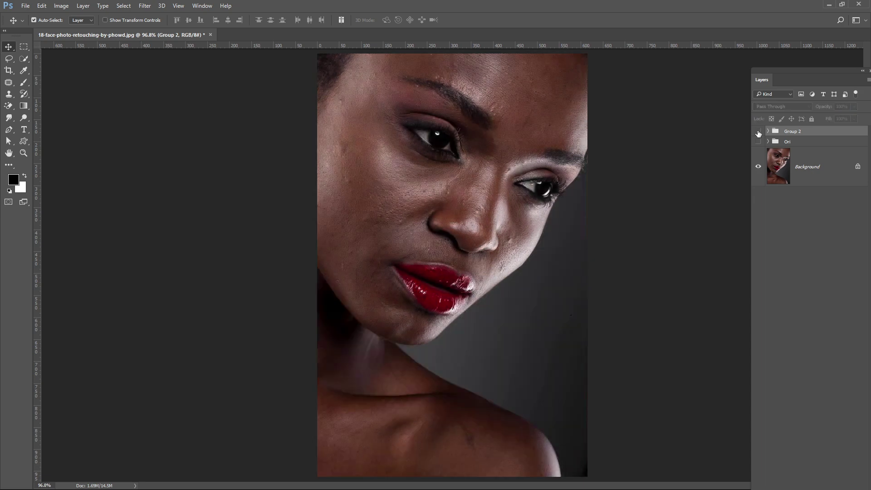
# Compare the portrait before and after retouching by switching the visibility of Group 2
pyautogui.click(757, 132)
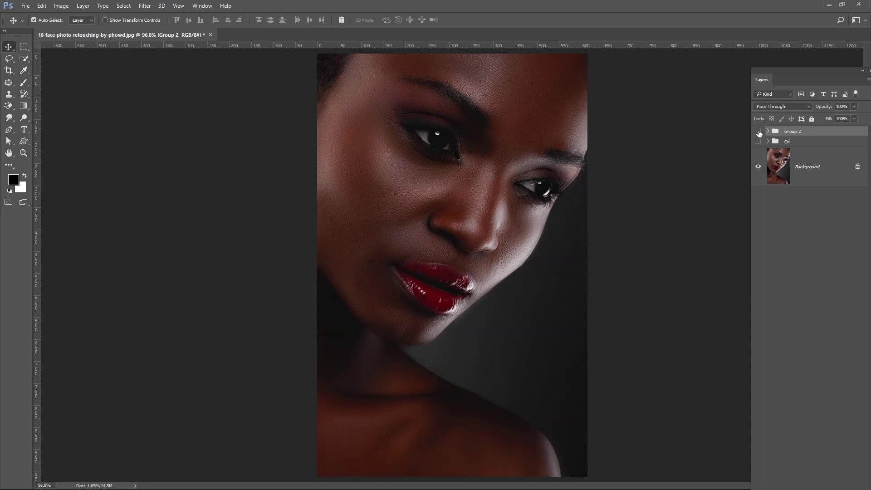
pyautogui.click(757, 131)
pyautogui.click(758, 132)
pyautogui.click(758, 132)
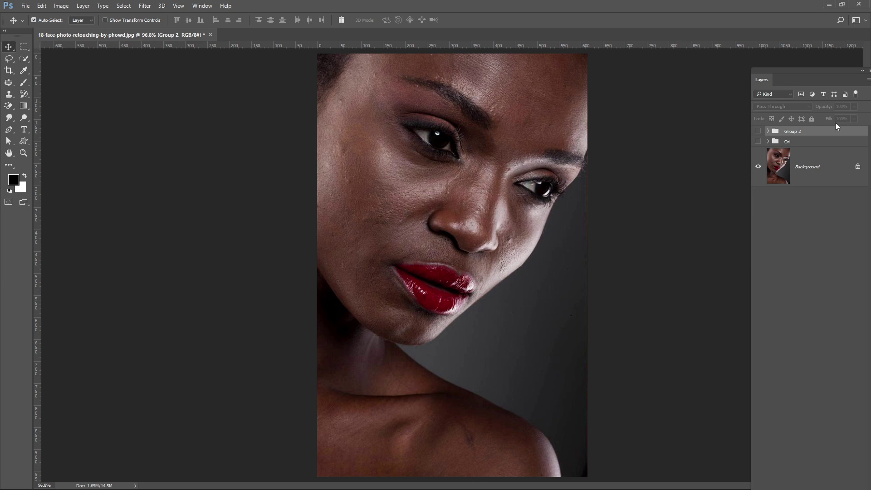
pyautogui.click(758, 131)
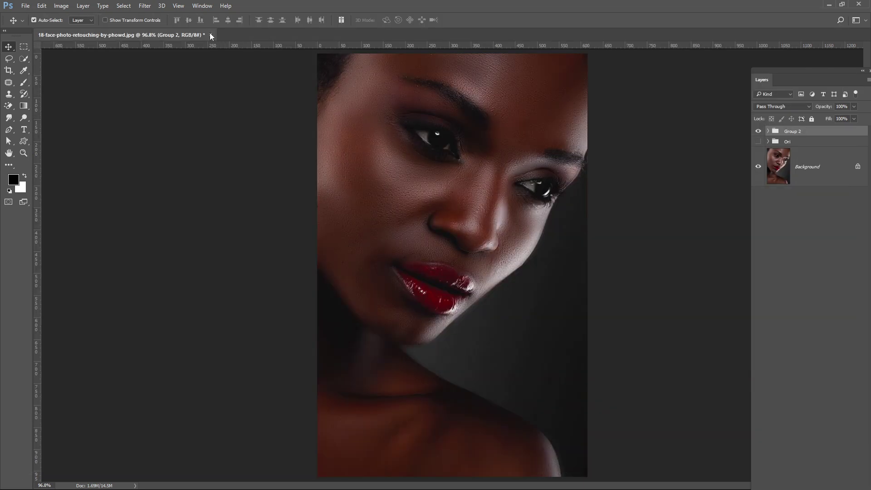
# Close the retouched document without saving and open the original 18-face-photo-retouching-by-phowd image from the Desktop
pyautogui.click(210, 35)
pyautogui.press('n')
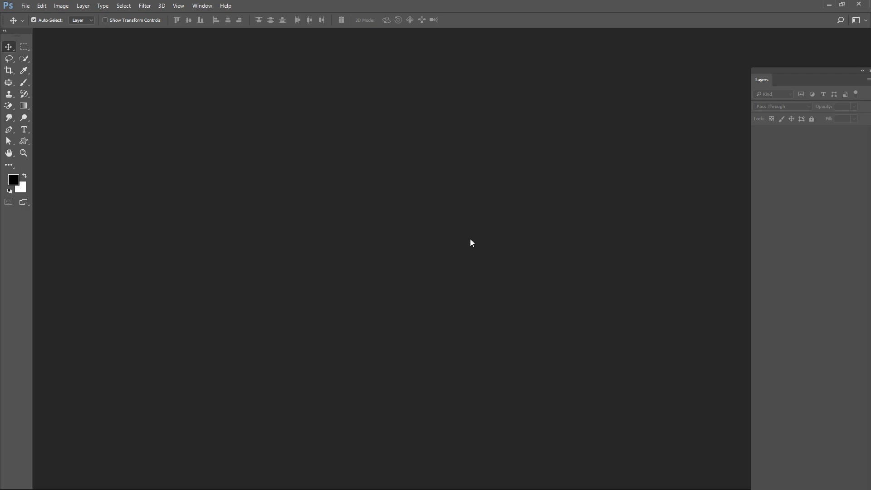
pyautogui.doubleClick(470, 240)
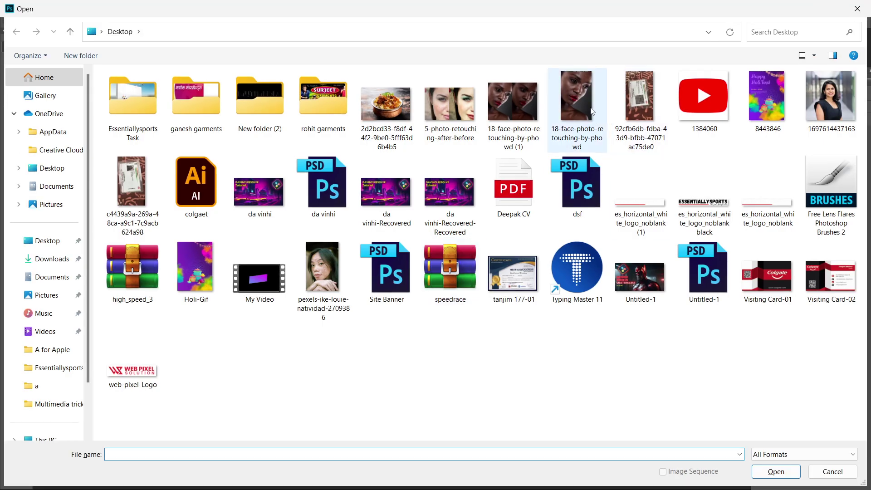
pyautogui.click(583, 105)
pyautogui.doubleClick(583, 105)
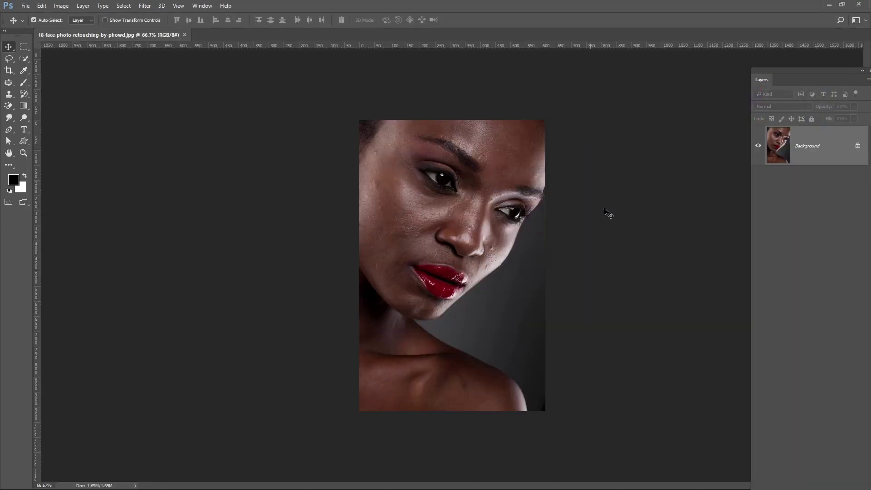
# Duplicate the Background layer twice to stack two copies above it
pyautogui.moveTo(822, 82); pyautogui.dragTo(788, 72)
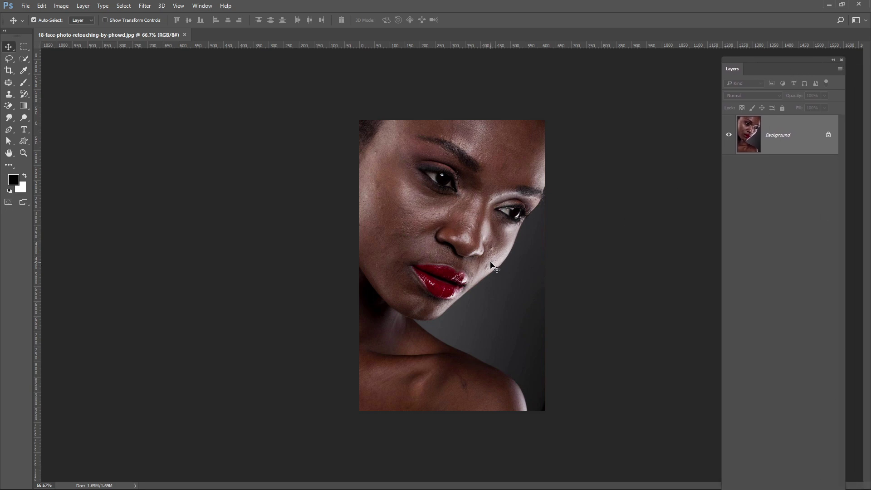
pyautogui.hotkey('ctrl', 'j')
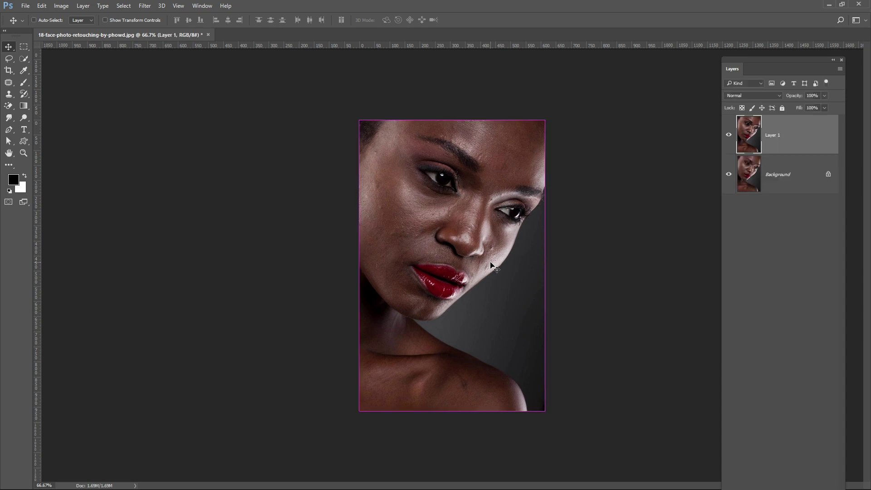
pyautogui.press('ctrl')
pyautogui.hotkey('ctrl', 'j')
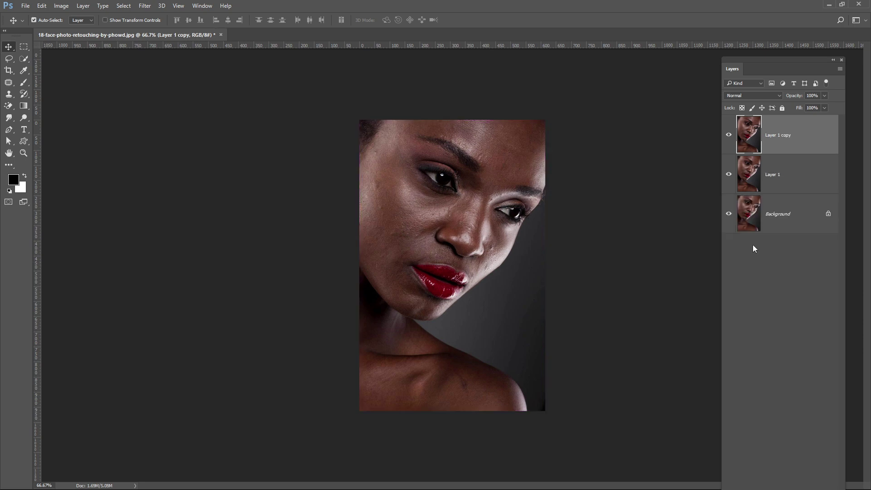
# Rename the lower layer copy as Low and the upper copy as High
pyautogui.click(772, 177)
pyautogui.doubleClick(772, 176)
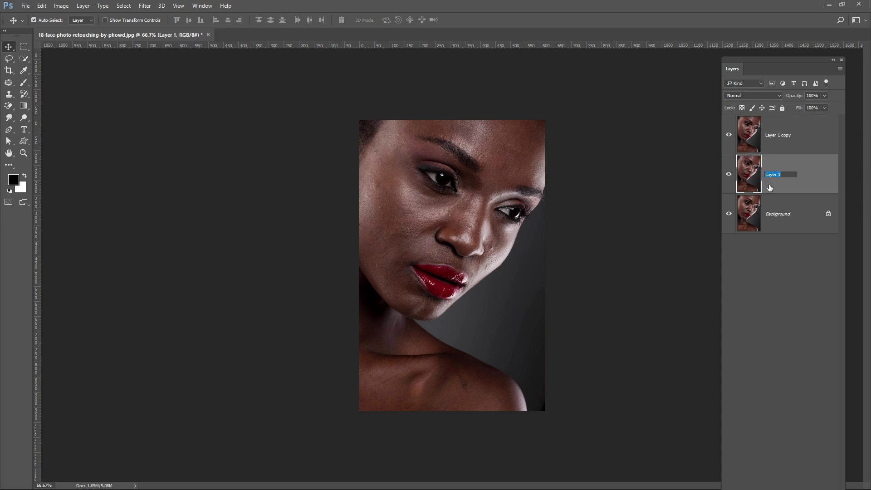
pyautogui.write('Low')
pyautogui.press('Return')
pyautogui.doubleClick(778, 136)
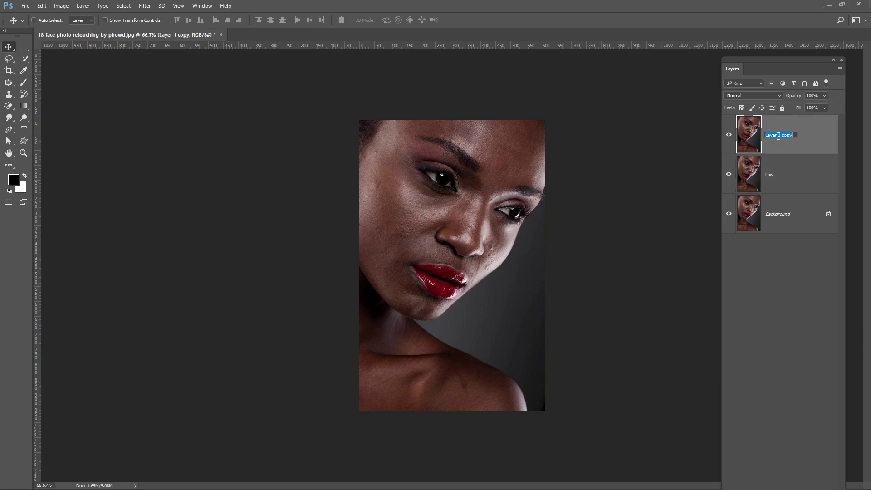
pyautogui.write('High')
pyautogui.press('Return')
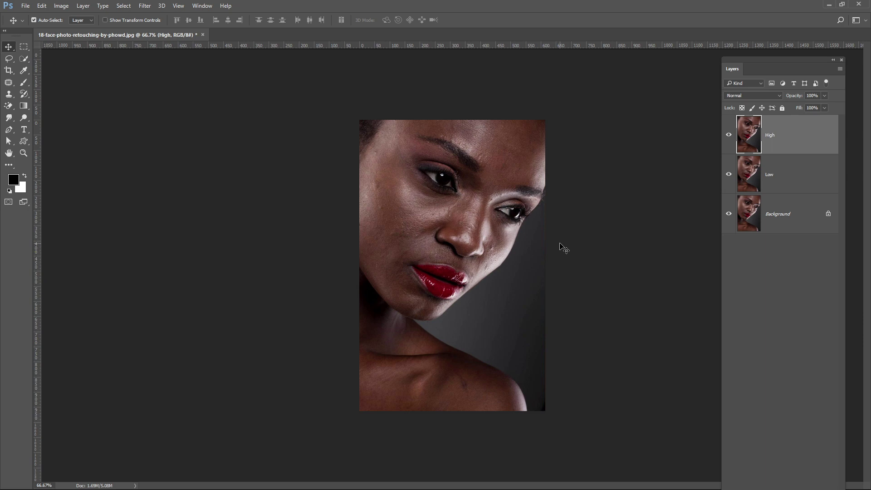
# Group the High and Low layers, name the group Face and expand it
pyautogui.keyDown('shift'); pyautogui.click(796, 173); pyautogui.keyUp('shift')
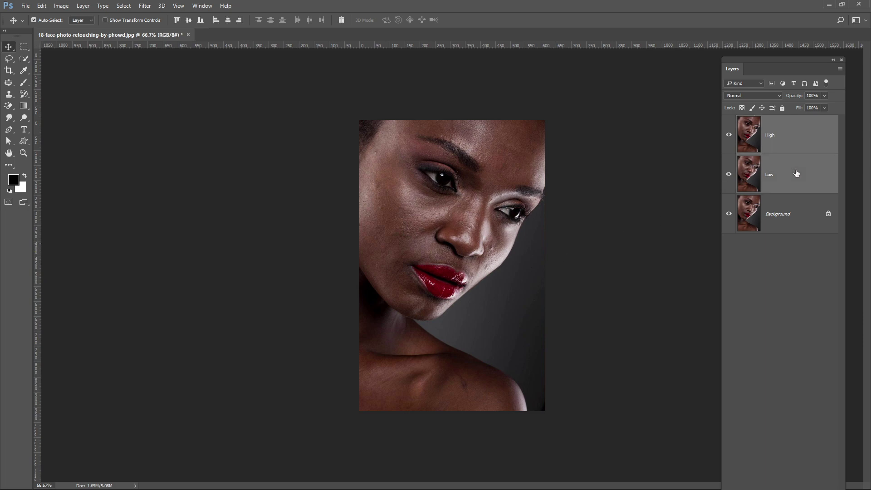
pyautogui.hotkey('ctrl', 'g')
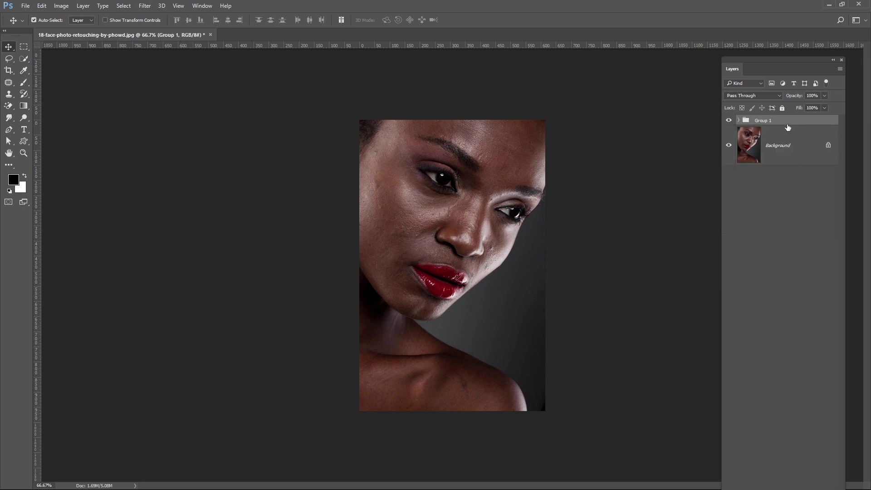
pyautogui.doubleClick(762, 121)
pyautogui.write('Face')
pyautogui.press('Return')
pyautogui.click(738, 120)
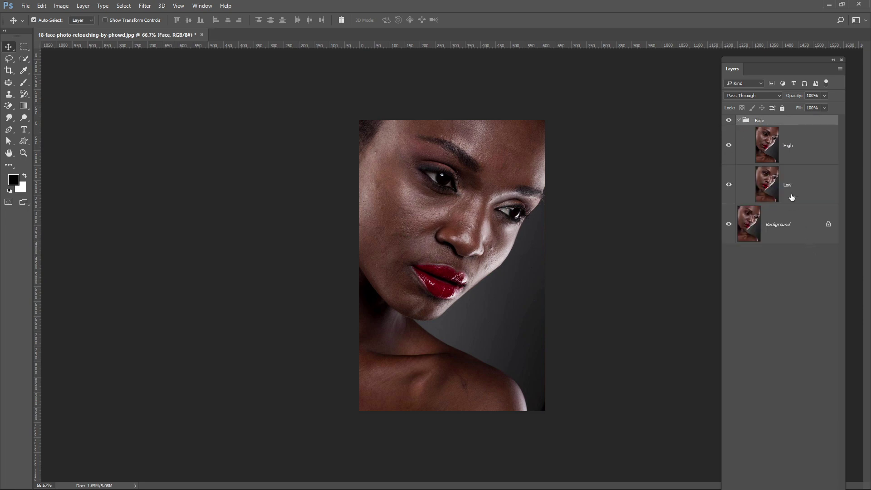
# Select the Low layer and hide the High layer above it
pyautogui.click(800, 182)
pyautogui.click(803, 158)
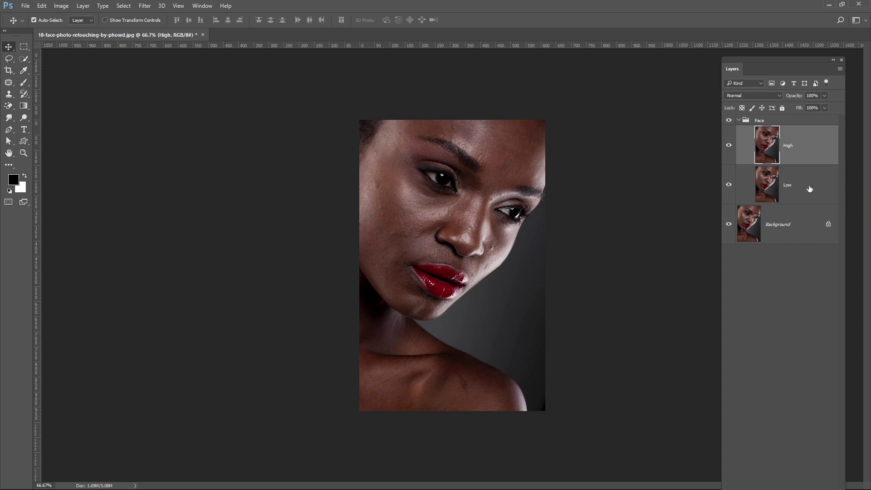
pyautogui.click(809, 180)
pyautogui.click(810, 146)
pyautogui.click(811, 196)
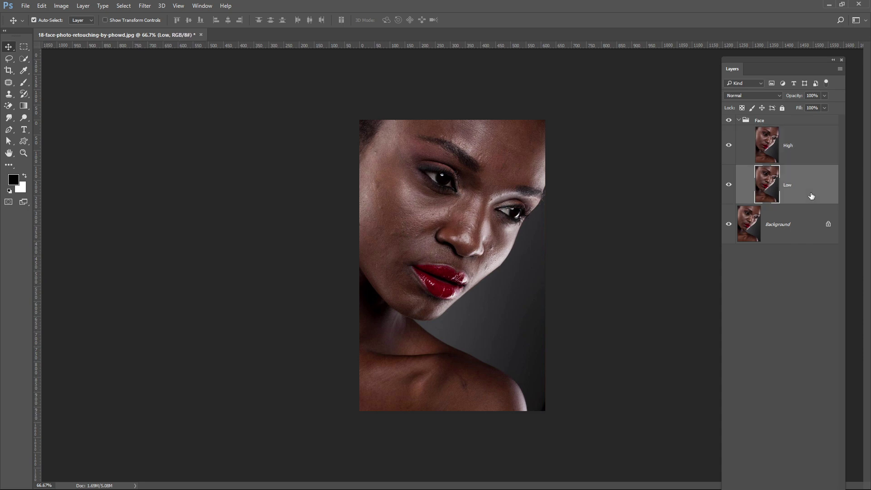
pyautogui.click(728, 146)
# Apply a Gaussian Blur with a 5.0 pixel radius to the Low layer
pyautogui.click(140, 7)
pyautogui.moveTo(254, 132)
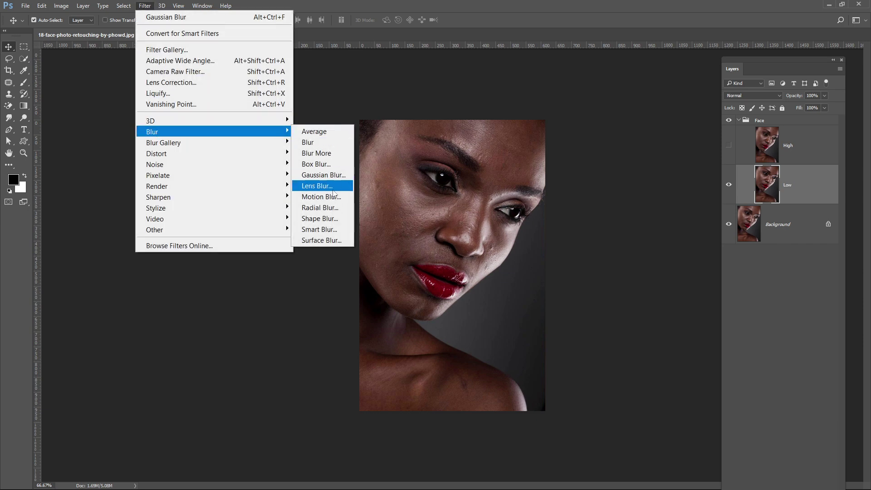
pyautogui.click(332, 175)
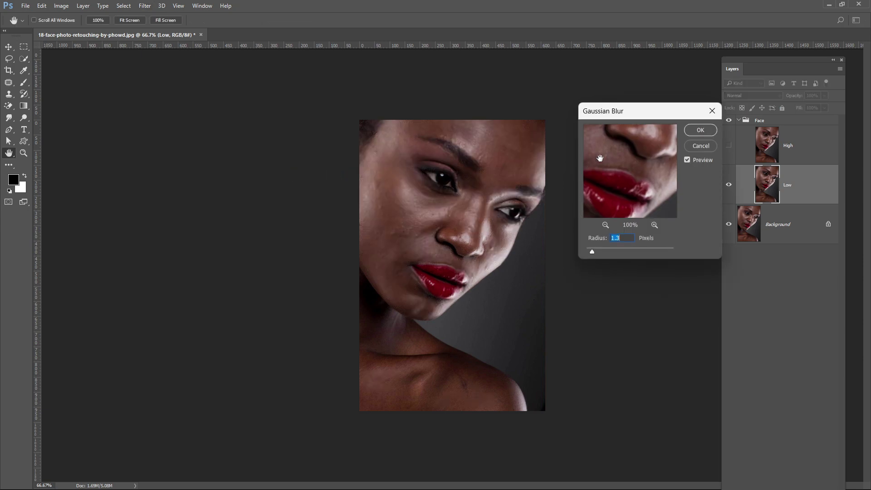
pyautogui.moveTo(599, 158); pyautogui.dragTo(643, 213)
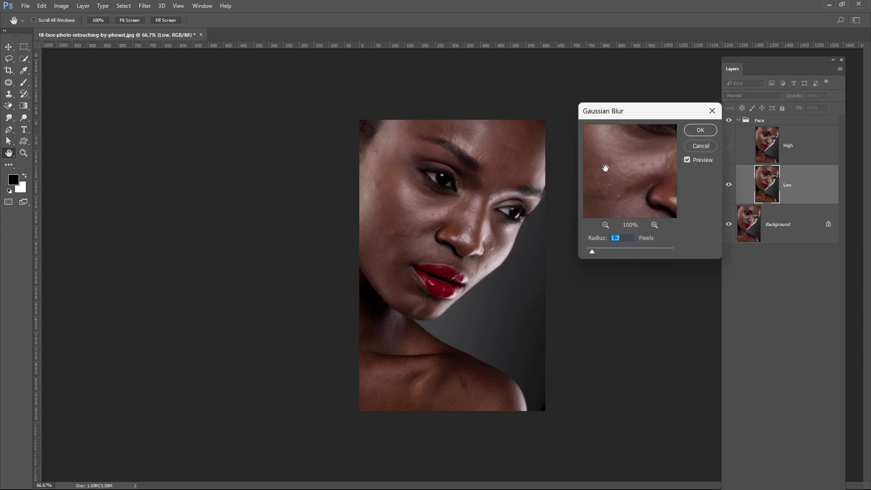
pyautogui.moveTo(610, 175); pyautogui.dragTo(630, 181)
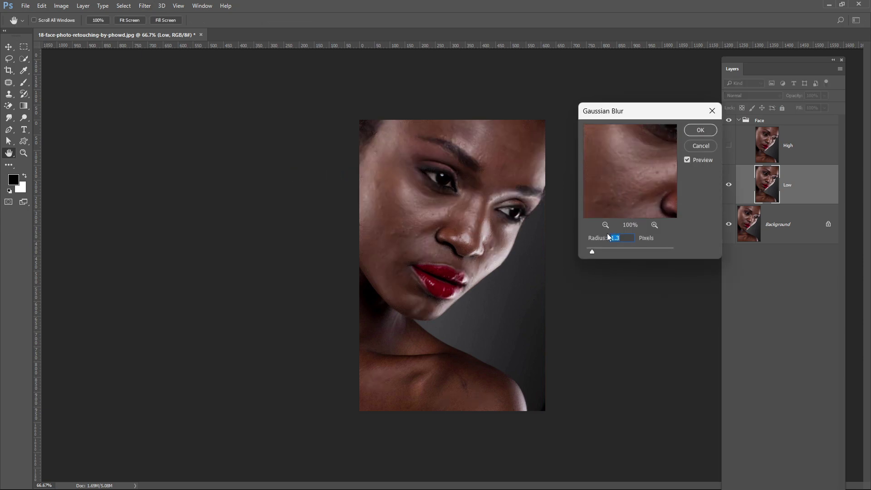
pyautogui.moveTo(595, 250); pyautogui.dragTo(613, 248)
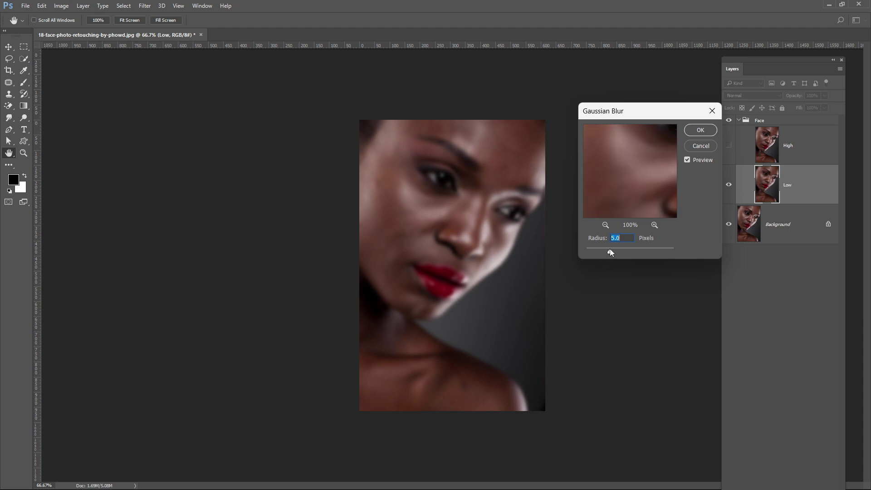
pyautogui.click(616, 168)
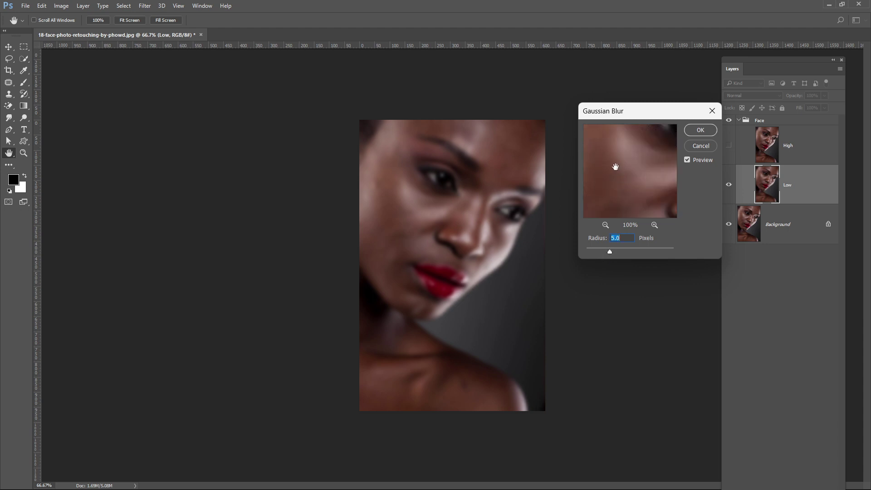
pyautogui.moveTo(615, 167); pyautogui.dragTo(633, 171)
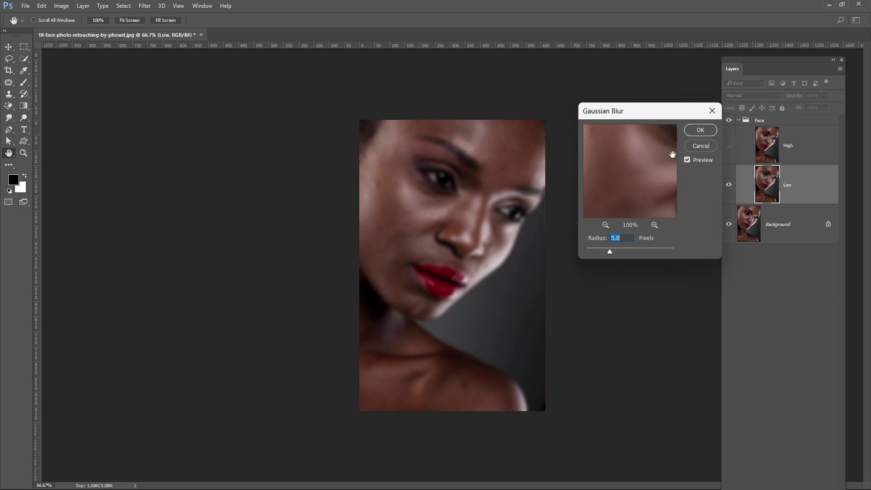
pyautogui.click(700, 130)
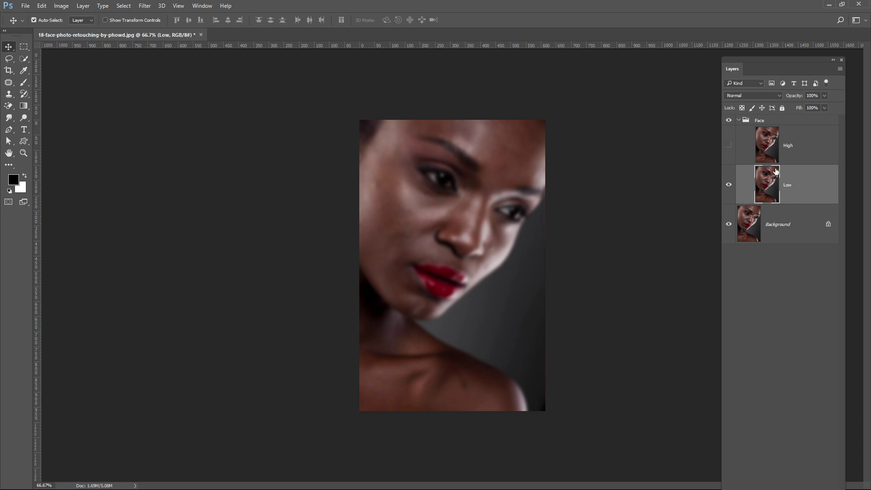
# Show and select the High layer, and start Apply Image on it with Low as the source layer
pyautogui.click(728, 146)
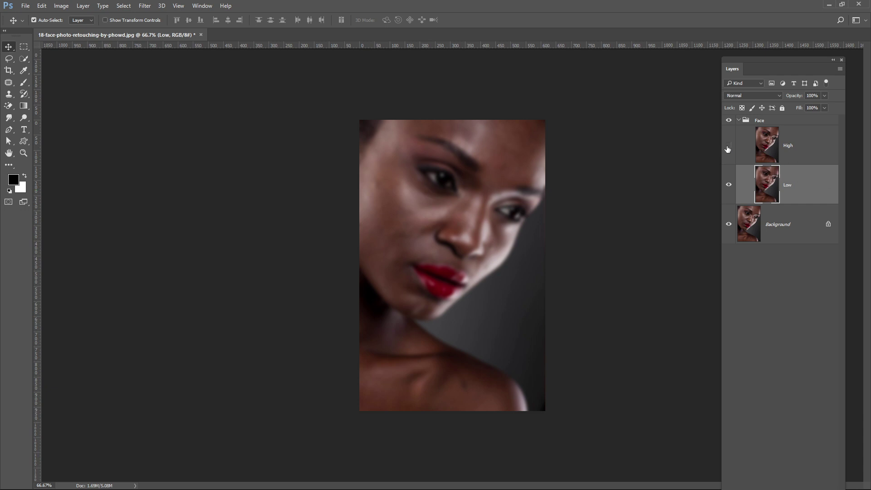
pyautogui.click(818, 148)
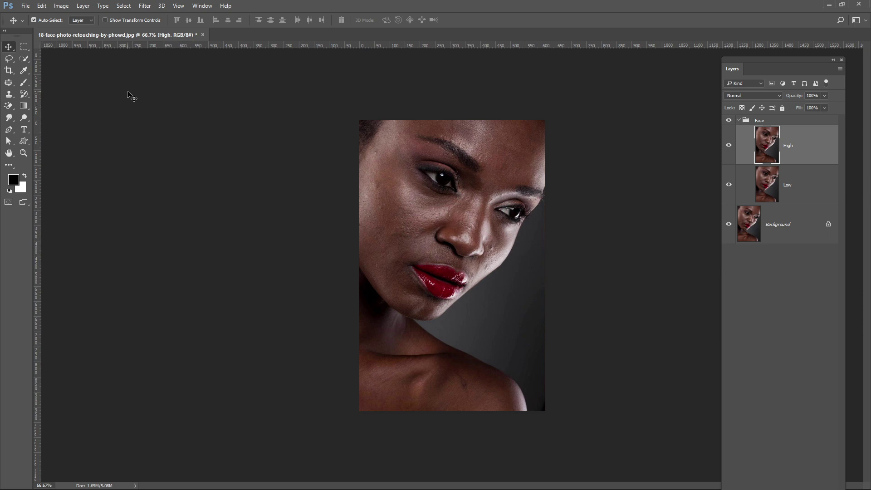
pyautogui.click(63, 5)
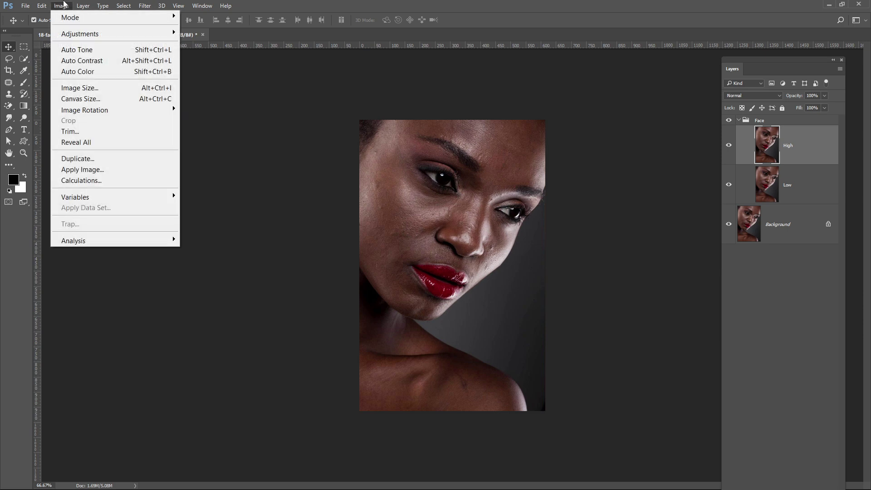
pyautogui.click(92, 172)
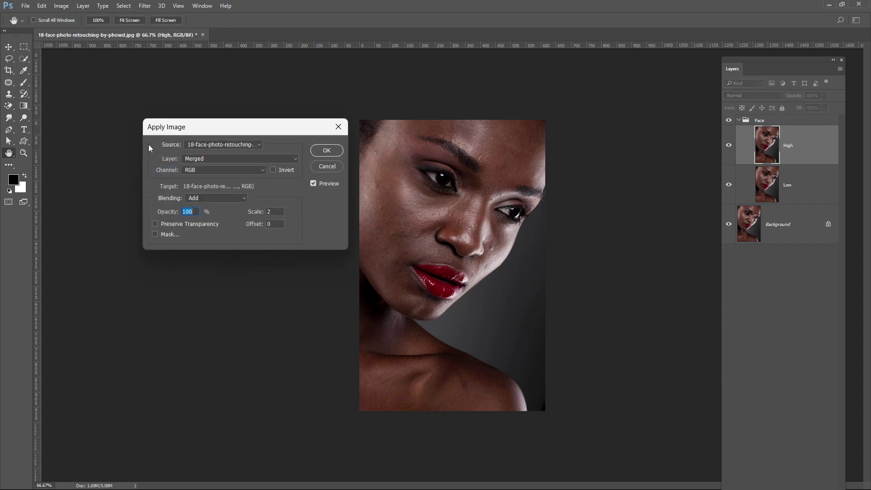
pyautogui.moveTo(221, 132); pyautogui.dragTo(250, 104)
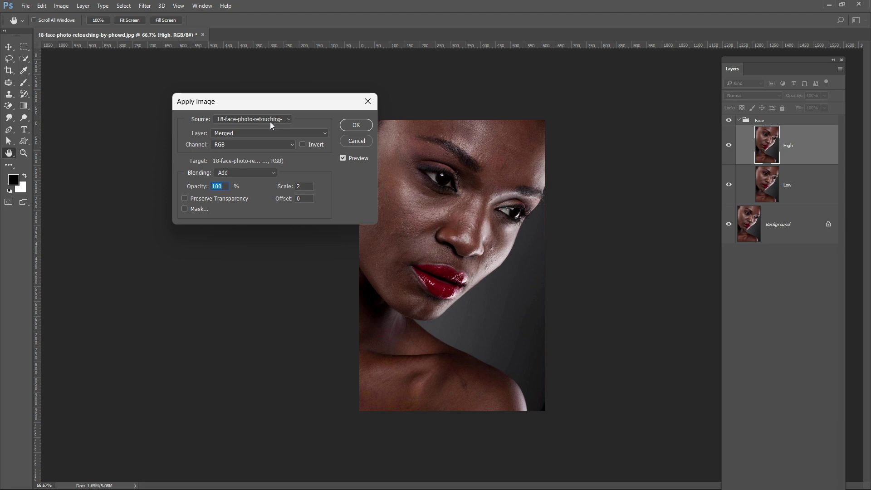
pyautogui.click(215, 134)
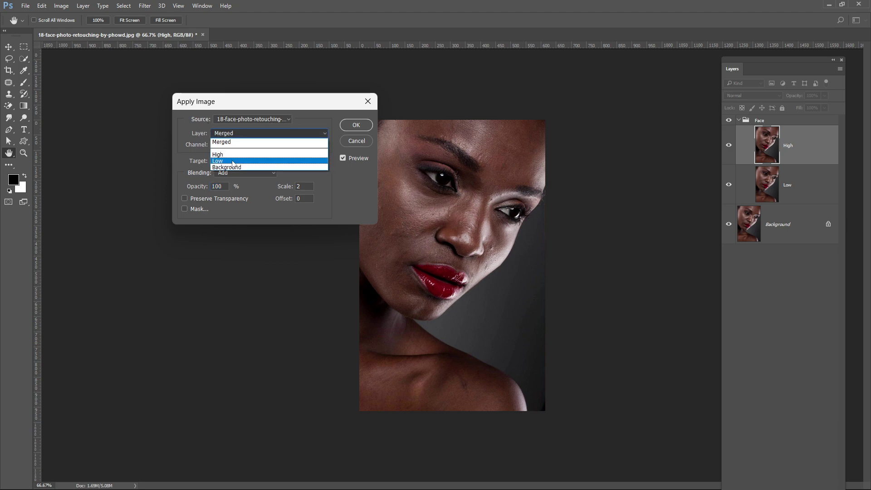
pyautogui.click(232, 160)
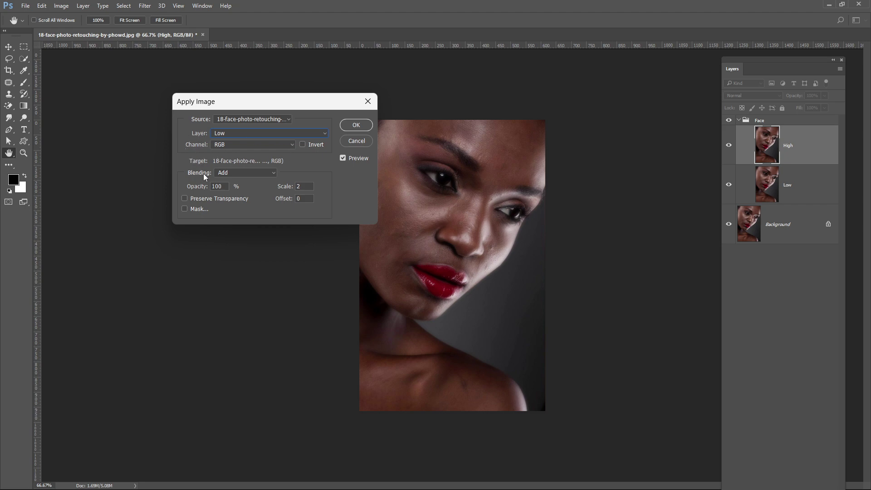
pyautogui.click(258, 173)
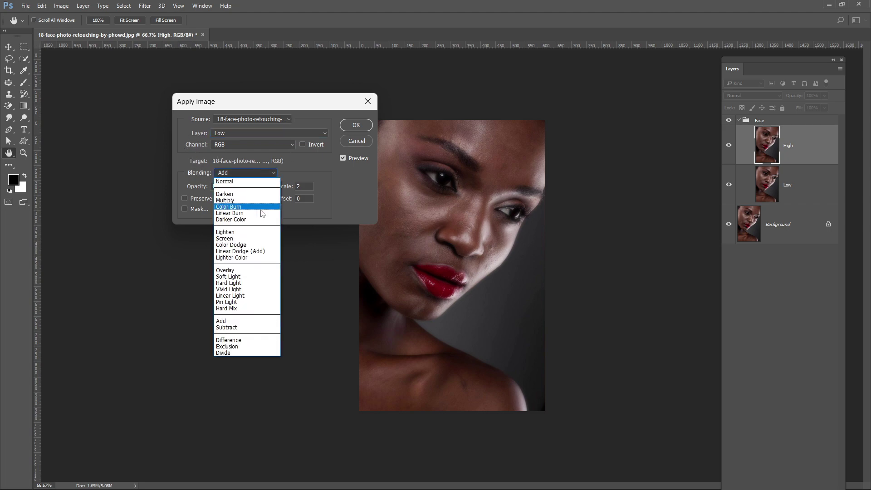
pyautogui.click(245, 327)
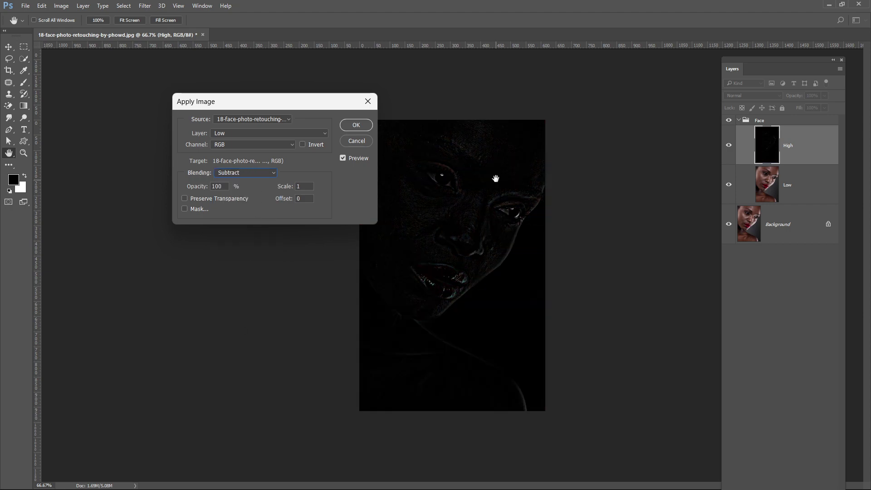
pyautogui.click(257, 175)
pyautogui.click(248, 321)
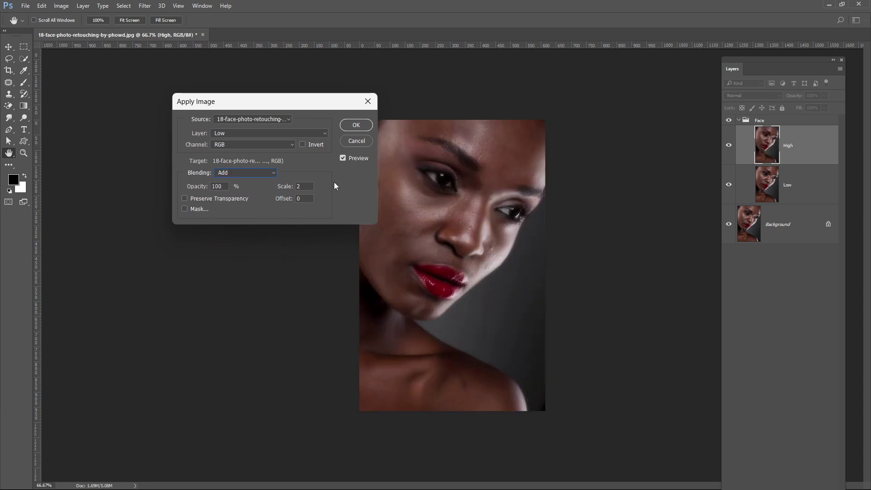
# Invert the Low layer source in the Apply Image settings
pyautogui.click(303, 144)
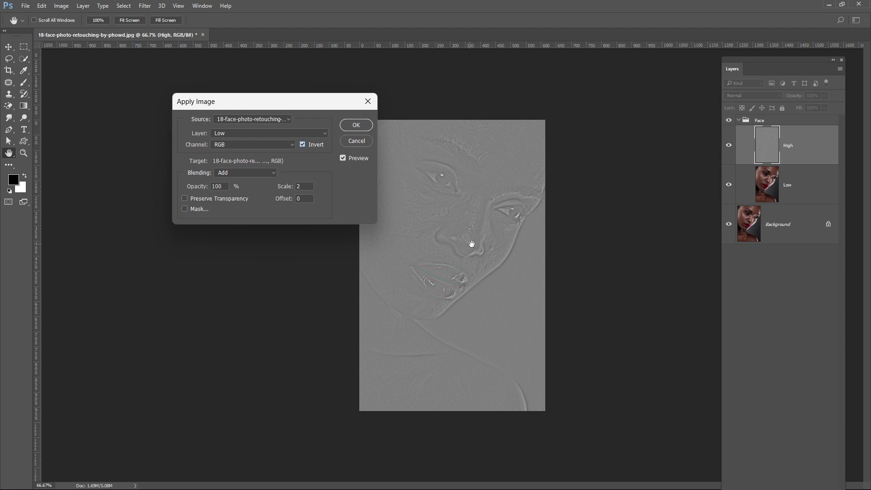
pyautogui.doubleClick(309, 200)
pyautogui.write('128')
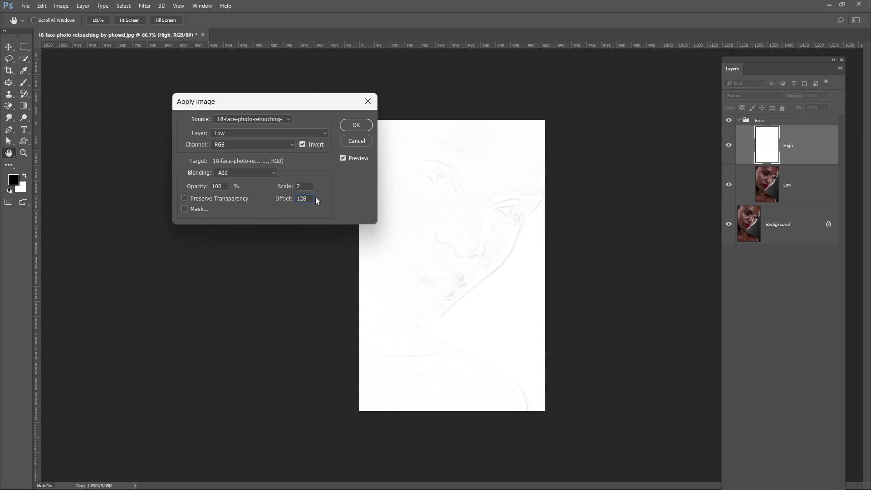
pyautogui.press('BackSpace')
pyautogui.press('BackSpace')
pyautogui.press('BackSpace')
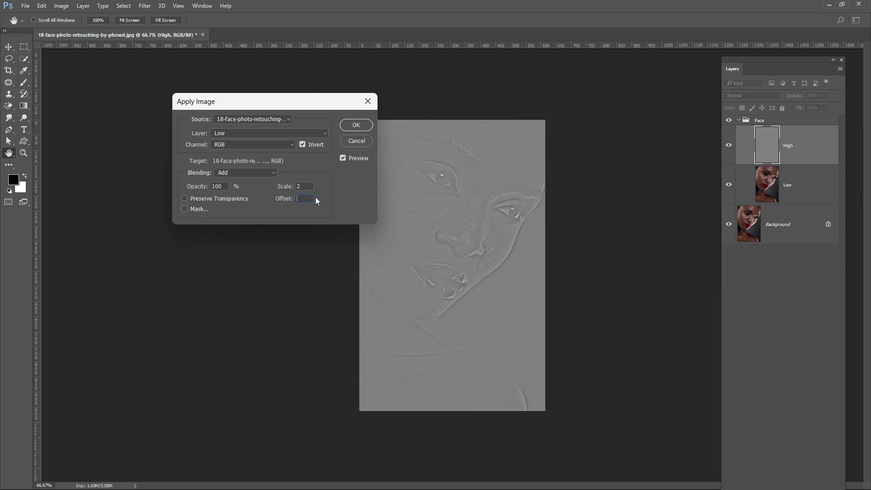
pyautogui.click(295, 186)
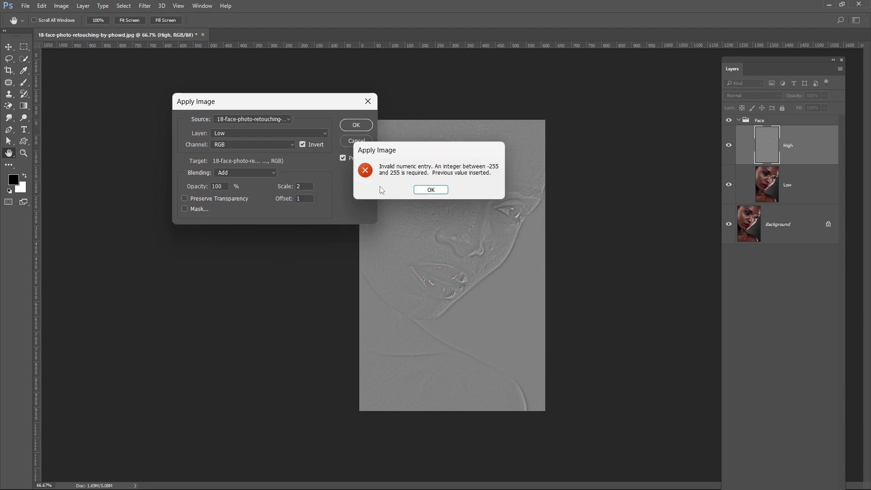
pyautogui.click(430, 189)
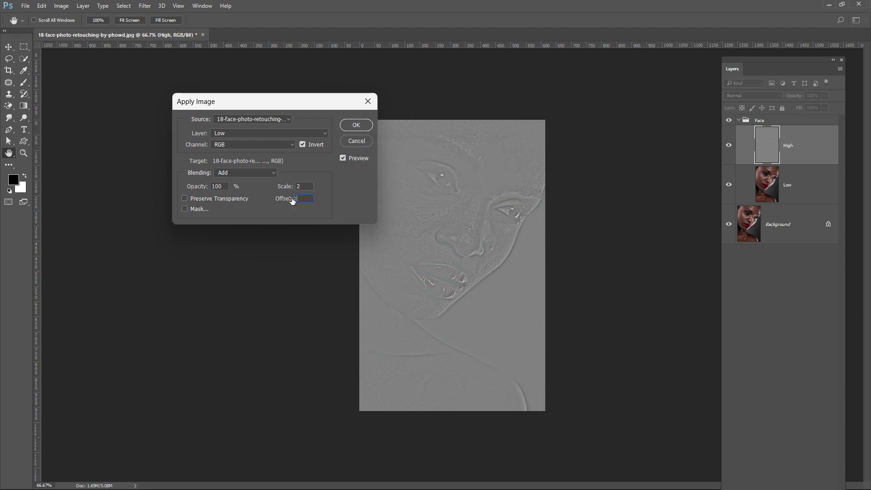
# Set the Apply Image offset to 0 and apply it to the High layer
pyautogui.write('0')
pyautogui.press('Tab')
pyautogui.click(356, 125)
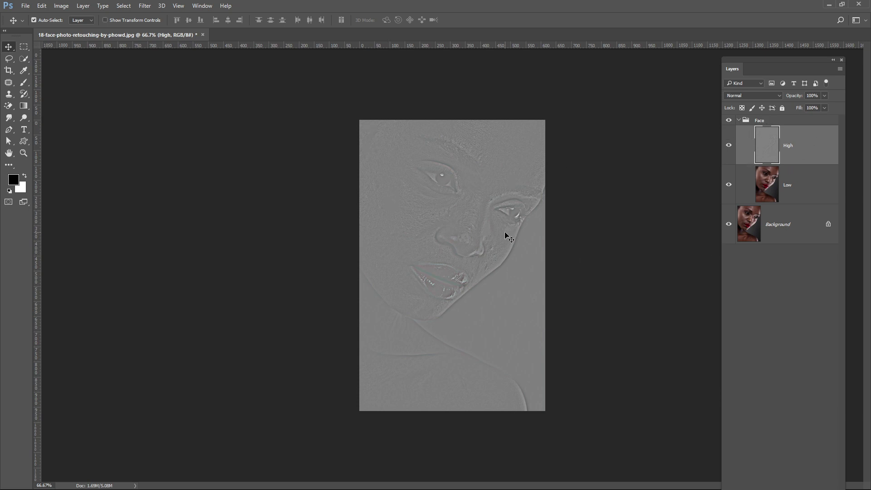
# Set the High layer's blend mode to Linear Light
pyautogui.scroll(2, 437, 201)
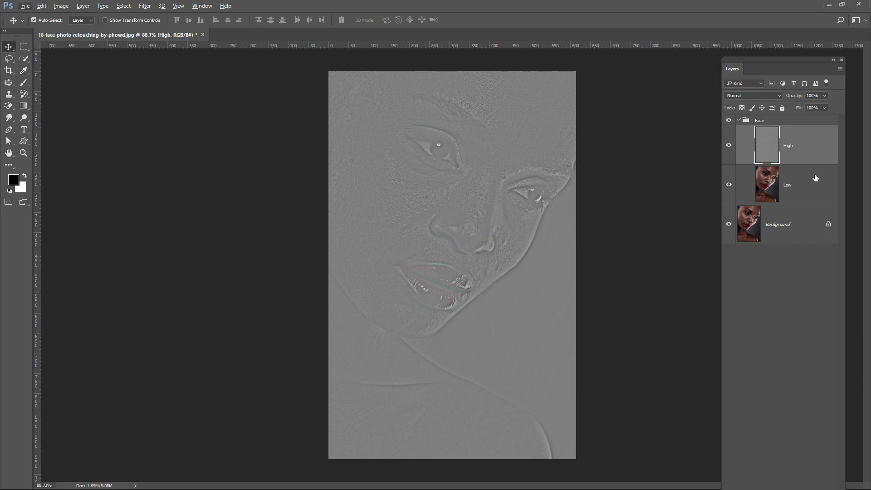
pyautogui.click(765, 97)
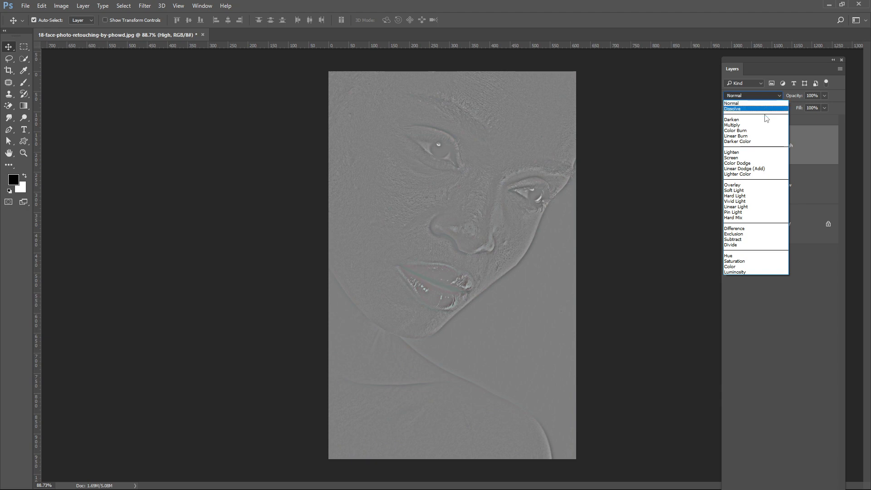
pyautogui.click(756, 207)
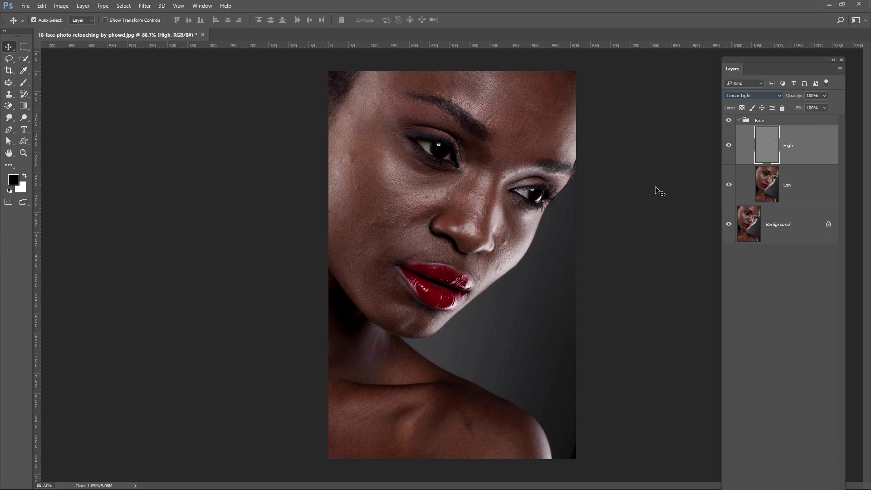
# Hide the High layer and select the Low layer for retouching
pyautogui.click(729, 146)
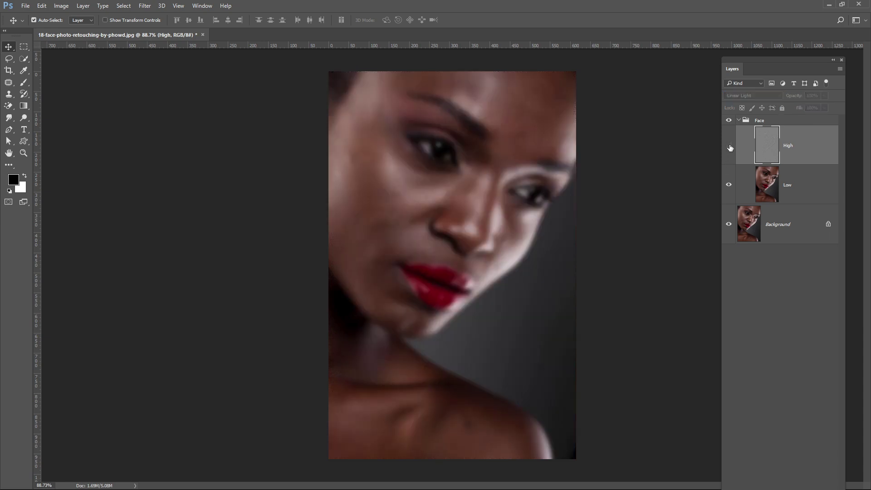
pyautogui.click(805, 191)
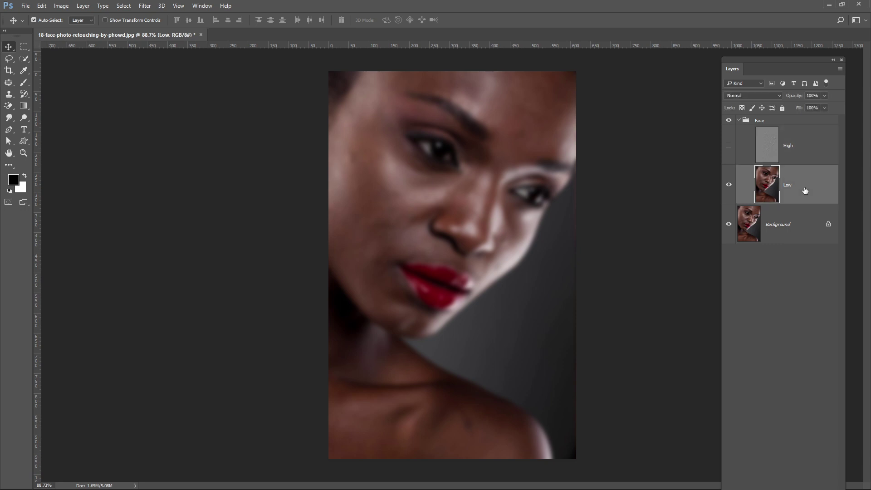
pyautogui.scroll(3, 375, 149)
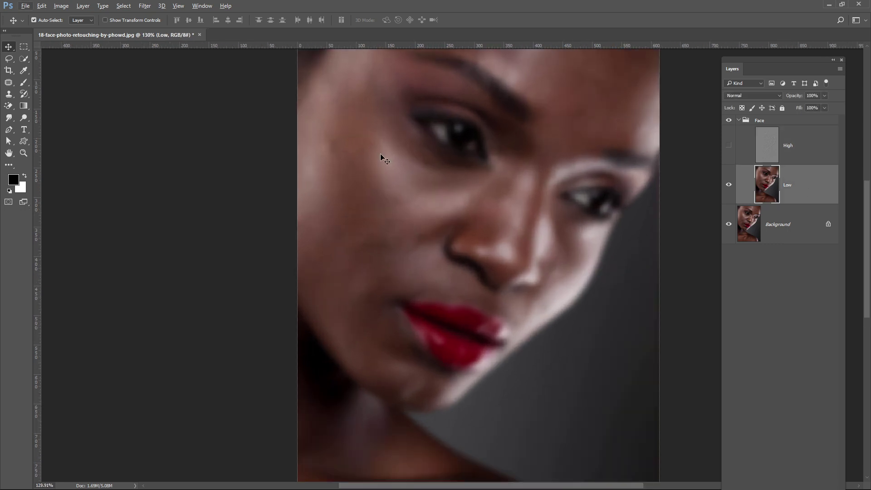
pyautogui.moveTo(380, 153); pyautogui.dragTo(377, 246)
pyautogui.scroll(1, 379, 253)
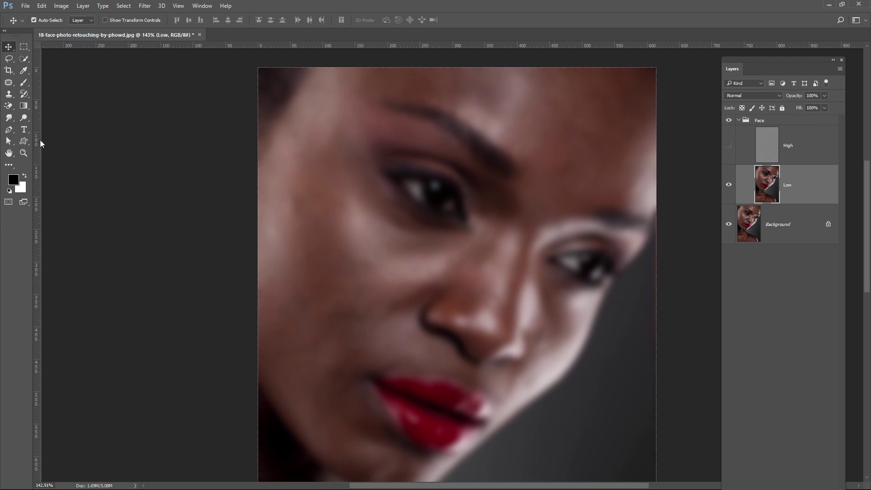
# Switch to the Mixer Brush tool, check its size and hardness, and clean the brush
pyautogui.click(23, 84)
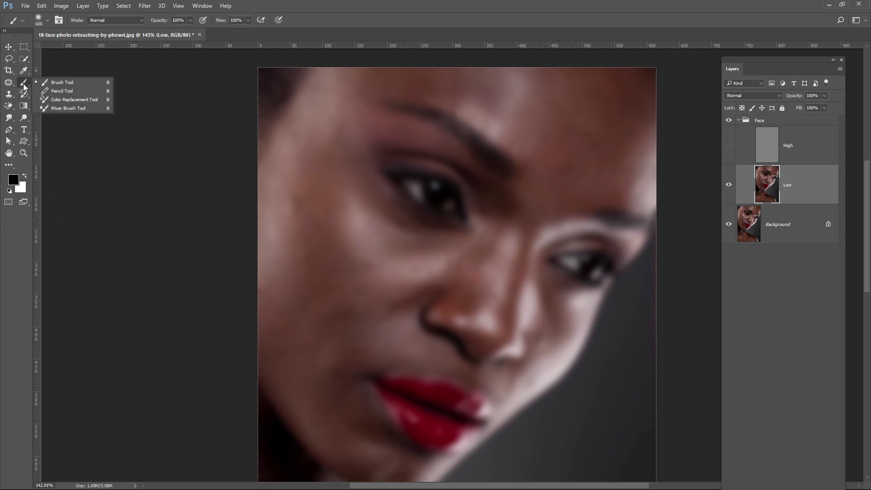
pyautogui.click(67, 108)
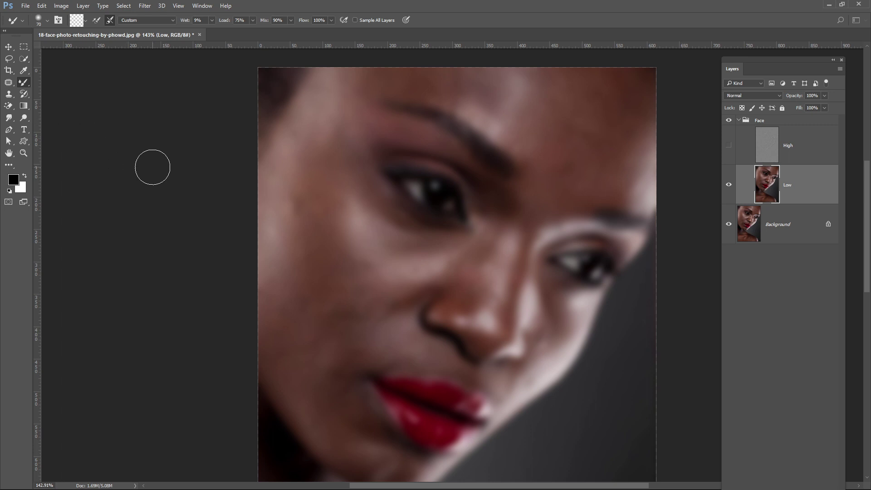
pyautogui.click(47, 21)
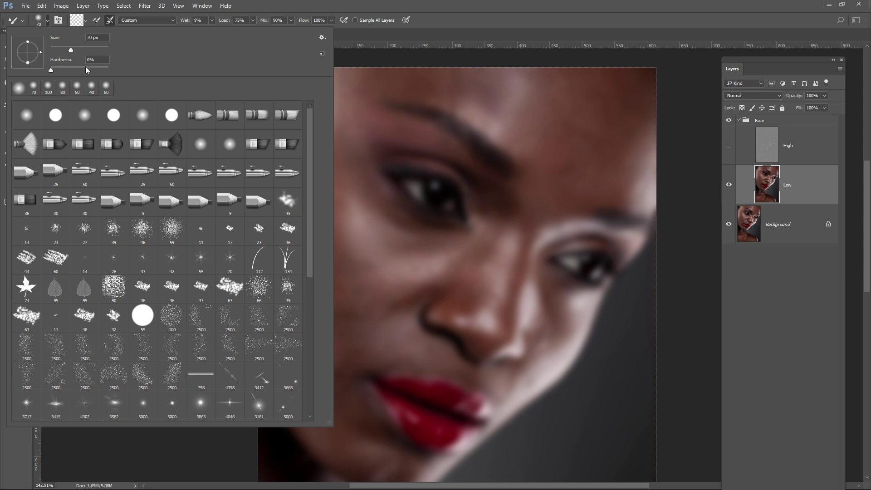
pyautogui.click(86, 20)
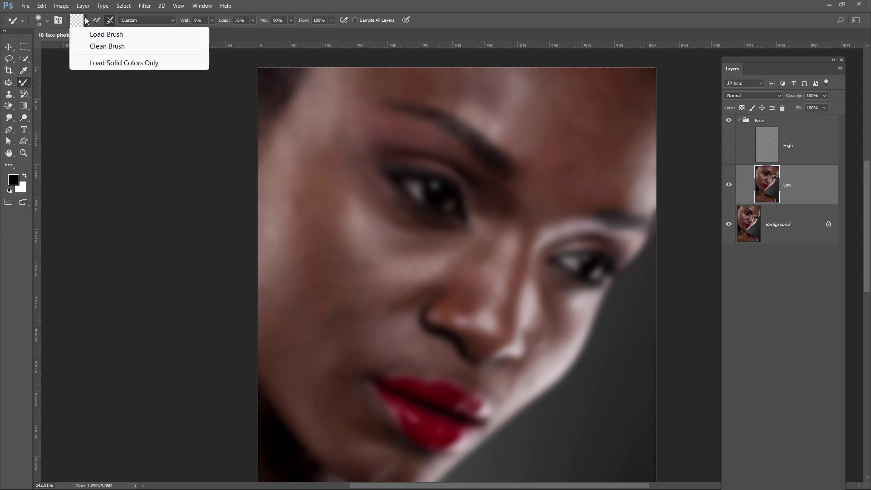
pyautogui.click(94, 47)
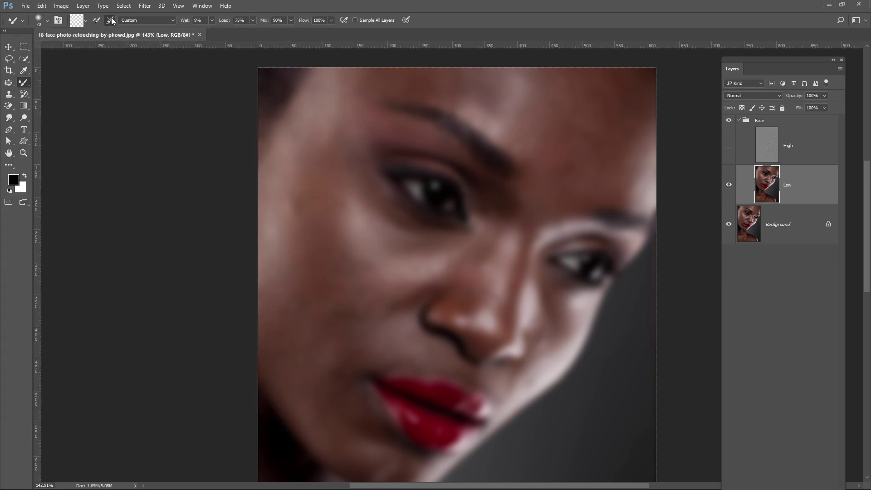
pyautogui.click(161, 19)
pyautogui.click(161, 21)
# Blend the skin tones on the temple, cheek and under-eye area of the Low layer with the 70 px Mixer Brush
pyautogui.moveTo(302, 190)
pyautogui.mouseDown()
pyautogui.moveTo(307, 201)
pyautogui.moveTo(309, 159)
pyautogui.mouseUp()
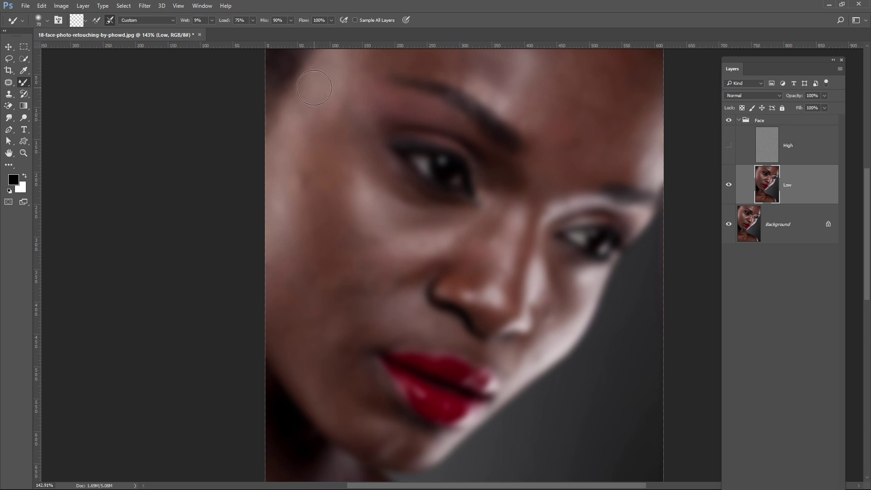
pyautogui.moveTo(301, 139)
pyautogui.mouseDown()
pyautogui.moveTo(283, 241)
pyautogui.moveTo(290, 165)
pyautogui.moveTo(271, 210)
pyautogui.mouseUp()
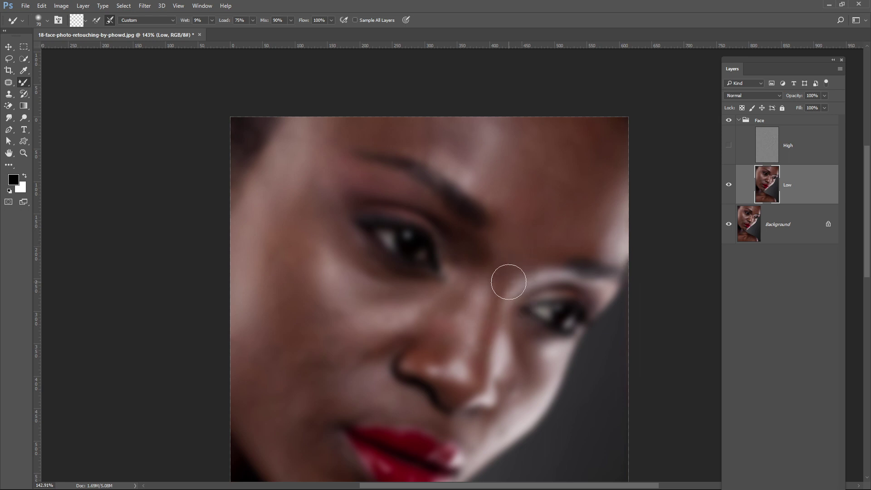
pyautogui.scroll(-3, 500, 346)
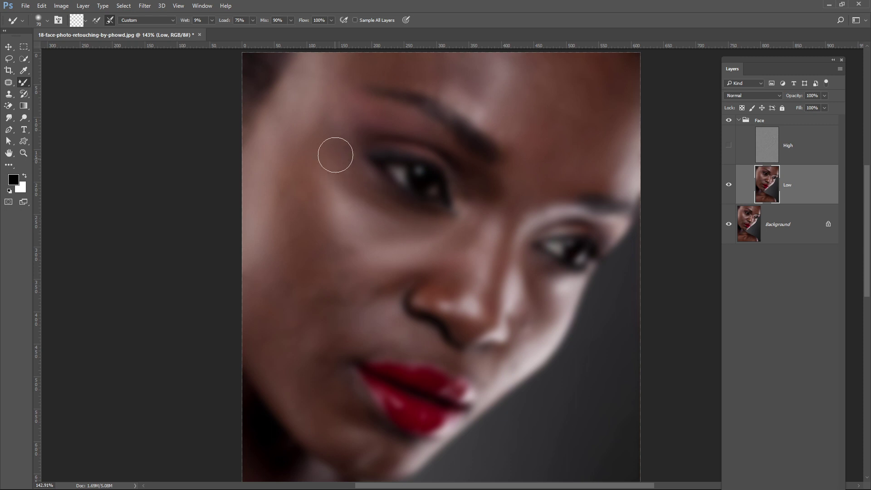
pyautogui.moveTo(389, 219)
pyautogui.mouseDown()
pyautogui.moveTo(381, 190)
pyautogui.moveTo(394, 178)
pyautogui.mouseUp()
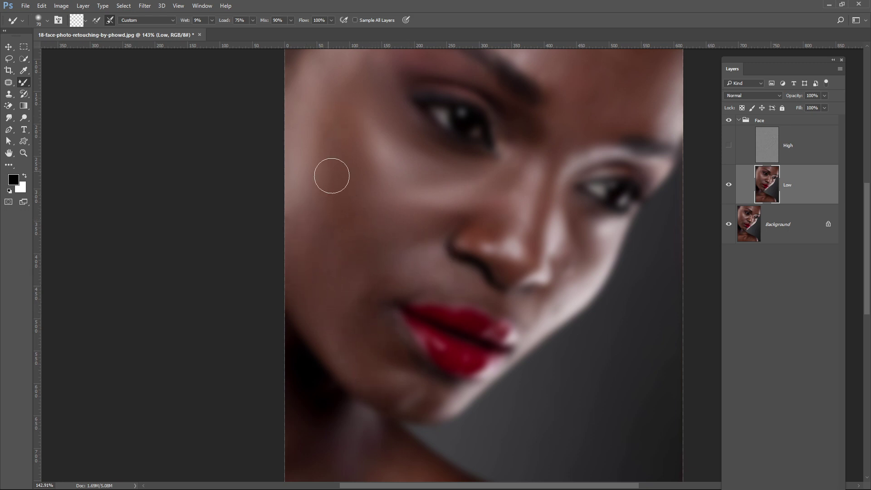
pyautogui.moveTo(408, 179); pyautogui.dragTo(395, 273)
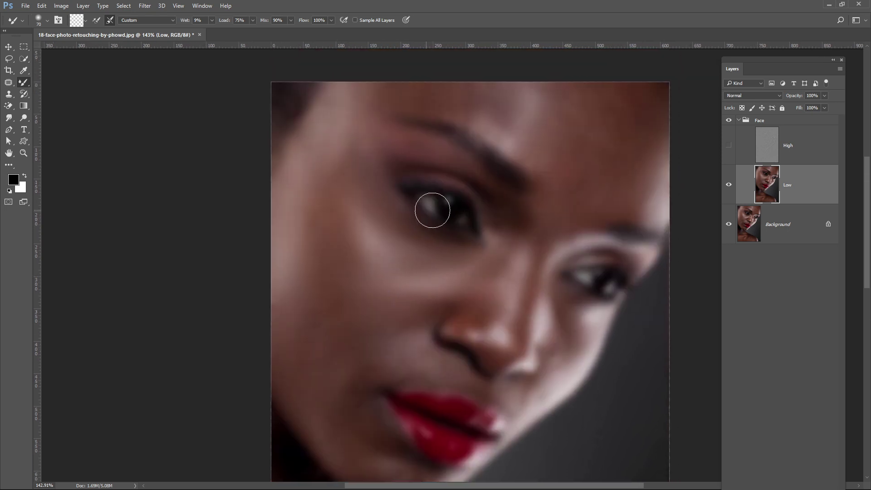
pyautogui.moveTo(444, 321); pyautogui.dragTo(428, 249)
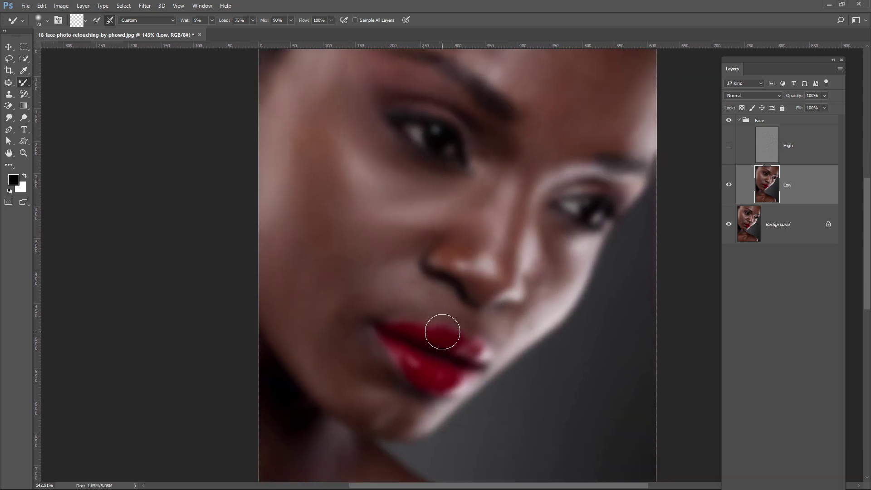
# Smooth the skin around the nose, mouth and chin with the Mixer Brush, varying its size to suit each area and ending at 60 px
pyautogui.scroll(2, 445, 305)
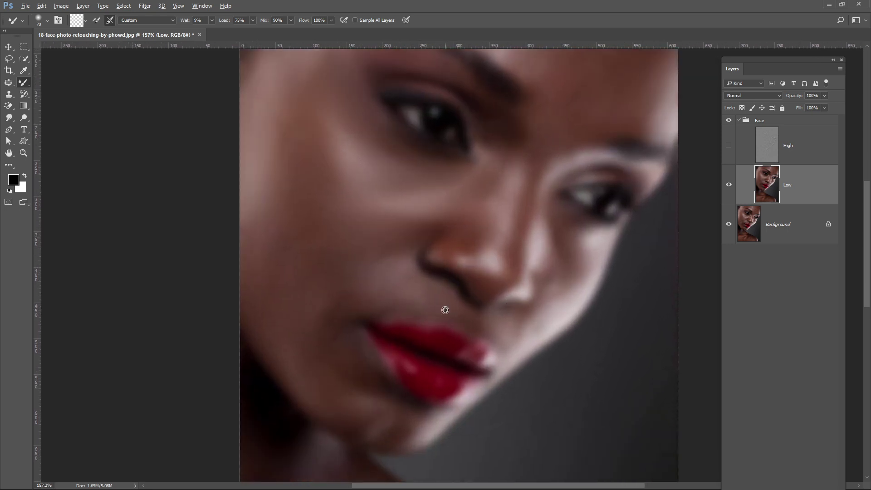
pyautogui.press('[')
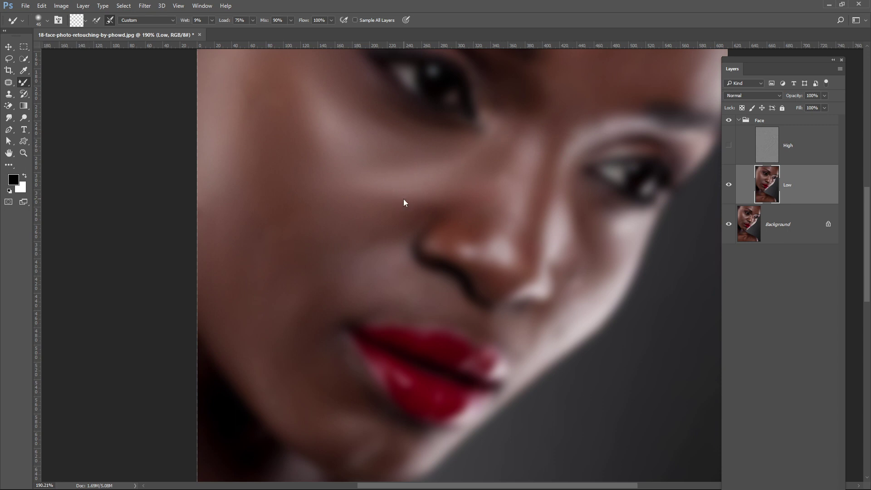
pyautogui.press('[')
pyautogui.press('[')
pyautogui.press('[')
pyautogui.press('[')
pyautogui.press('[')
pyautogui.press(']')
pyautogui.press(']')
pyautogui.press(']')
pyautogui.press(']')
pyautogui.press(']')
pyautogui.press(']')
pyautogui.press(']')
pyautogui.press('[')
pyautogui.press('[')
pyautogui.press(']')
pyautogui.press(']')
pyautogui.press('[')
pyautogui.press('[')
pyautogui.press('[')
pyautogui.press(']')
pyautogui.press(']')
pyautogui.press('[')
pyautogui.press('[')
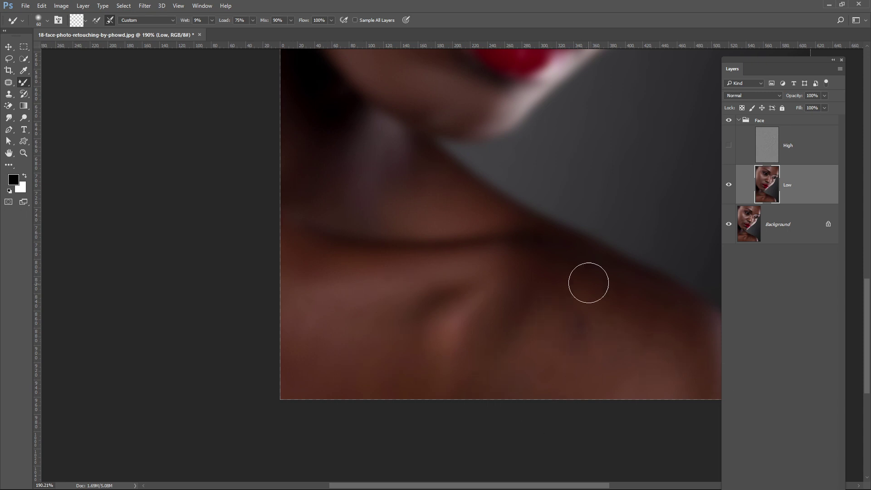
# Blend the uneven tones on the shoulder and forehead with the 60 px Mixer Brush
pyautogui.moveTo(494, 344); pyautogui.dragTo(494, 370)
pyautogui.moveTo(349, 151); pyautogui.dragTo(320, 403)
pyautogui.moveTo(377, 161); pyautogui.dragTo(309, 320)
pyautogui.moveTo(492, 318); pyautogui.dragTo(448, 381)
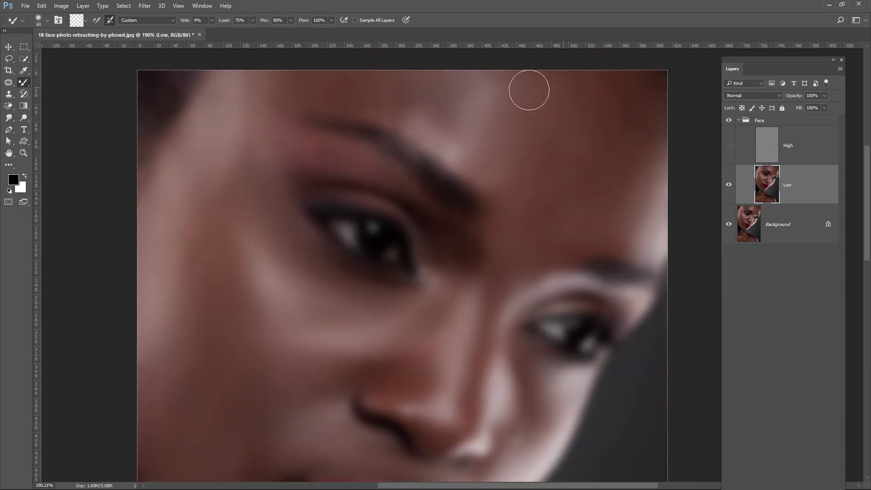
pyautogui.moveTo(507, 176); pyautogui.dragTo(404, 136)
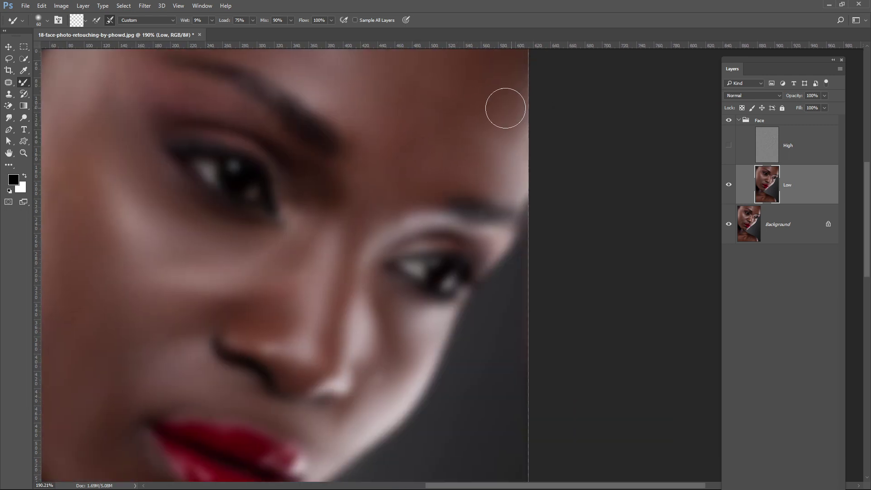
pyautogui.moveTo(445, 151); pyautogui.dragTo(557, 88)
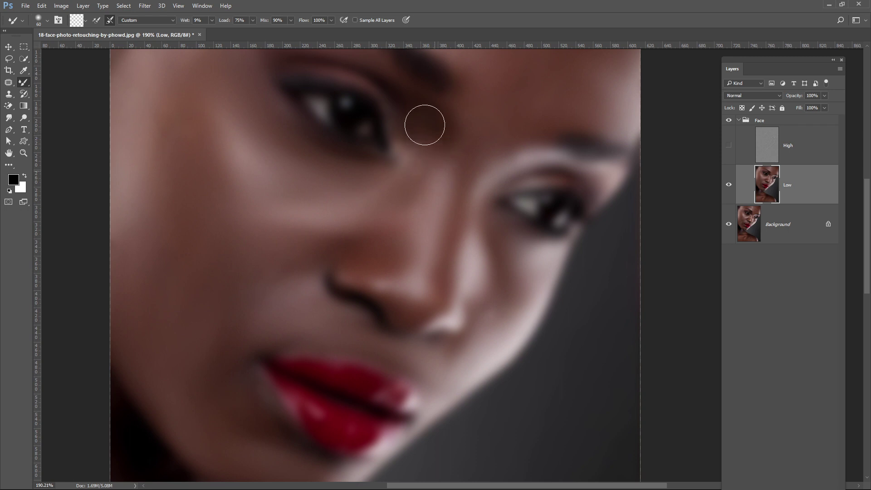
# Reduce the Mixer Brush to 35 px and smooth the skin around the eyes and eyelids
pyautogui.press('[')
pyautogui.press('[')
pyautogui.moveTo(407, 148); pyautogui.dragTo(431, 226)
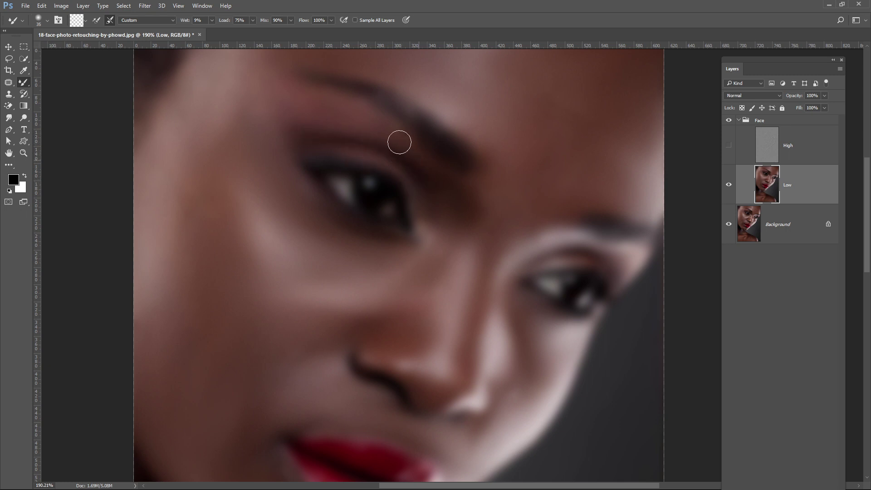
pyautogui.moveTo(617, 263)
pyautogui.mouseDown()
pyautogui.moveTo(638, 277)
pyautogui.moveTo(627, 260)
pyautogui.mouseUp()
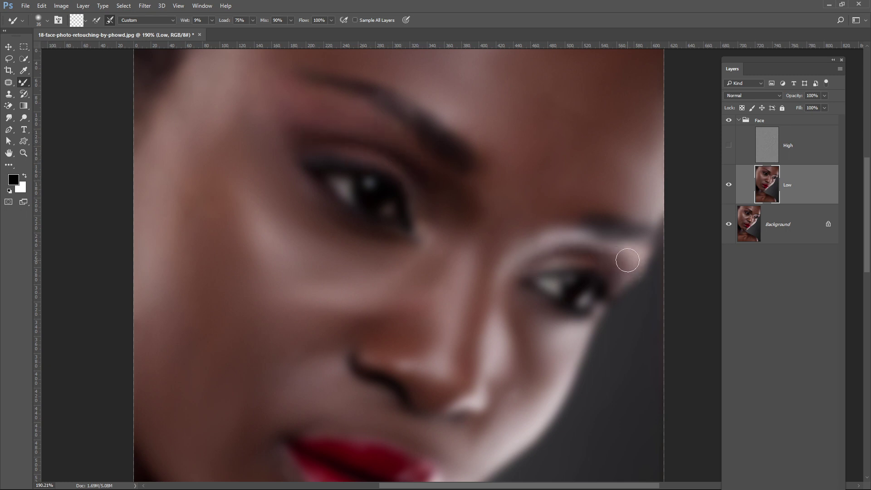
# Blend the skin on the right cheek below the nose on the Low layer, then show the High layer again
pyautogui.moveTo(514, 388); pyautogui.dragTo(510, 408)
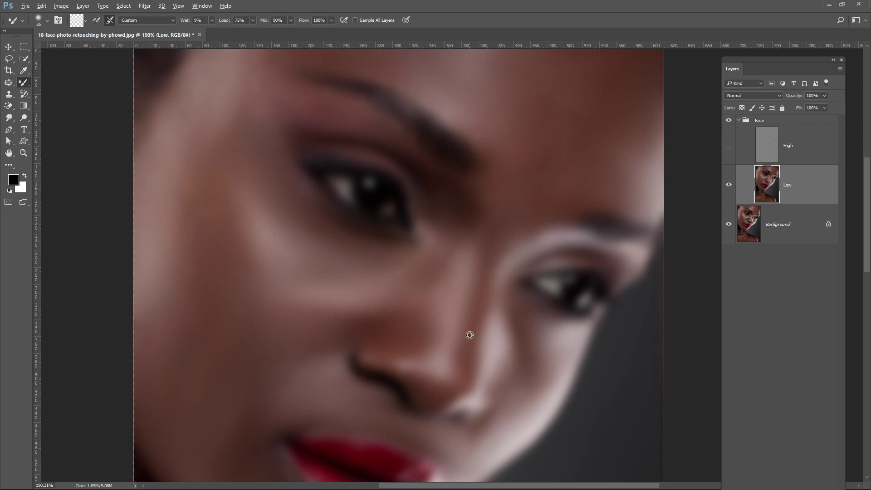
pyautogui.scroll(-3, 470, 334)
pyautogui.scroll(-2, 445, 292)
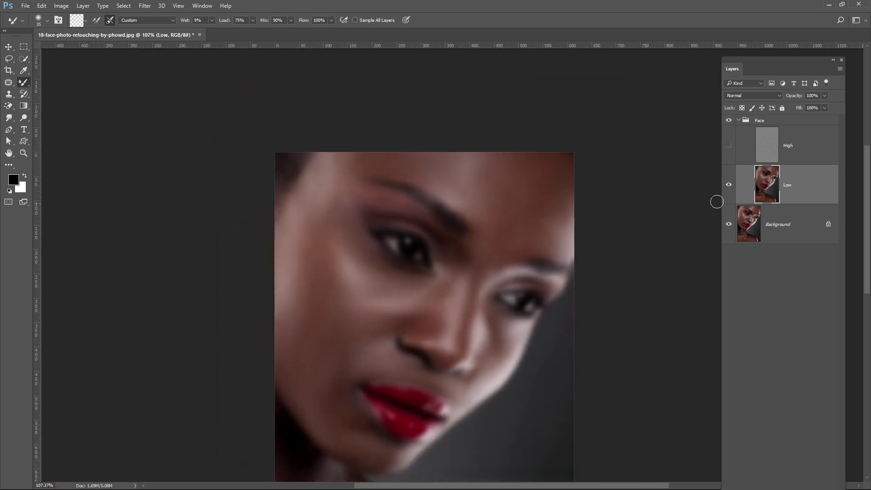
pyautogui.click(728, 145)
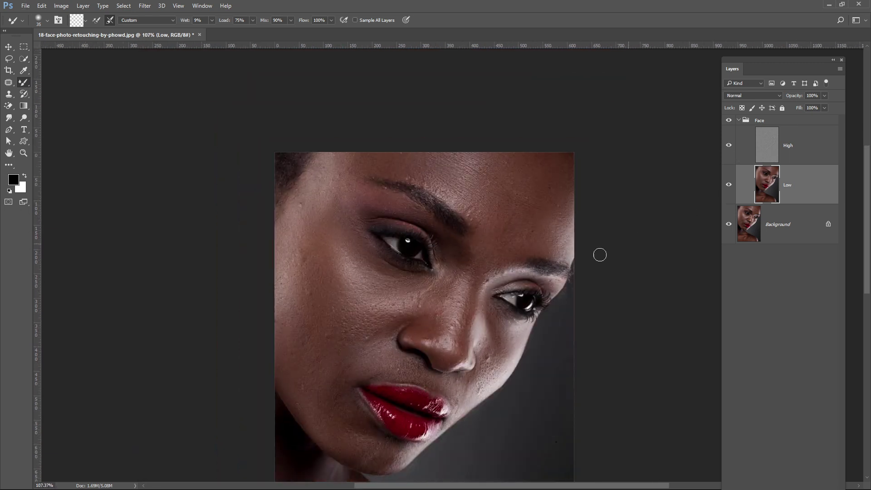
# Compare the portrait before and after the tone smoothing by hiding and showing the Face group
pyautogui.click(728, 121)
pyautogui.click(728, 121)
pyautogui.click(729, 120)
pyautogui.click(729, 121)
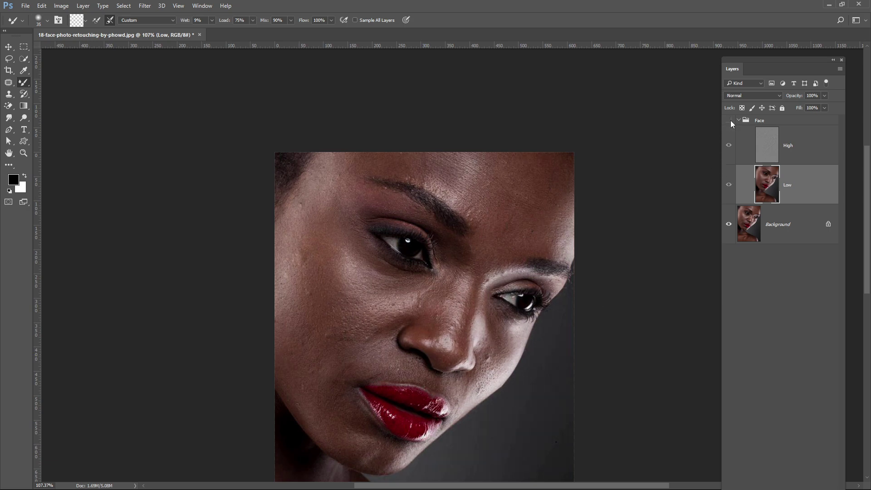
pyautogui.click(729, 121)
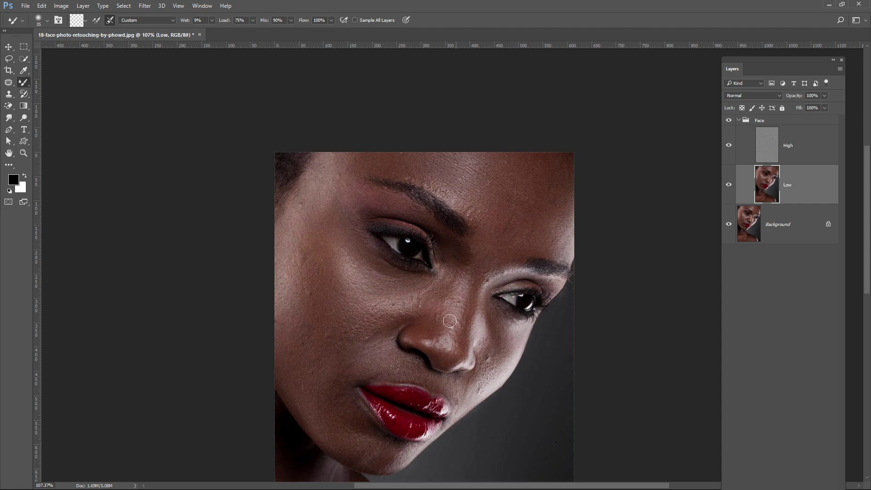
# Select the High layer on the canvas with the Move tool and undo the shift made to it
pyautogui.scroll(5, 331, 336)
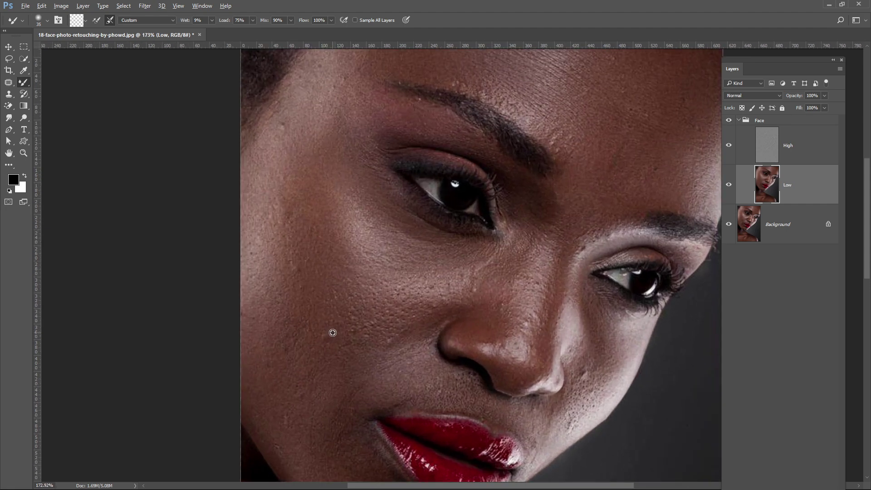
pyautogui.scroll(3, 351, 318)
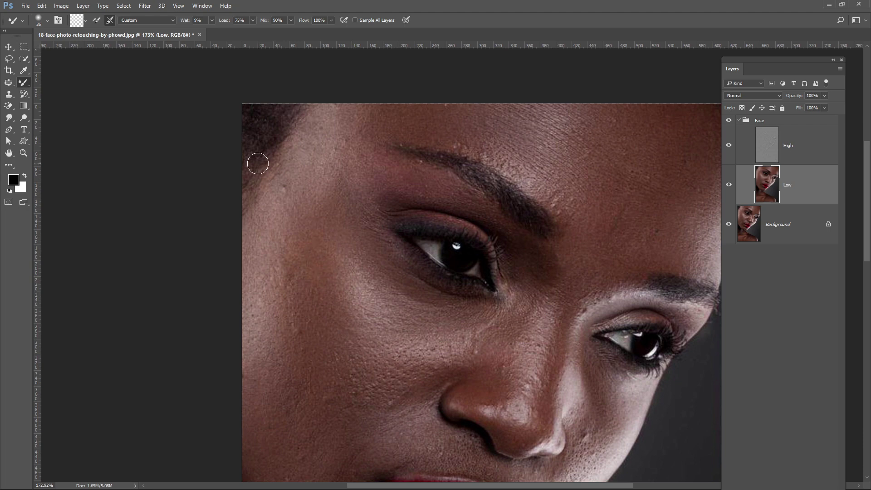
pyautogui.press('v')
pyautogui.moveTo(273, 190); pyautogui.dragTo(282, 185)
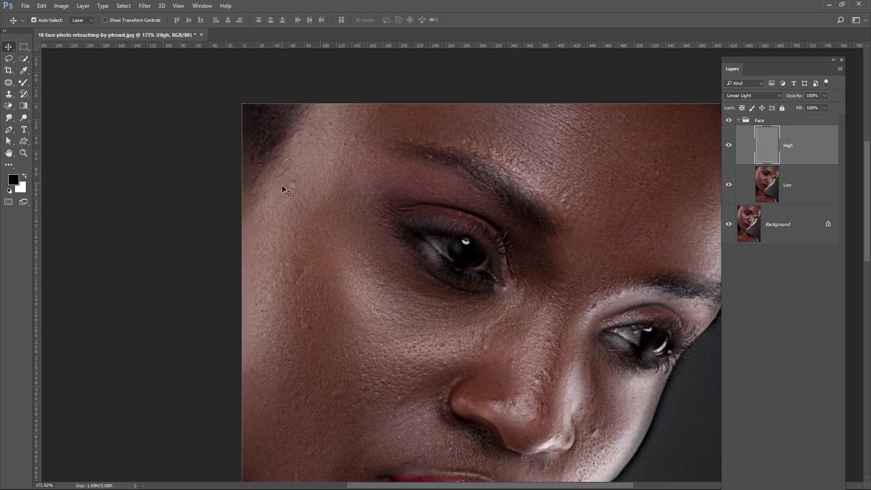
pyautogui.hotkey('ctrl', 'z')
# Use the Patch tool on the High layer to replace the blemish on the left temple with clean texture, then deselect
pyautogui.moveTo(387, 319); pyautogui.dragTo(356, 202)
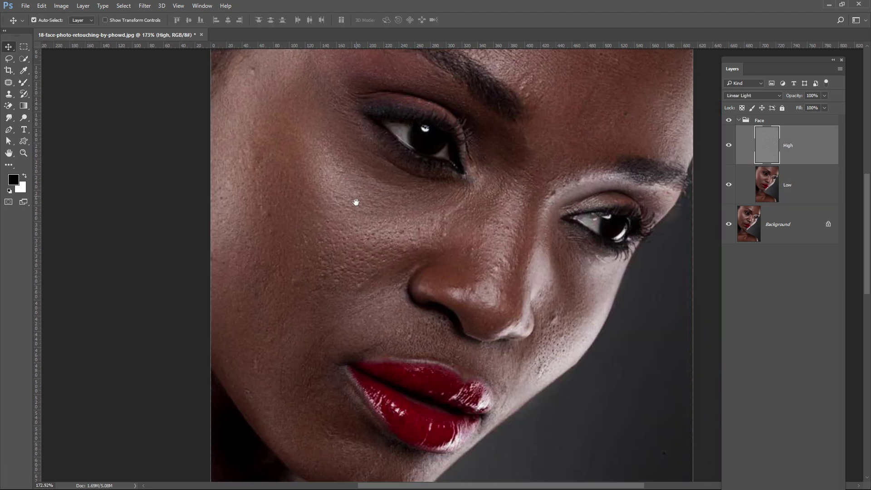
pyautogui.moveTo(331, 363); pyautogui.dragTo(344, 377)
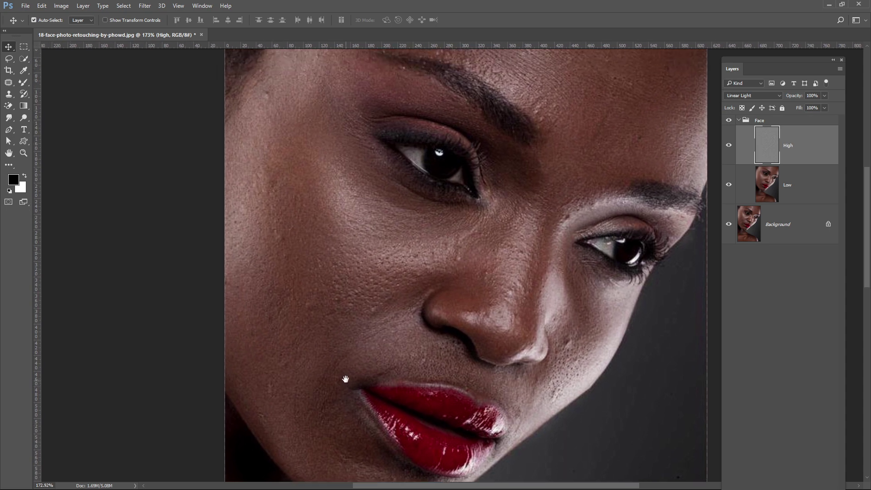
pyautogui.moveTo(329, 289); pyautogui.dragTo(334, 344)
pyautogui.moveTo(365, 167)
pyautogui.mouseDown()
pyautogui.moveTo(366, 185)
pyautogui.moveTo(379, 176)
pyautogui.mouseUp()
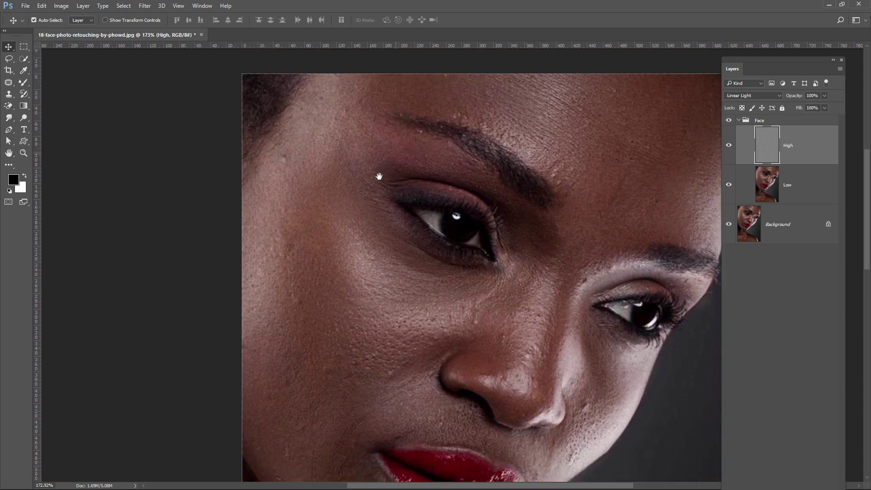
pyautogui.moveTo(8, 86)
pyautogui.mouseDown()
pyautogui.moveTo(44, 85)
pyautogui.moveTo(53, 100)
pyautogui.mouseUp()
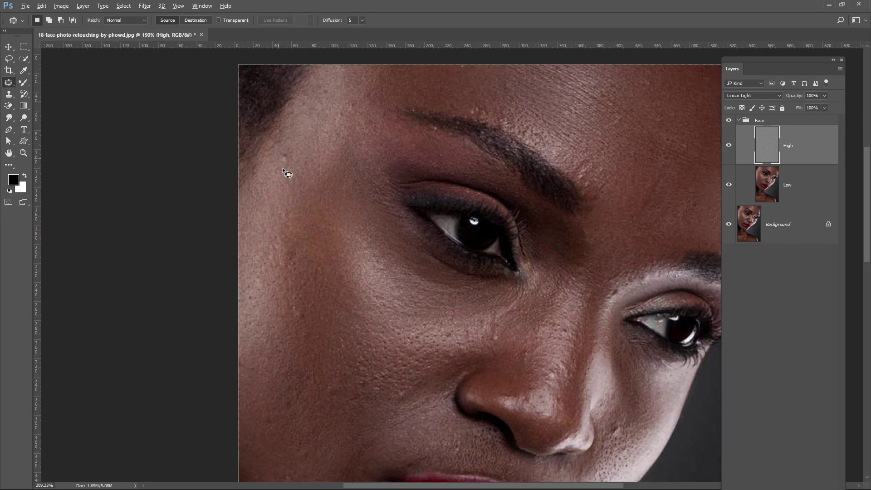
pyautogui.scroll(2, 282, 168)
pyautogui.moveTo(291, 144)
pyautogui.mouseDown()
pyautogui.moveTo(278, 149)
pyautogui.moveTo(282, 169)
pyautogui.moveTo(306, 162)
pyautogui.moveTo(298, 148)
pyautogui.moveTo(308, 133)
pyautogui.mouseUp()
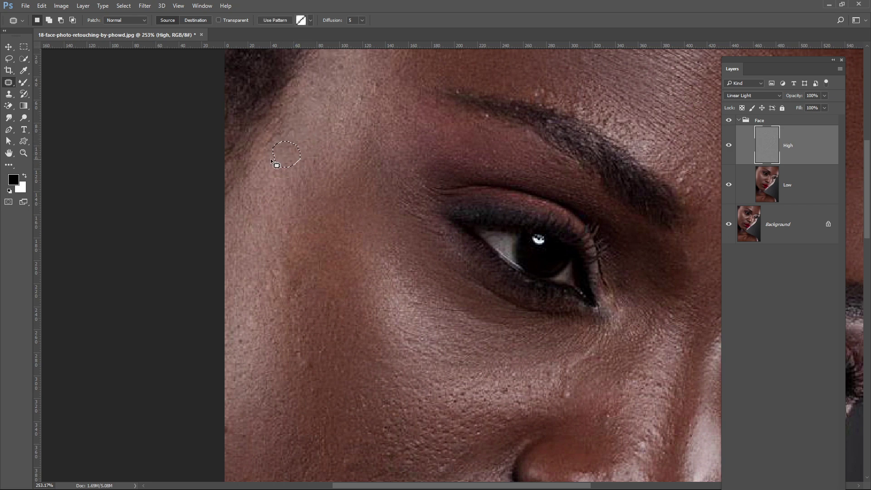
pyautogui.hotkey('ctrl', 'd')
# Patch the bumps on the left cheek and down towards the jawline with nearby clean skin texture
pyautogui.moveTo(291, 209); pyautogui.dragTo(296, 171)
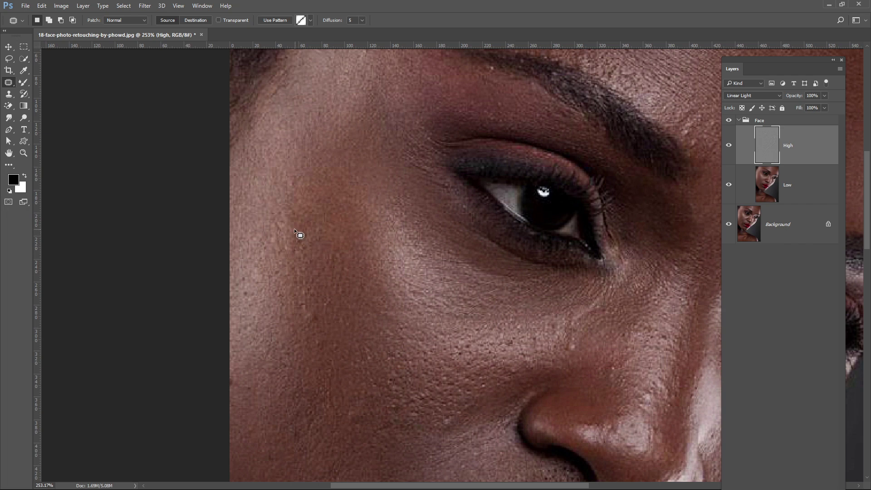
pyautogui.moveTo(294, 229)
pyautogui.mouseDown()
pyautogui.moveTo(287, 254)
pyautogui.moveTo(303, 252)
pyautogui.moveTo(294, 230)
pyautogui.mouseUp()
pyautogui.moveTo(313, 272); pyautogui.dragTo(321, 223)
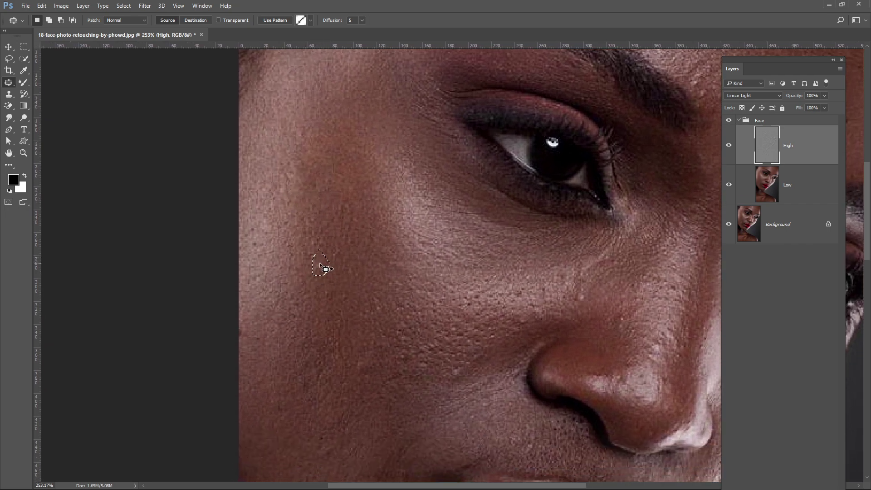
pyautogui.moveTo(330, 290); pyautogui.dragTo(339, 244)
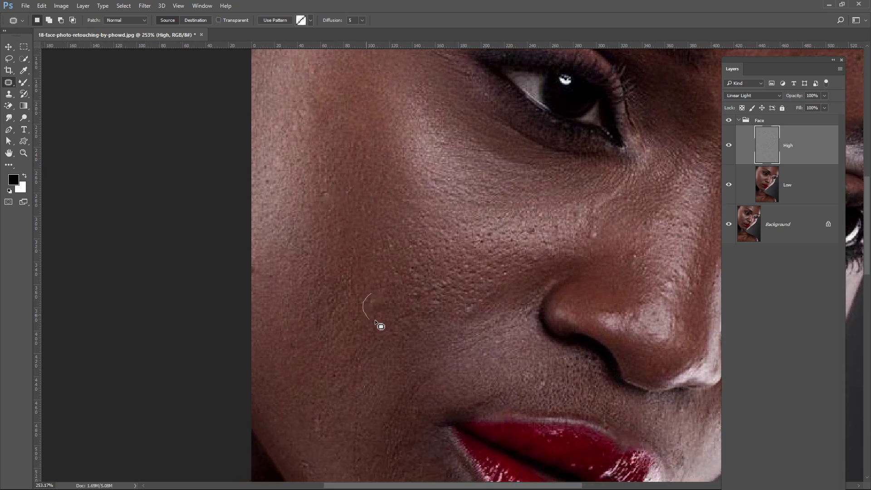
pyautogui.moveTo(378, 313)
pyautogui.mouseDown()
pyautogui.moveTo(390, 283)
pyautogui.moveTo(404, 310)
pyautogui.moveTo(414, 255)
pyautogui.moveTo(430, 274)
pyautogui.moveTo(458, 268)
pyautogui.mouseUp()
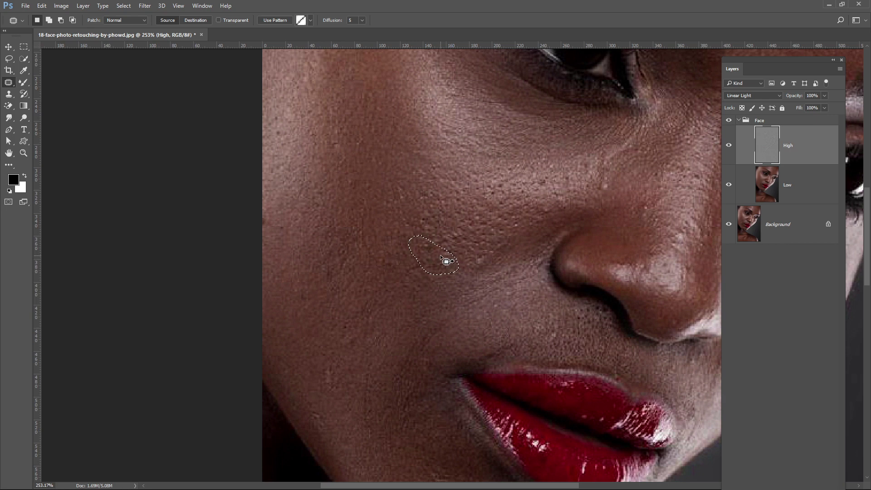
pyautogui.moveTo(417, 296); pyautogui.dragTo(424, 243)
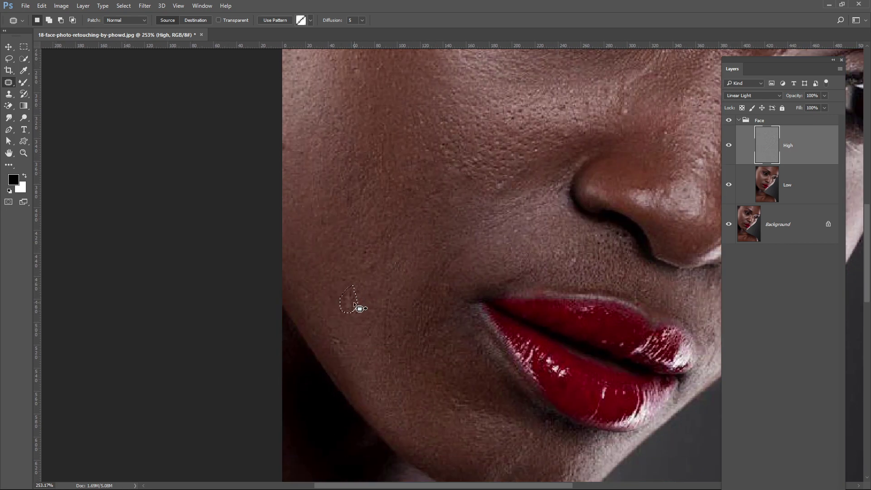
pyautogui.moveTo(388, 286); pyautogui.dragTo(388, 266)
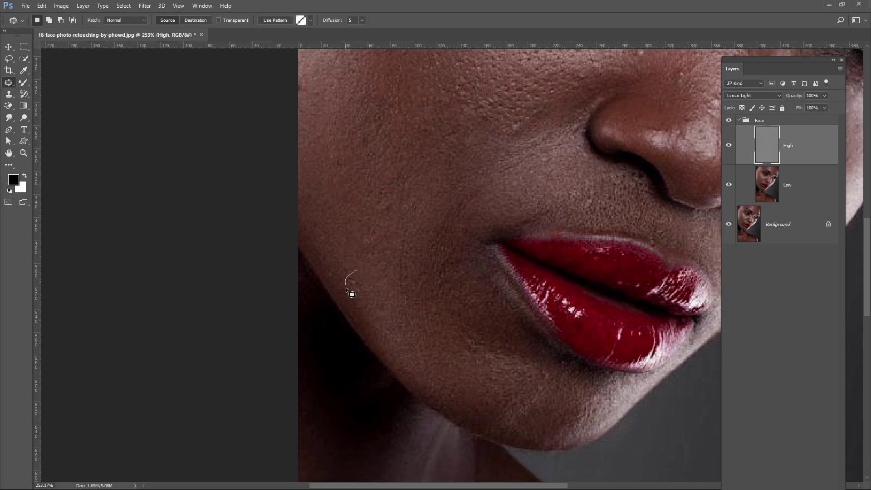
# Patch the blemishes beside the nose bridge and the bumps and pores on the right cheek
pyautogui.moveTo(669, 135); pyautogui.dragTo(465, 314)
pyautogui.moveTo(439, 222)
pyautogui.mouseDown()
pyautogui.moveTo(429, 238)
pyautogui.moveTo(446, 237)
pyautogui.moveTo(459, 222)
pyautogui.mouseUp()
pyautogui.moveTo(496, 330); pyautogui.dragTo(478, 259)
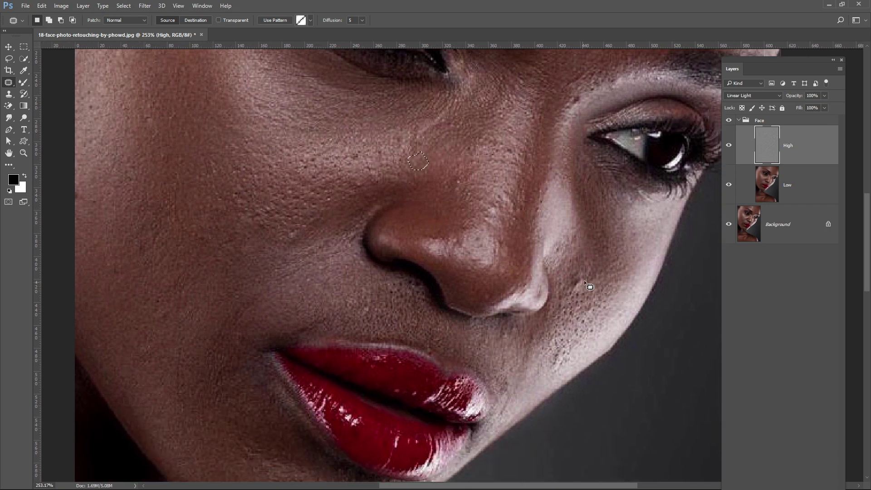
pyautogui.moveTo(582, 286); pyautogui.dragTo(594, 271)
pyautogui.moveTo(589, 304); pyautogui.dragTo(586, 278)
pyautogui.moveTo(565, 309); pyautogui.dragTo(562, 295)
# Patch the texture flaws across the upper middle of the forehead
pyautogui.moveTo(341, 453)
pyautogui.mouseDown()
pyautogui.moveTo(348, 363)
pyautogui.moveTo(331, 389)
pyautogui.moveTo(301, 394)
pyautogui.moveTo(295, 377)
pyautogui.moveTo(310, 370)
pyautogui.mouseUp()
pyautogui.scroll(-1, 431, 282)
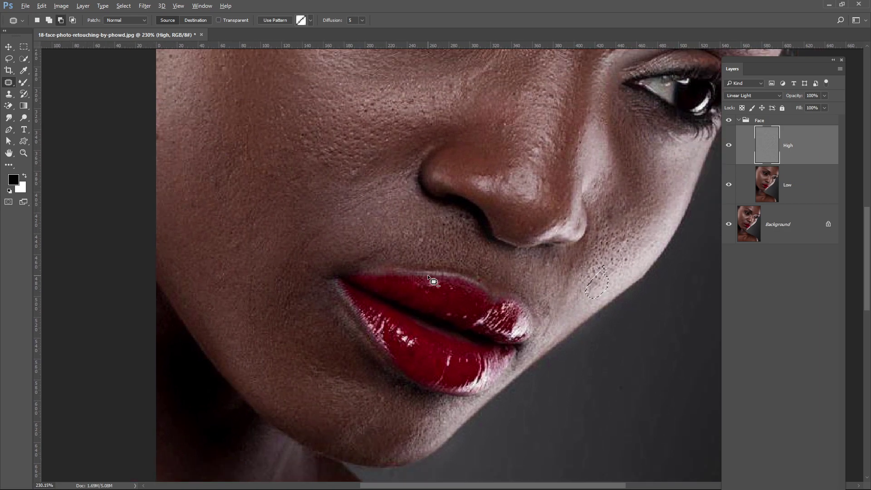
pyautogui.moveTo(498, 180); pyautogui.dragTo(422, 381)
pyautogui.moveTo(522, 161); pyautogui.dragTo(459, 334)
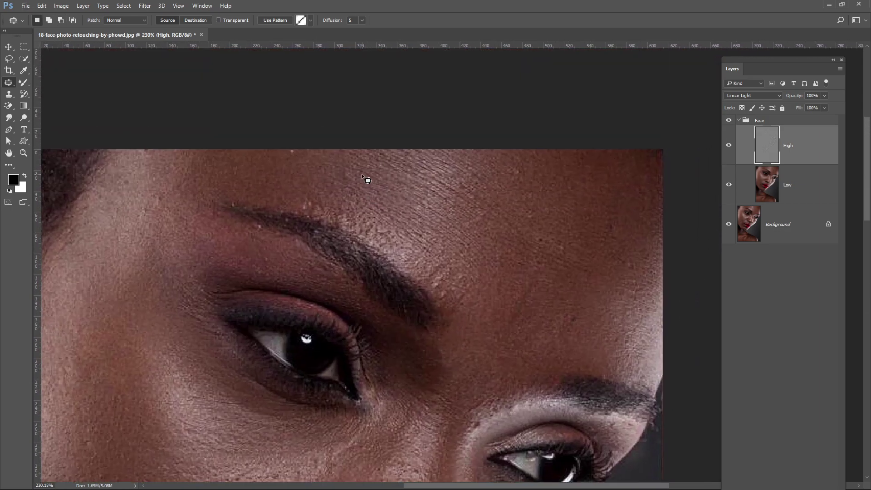
pyautogui.moveTo(363, 180); pyautogui.dragTo(364, 182)
pyautogui.moveTo(529, 173); pyautogui.dragTo(527, 177)
pyautogui.moveTo(527, 178); pyautogui.dragTo(556, 180)
# Patch the flaws on the right side of the forehead and above the left eyebrow, then deselect
pyautogui.moveTo(614, 220); pyautogui.dragTo(609, 217)
pyautogui.moveTo(609, 224); pyautogui.dragTo(614, 201)
pyautogui.hotkey('ctrl', 'd')
pyautogui.moveTo(584, 235); pyautogui.dragTo(615, 174)
pyautogui.moveTo(606, 259); pyautogui.dragTo(615, 212)
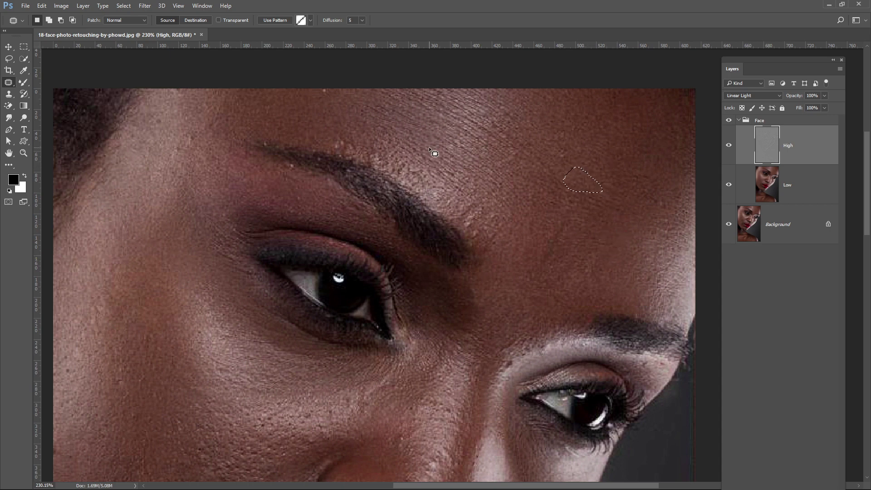
pyautogui.moveTo(332, 142)
pyautogui.mouseDown()
pyautogui.moveTo(443, 141)
pyautogui.moveTo(442, 157)
pyautogui.mouseUp()
pyautogui.hotkey('ctrl', 'd')
pyautogui.scroll(-1, 457, 236)
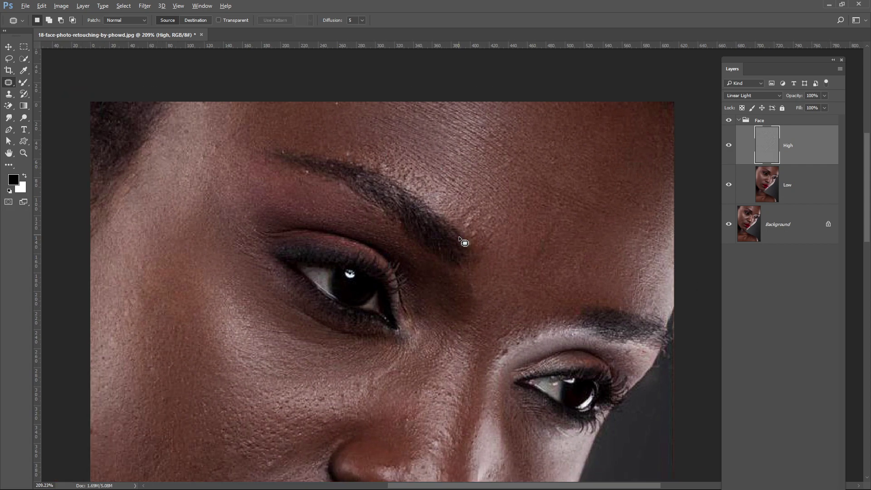
# Patch the rough texture on the left cheek beside the nostril and deselect
pyautogui.moveTo(433, 364); pyautogui.dragTo(451, 180)
pyautogui.moveTo(418, 322); pyautogui.dragTo(453, 259)
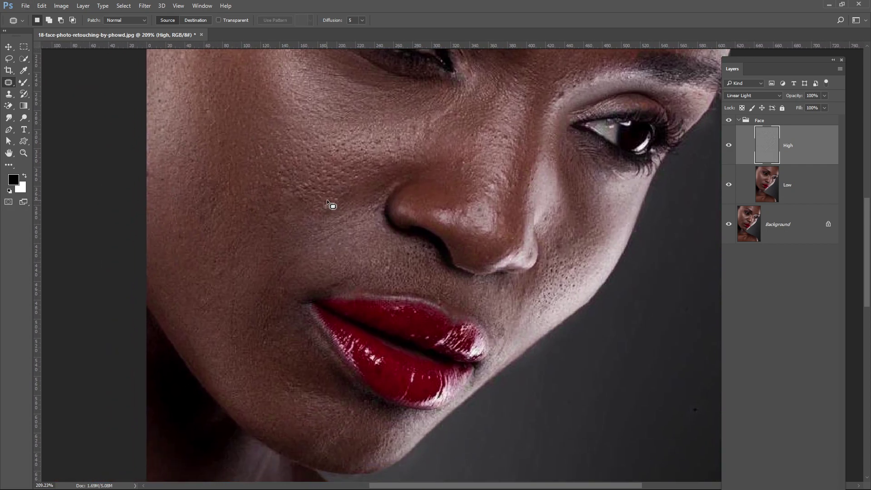
pyautogui.moveTo(327, 199)
pyautogui.mouseDown()
pyautogui.moveTo(321, 209)
pyautogui.moveTo(339, 210)
pyautogui.moveTo(327, 199)
pyautogui.mouseUp()
pyautogui.moveTo(330, 208); pyautogui.dragTo(330, 183)
pyautogui.hotkey('ctrl', 'd')
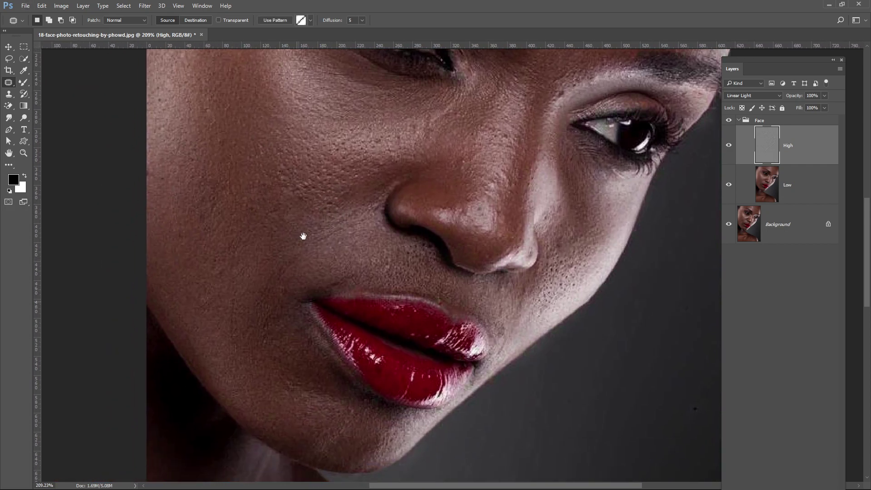
# Patch the mark on the shoulder with clean skin texture and deselect
pyautogui.moveTo(303, 237); pyautogui.dragTo(333, 65)
pyautogui.moveTo(271, 417); pyautogui.dragTo(316, 238)
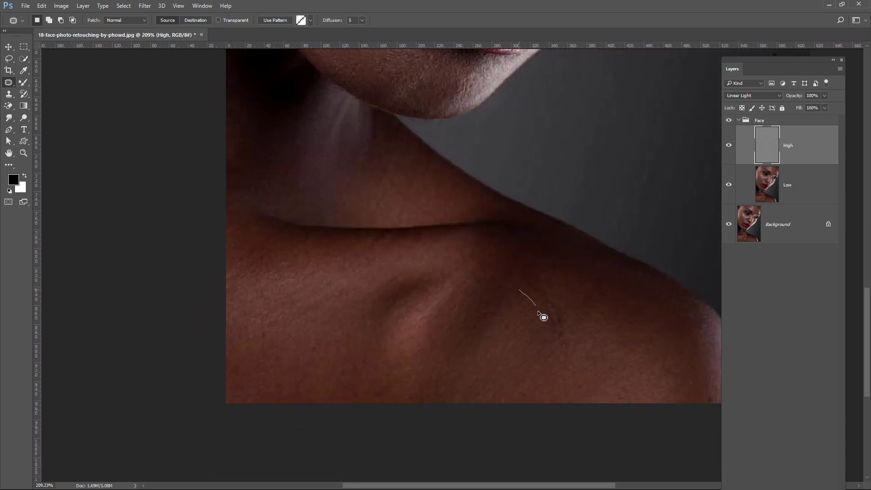
pyautogui.moveTo(571, 328)
pyautogui.mouseDown()
pyautogui.moveTo(558, 292)
pyautogui.moveTo(520, 286)
pyautogui.moveTo(587, 313)
pyautogui.mouseUp()
pyautogui.hotkey('ctrl', 'd')
# View the whole portrait and compare the texture and tone retouching with the original by toggling the Face group
pyautogui.scroll(-2, 390, 343)
pyautogui.scroll(-3, 387, 338)
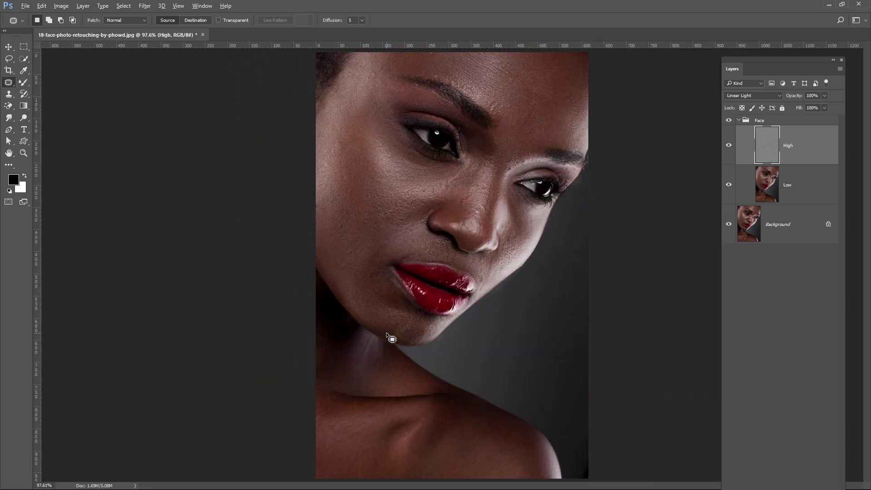
pyautogui.click(728, 121)
pyautogui.click(728, 120)
pyautogui.click(729, 121)
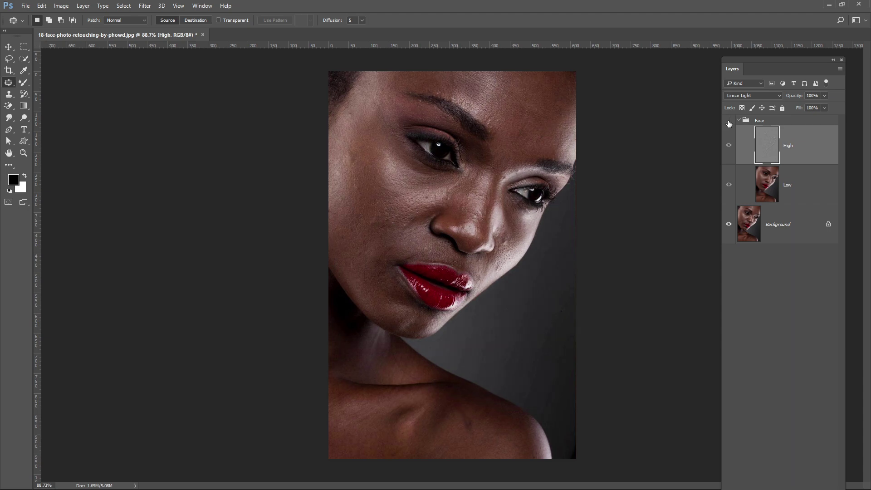
pyautogui.click(728, 121)
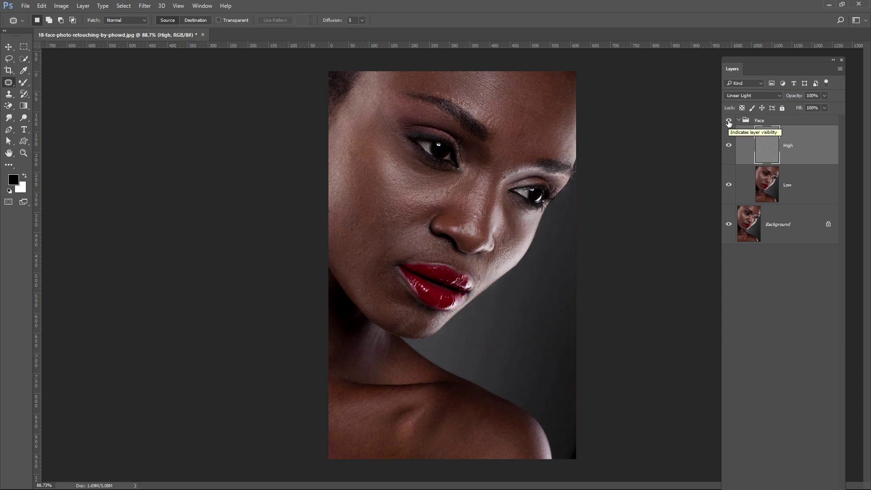
pyautogui.click(764, 185)
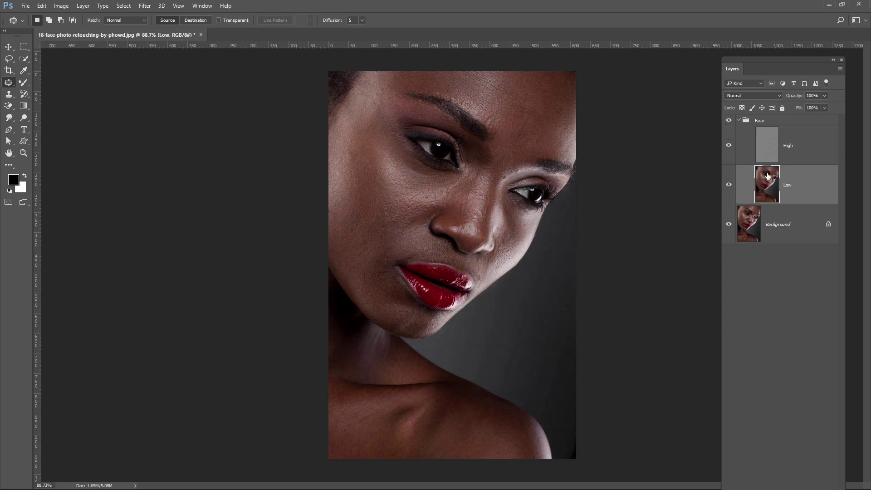
pyautogui.scroll(4, 488, 175)
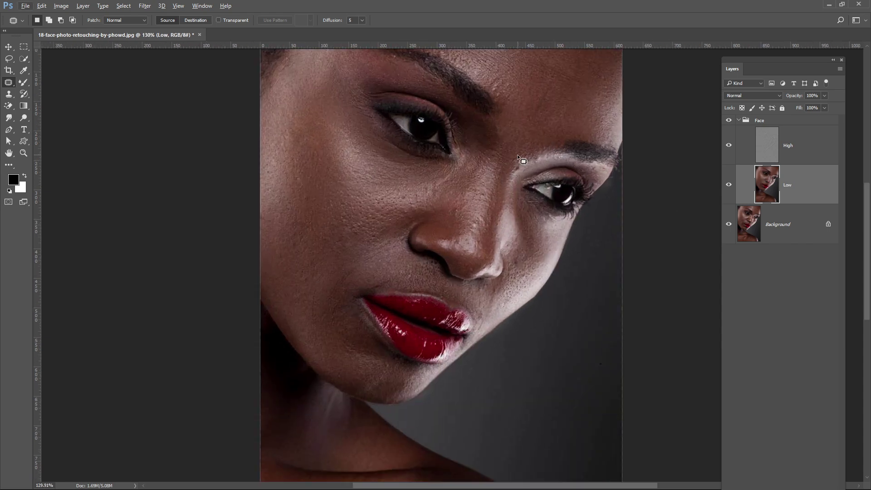
pyautogui.click(24, 82)
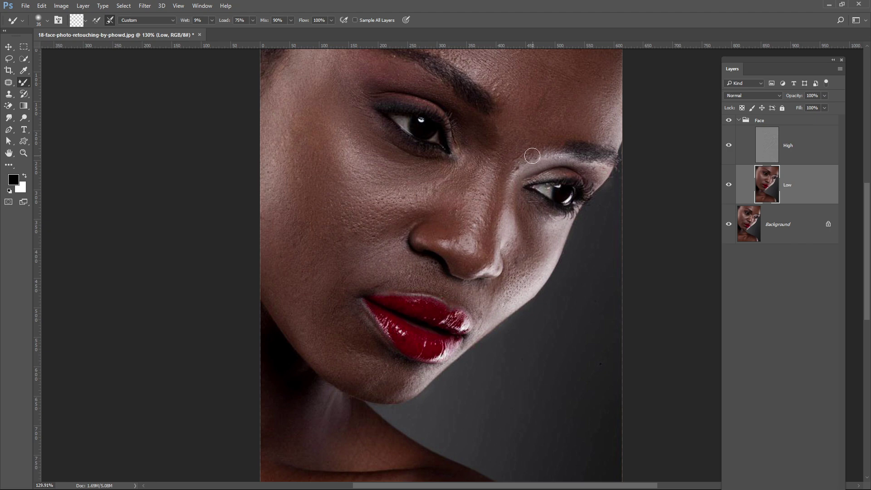
pyautogui.scroll(5, 522, 159)
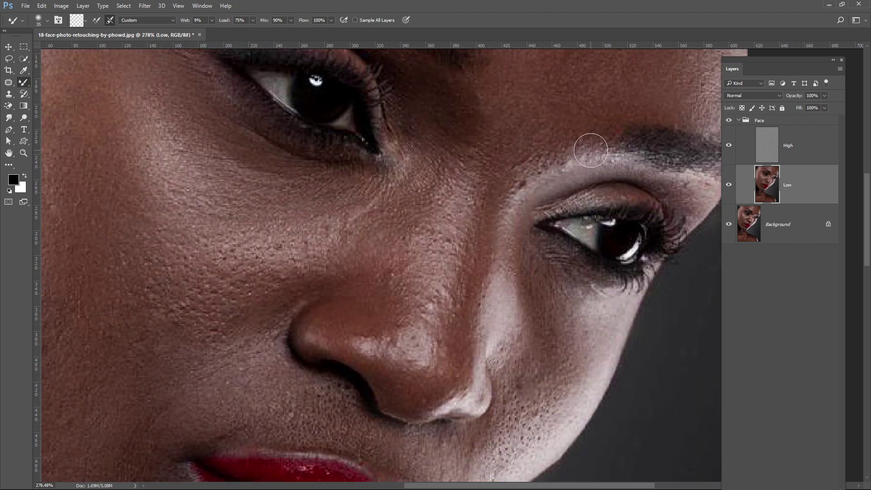
# Patch the rough texture at the inner end of the right-hand eyebrow on the High layer with clean skin, then deselect
pyautogui.click(784, 145)
pyautogui.click(8, 82)
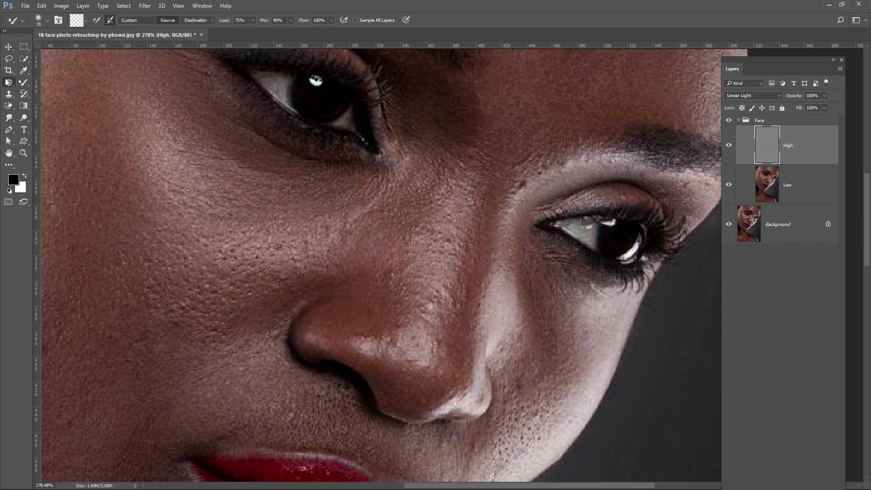
pyautogui.moveTo(521, 171)
pyautogui.mouseDown()
pyautogui.moveTo(510, 196)
pyautogui.moveTo(556, 165)
pyautogui.mouseUp()
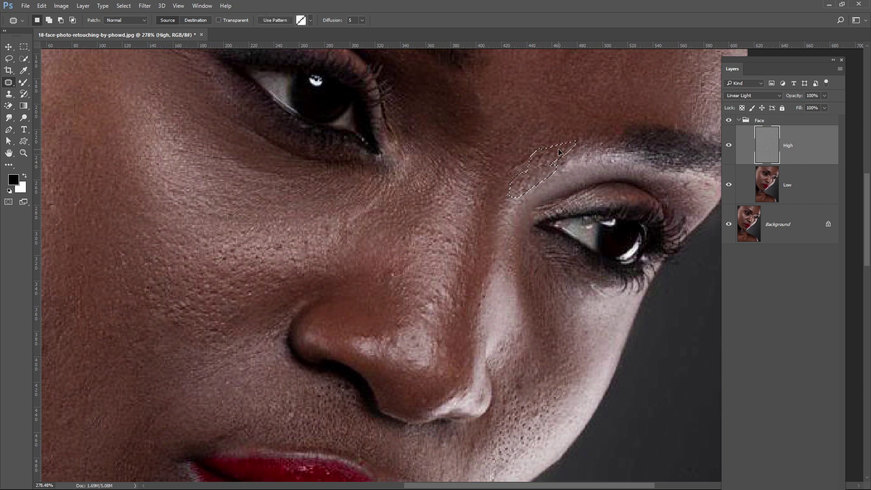
pyautogui.click(558, 173)
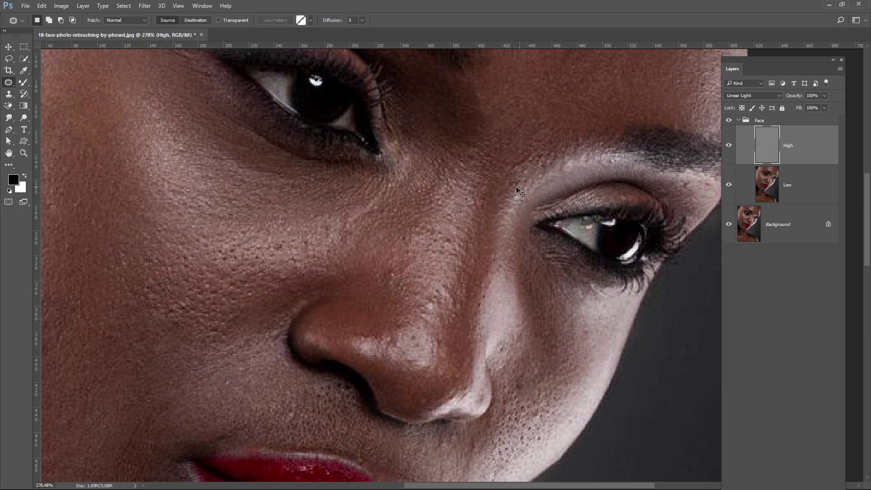
# View the whole face and compare the retouched skin with the original by toggling the Face group's visibility
pyautogui.scroll(-5, 381, 252)
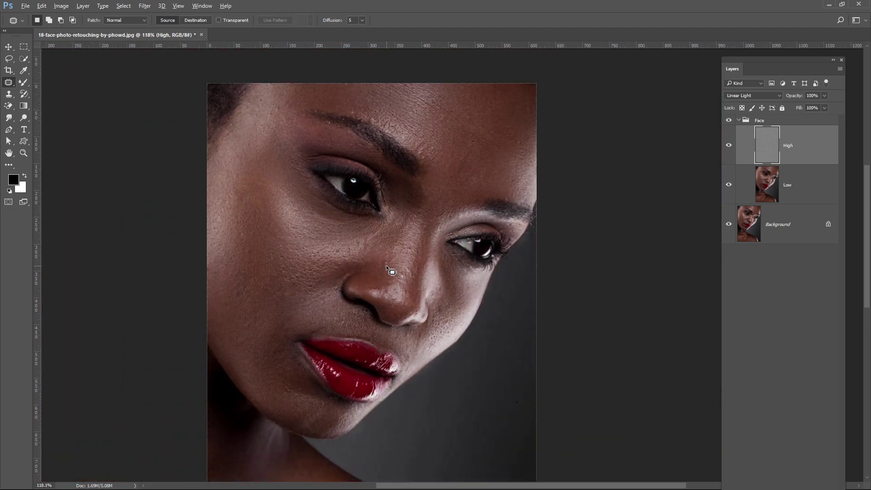
pyautogui.scroll(-1, 386, 264)
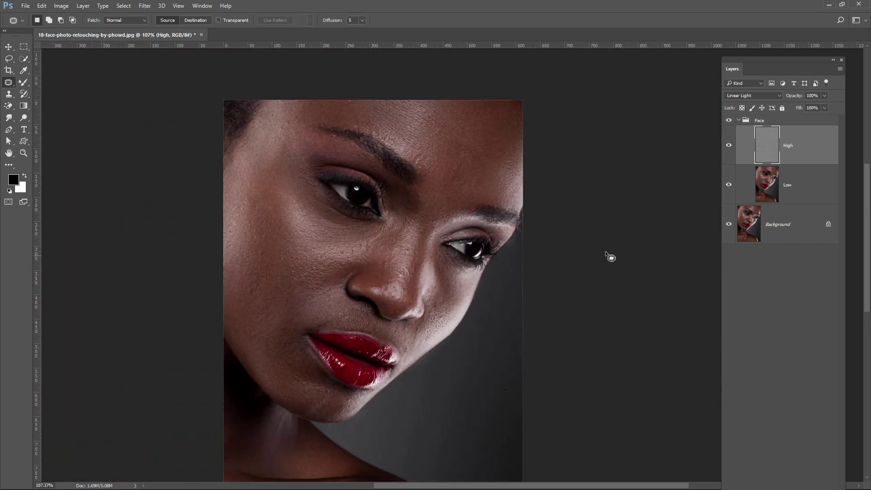
pyautogui.click(729, 123)
pyautogui.press('v')
pyautogui.scroll(1, 298, 265)
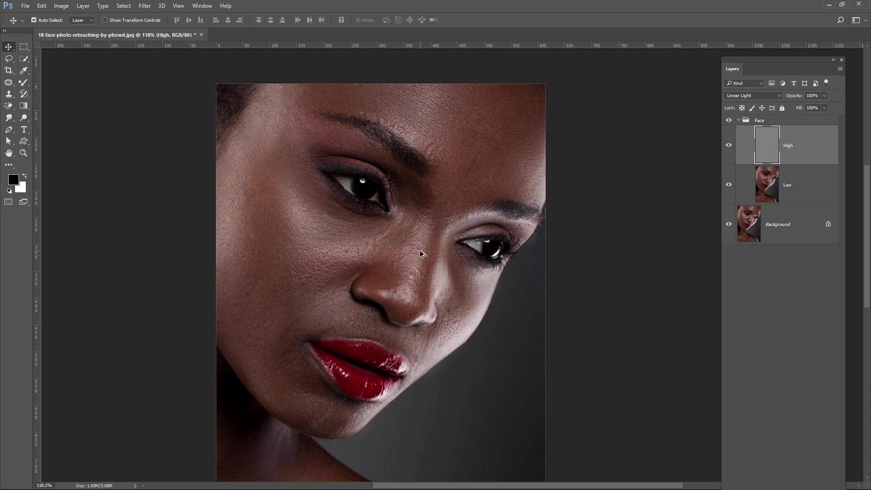
pyautogui.scroll(-1, 420, 250)
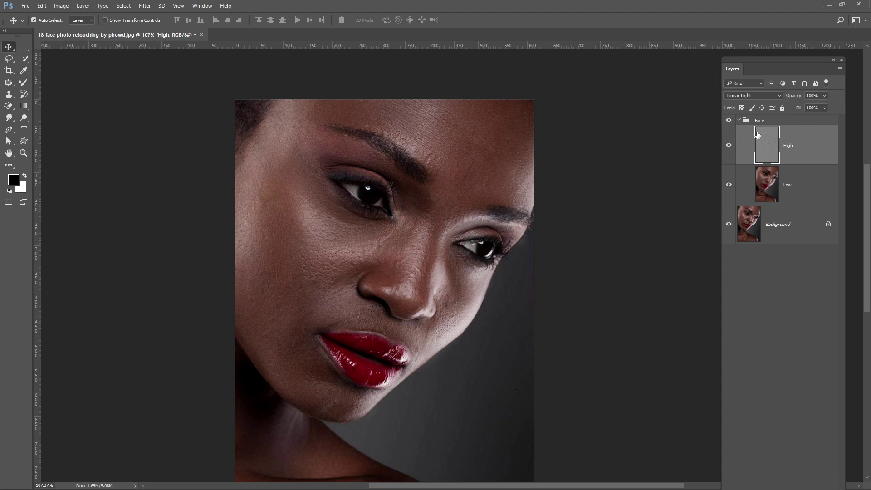
# Collapse the Face group, duplicate it, and hide the original group
pyautogui.click(740, 121)
pyautogui.click(739, 120)
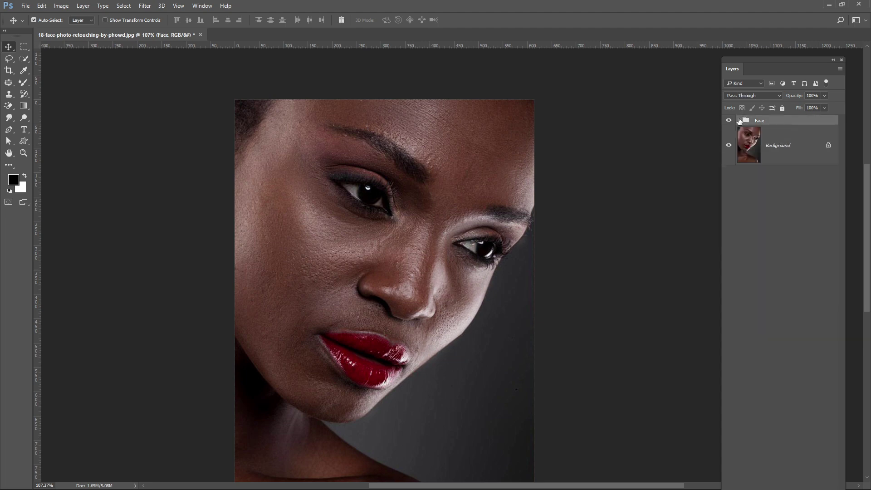
pyautogui.hotkey('ctrl', 'j')
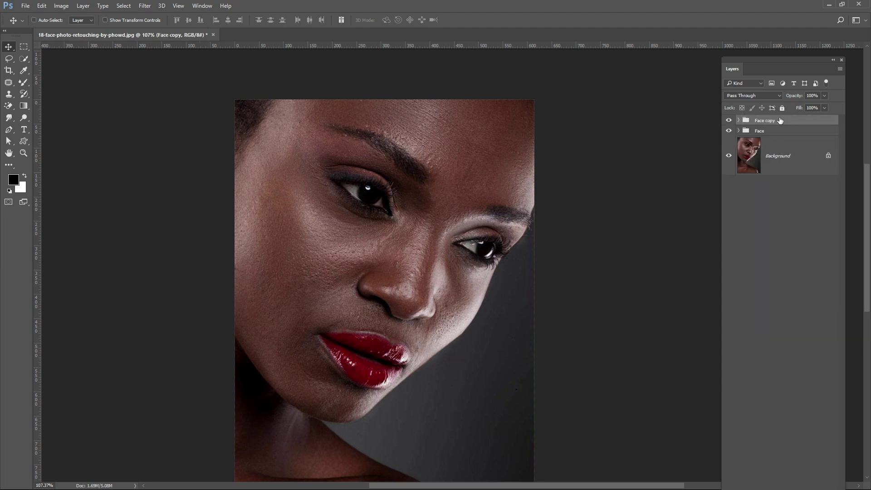
pyautogui.click(728, 131)
# Ungroup the Face copy group and merge its High and Low layers into one layer
pyautogui.rightClick(779, 122)
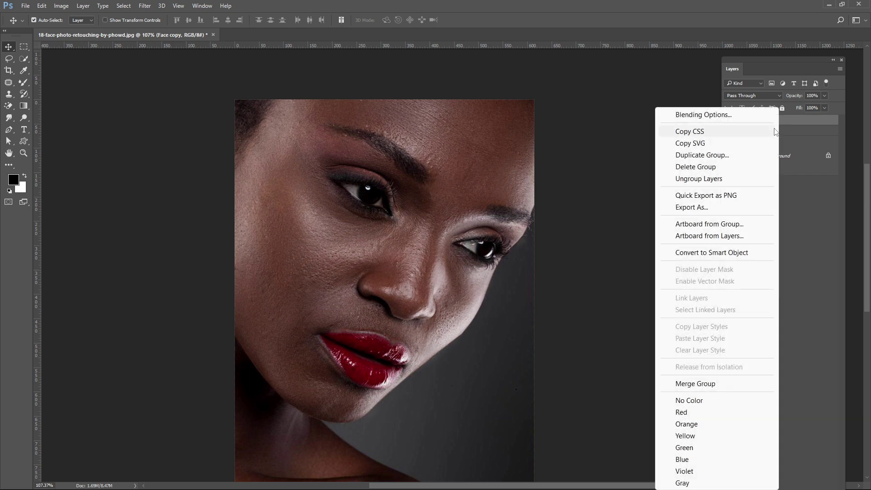
pyautogui.click(710, 177)
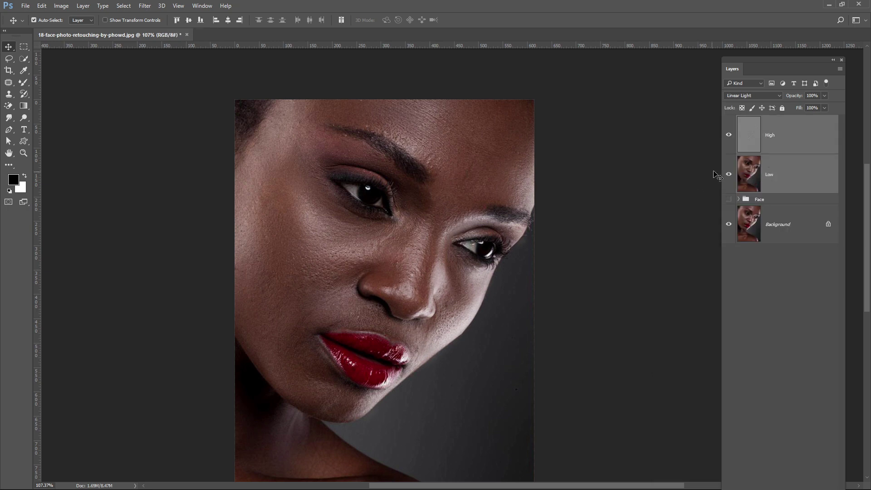
pyautogui.hotkey('ctrl', 'e')
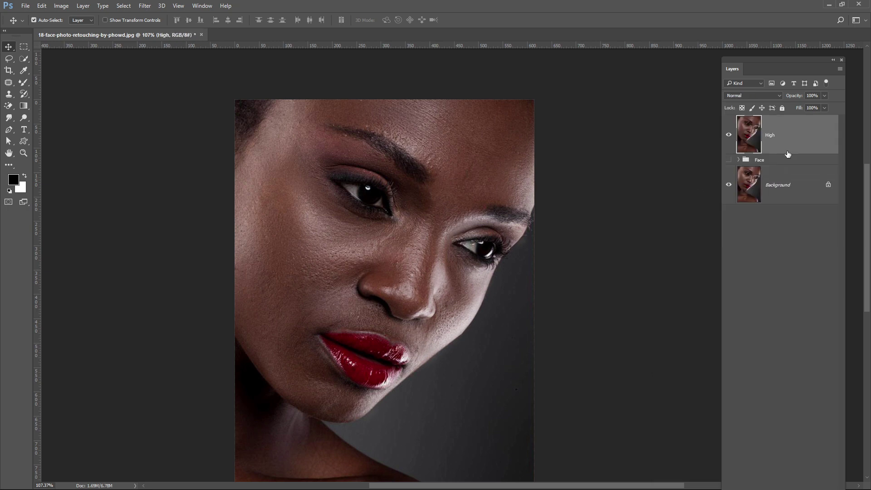
# Duplicate the merged High layer, then rename the lower layer Org and the upper copy edit
pyautogui.hotkey('ctrl', 'j')
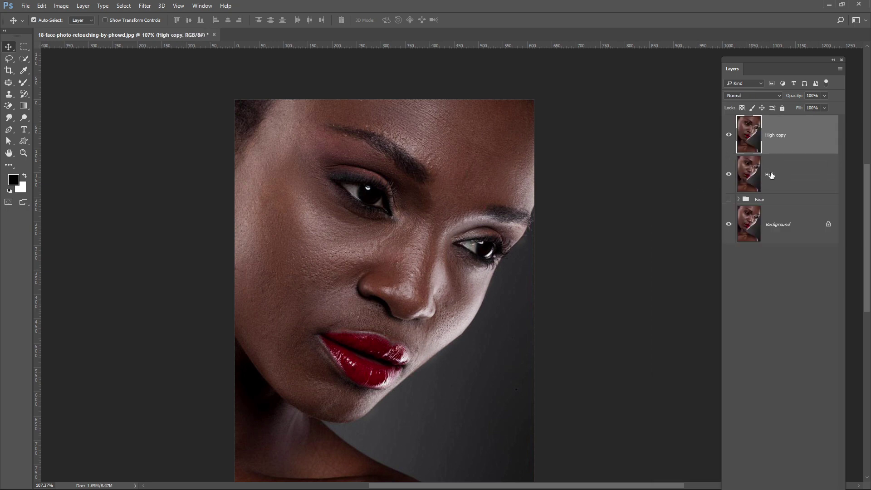
pyautogui.doubleClick(770, 176)
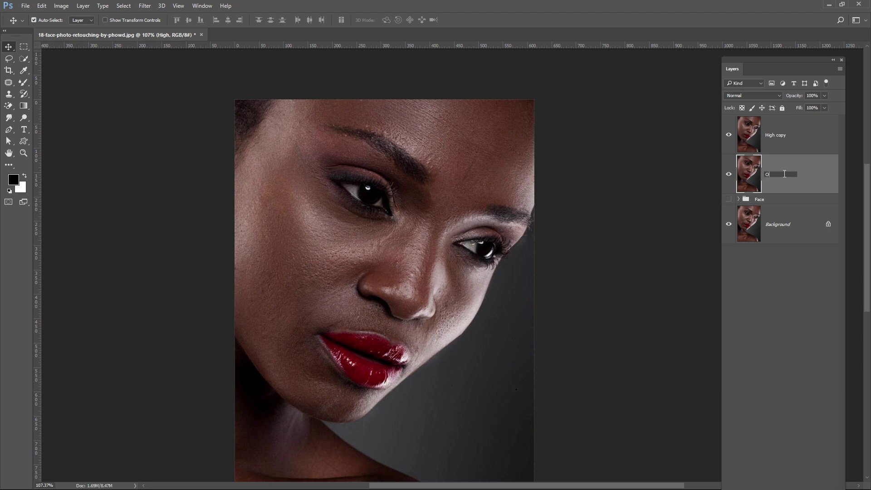
pyautogui.press('Return')
pyautogui.doubleClick(778, 136)
pyautogui.write('Editi')
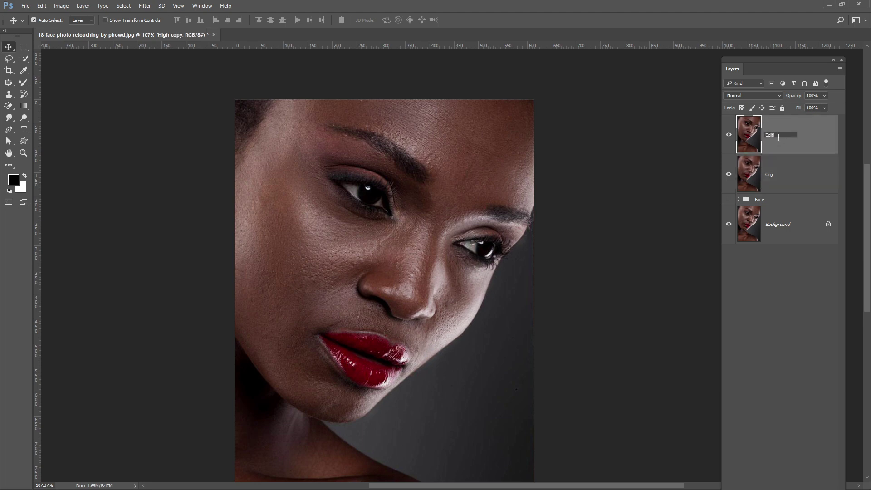
pyautogui.press('Return')
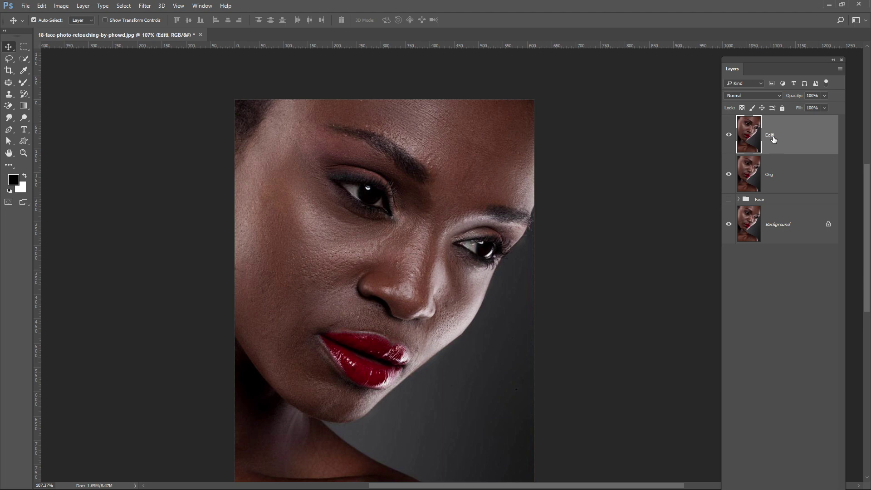
pyautogui.doubleClick(773, 136)
pyautogui.press('Return')
# Set the edit layer's blend mode to Vivid Light and invert its colors
pyautogui.click(750, 96)
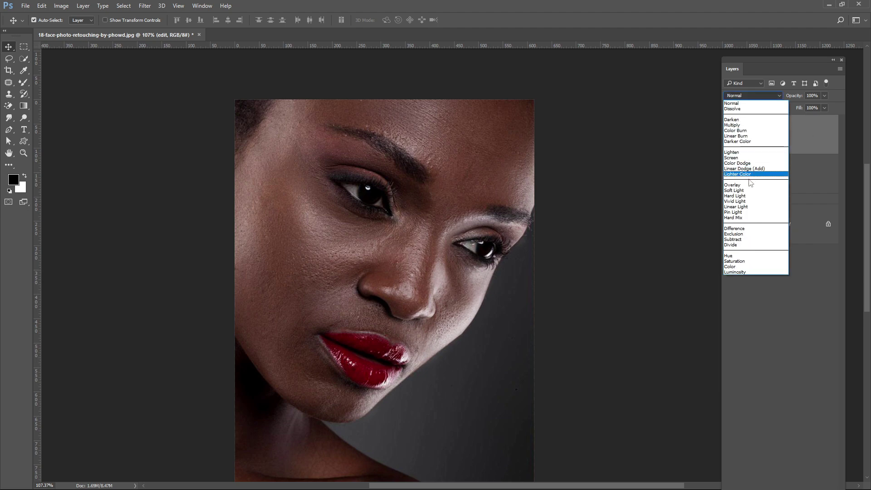
pyautogui.click(745, 204)
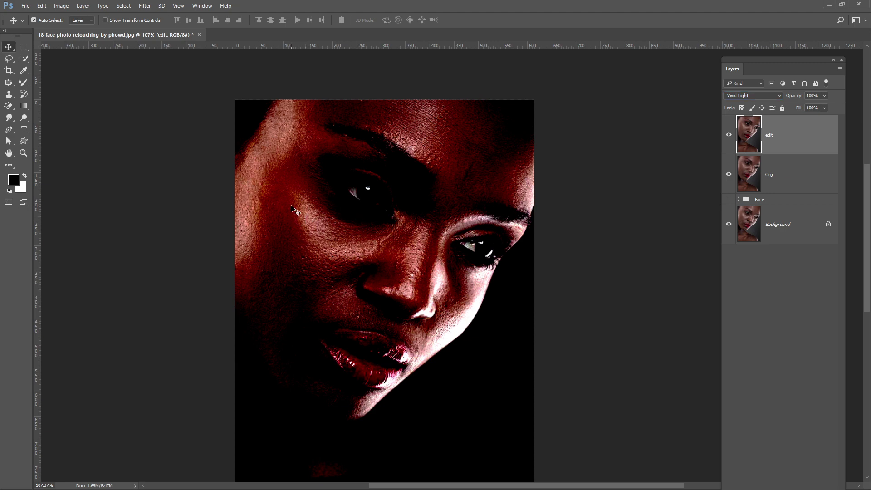
pyautogui.click(60, 6)
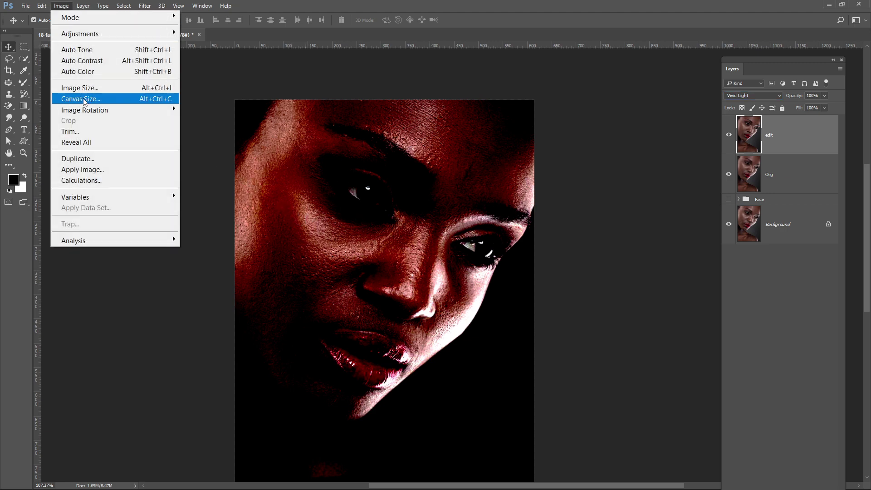
pyautogui.moveTo(97, 32)
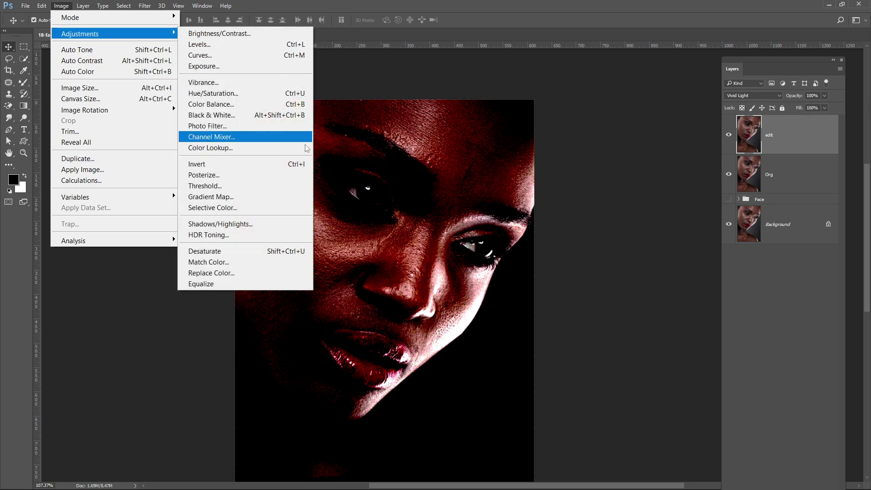
pyautogui.click(287, 171)
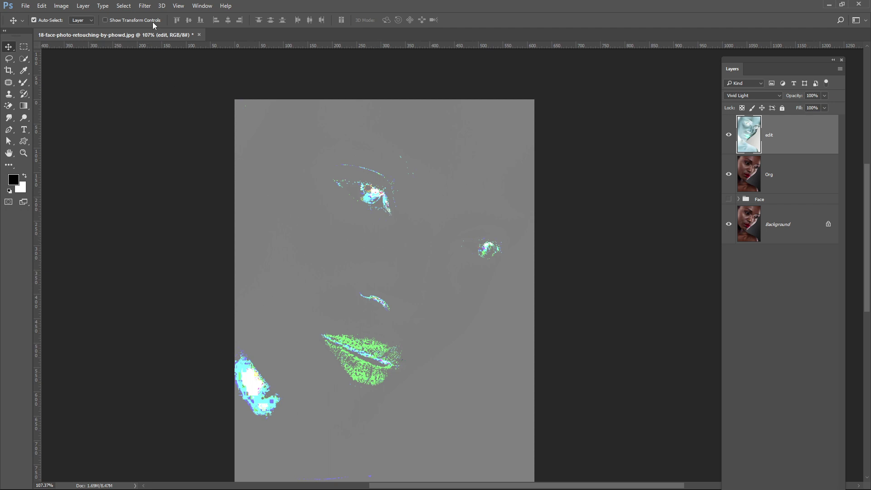
# Open the High Pass filter for the edit layer, uncover the face, and center the filter preview on the cheek texture
pyautogui.click(144, 5)
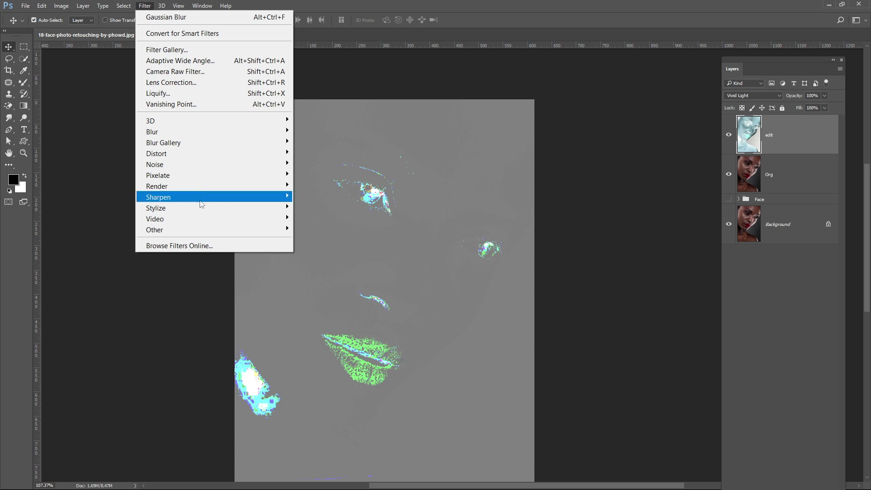
pyautogui.moveTo(210, 230)
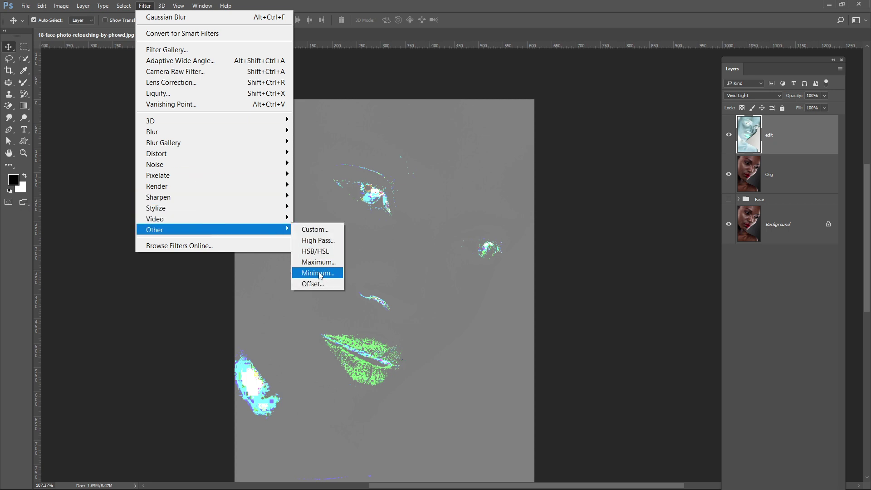
pyautogui.click(317, 239)
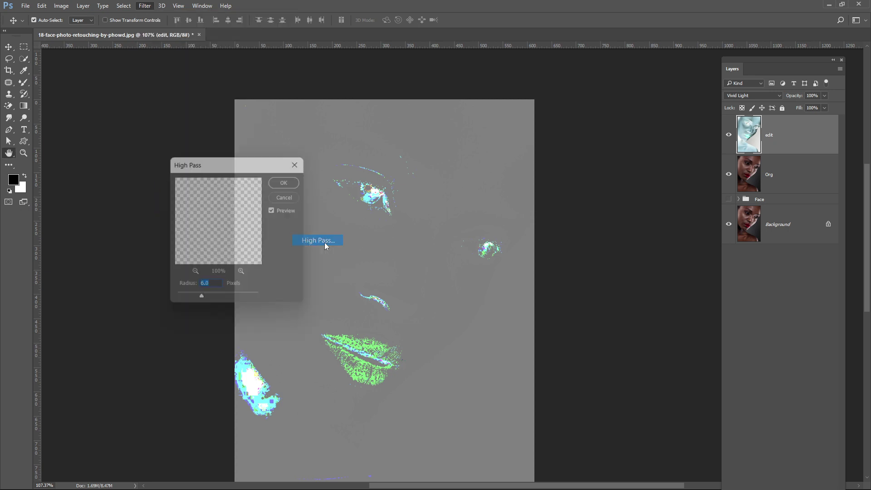
pyautogui.moveTo(262, 167); pyautogui.dragTo(593, 174)
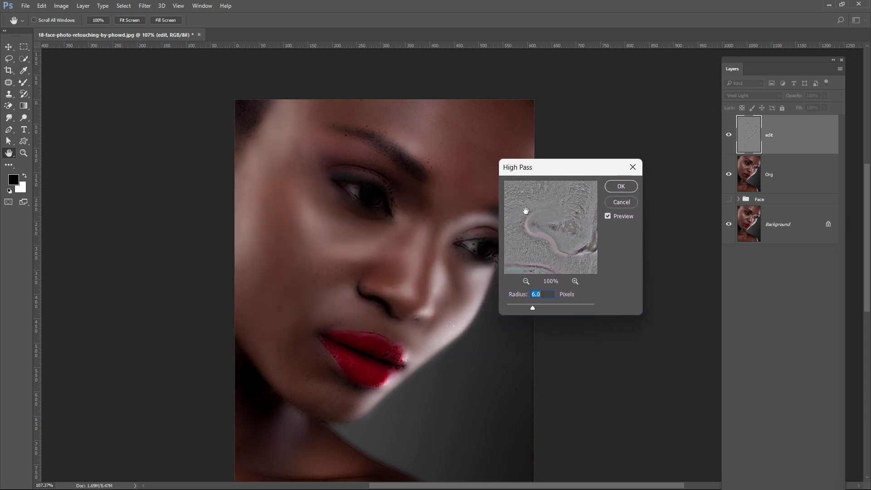
pyautogui.moveTo(526, 211); pyautogui.dragTo(559, 224)
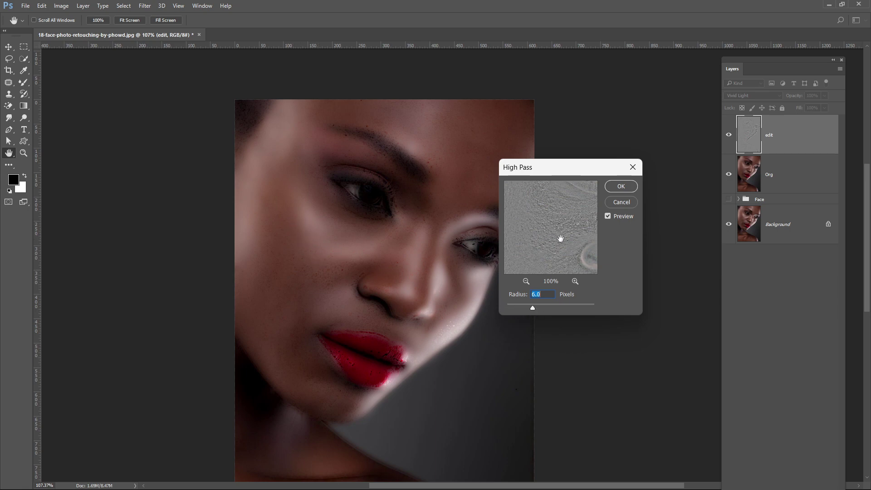
# Try High Pass radii between 1.0 and 42.9 pixels to compare how they affect the skin
pyautogui.moveTo(529, 306); pyautogui.dragTo(535, 306)
pyautogui.moveTo(539, 305); pyautogui.dragTo(552, 306)
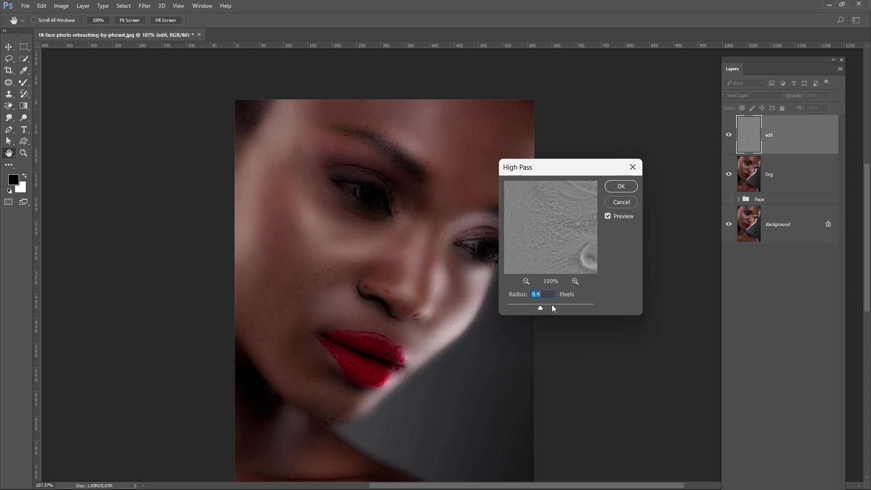
pyautogui.click(546, 305)
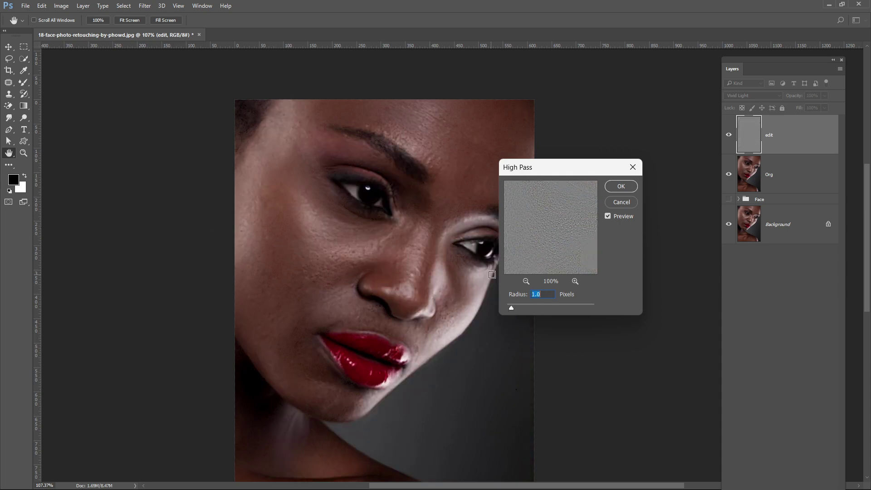
pyautogui.moveTo(521, 302); pyautogui.dragTo(559, 309)
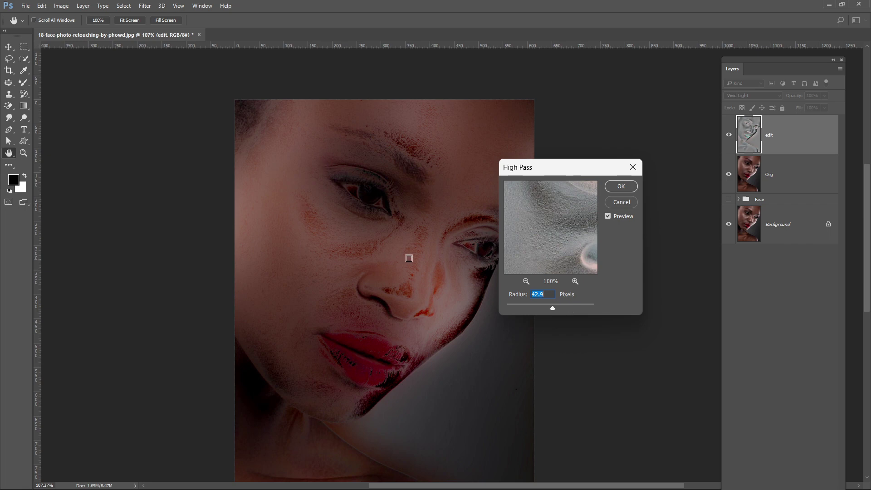
pyautogui.moveTo(543, 305); pyautogui.dragTo(532, 305)
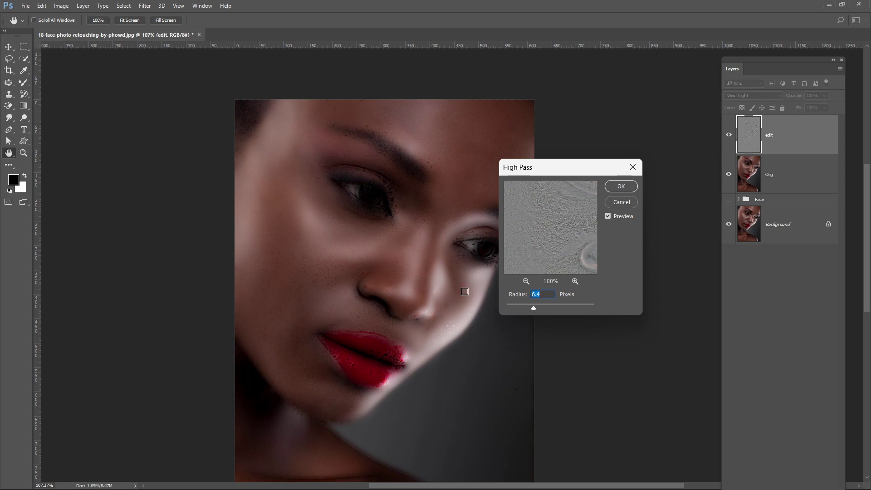
# Fine-tune the High Pass radius against the skin texture and apply the filter to the edit layer at 5.0 pixels
pyautogui.moveTo(531, 226); pyautogui.dragTo(551, 230)
pyautogui.moveTo(533, 307); pyautogui.dragTo(537, 306)
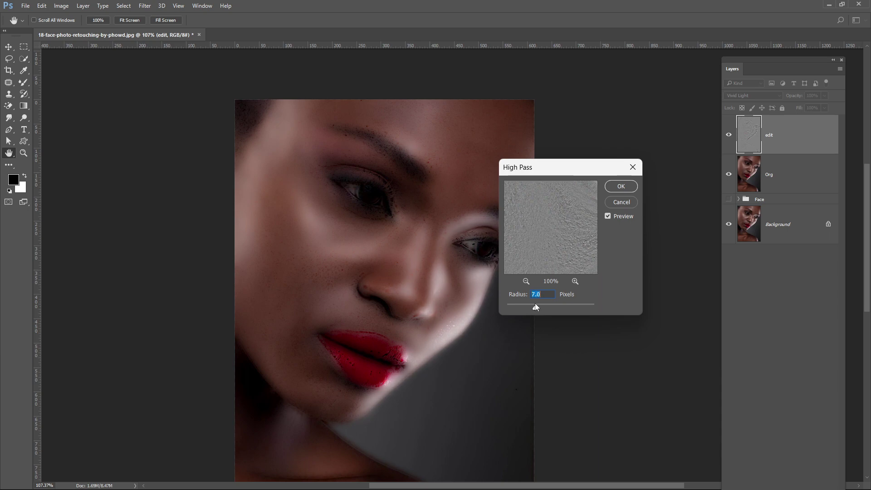
pyautogui.moveTo(533, 303); pyautogui.dragTo(532, 304)
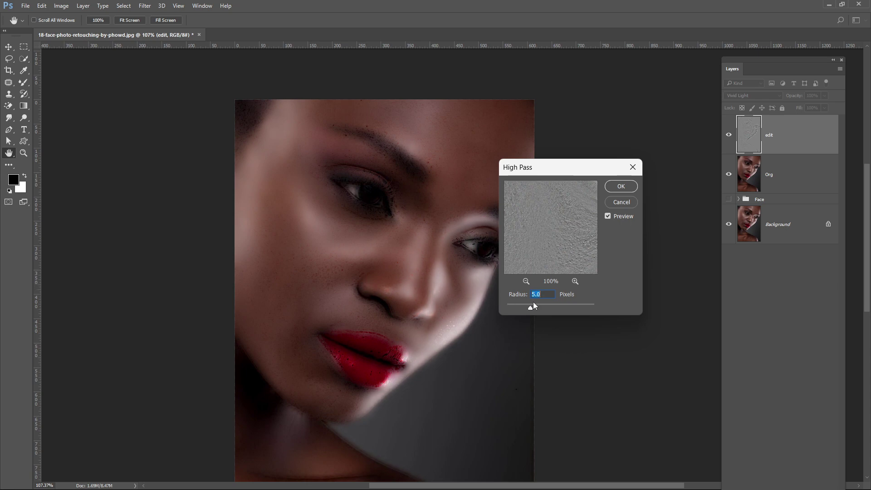
pyautogui.moveTo(530, 307); pyautogui.dragTo(538, 307)
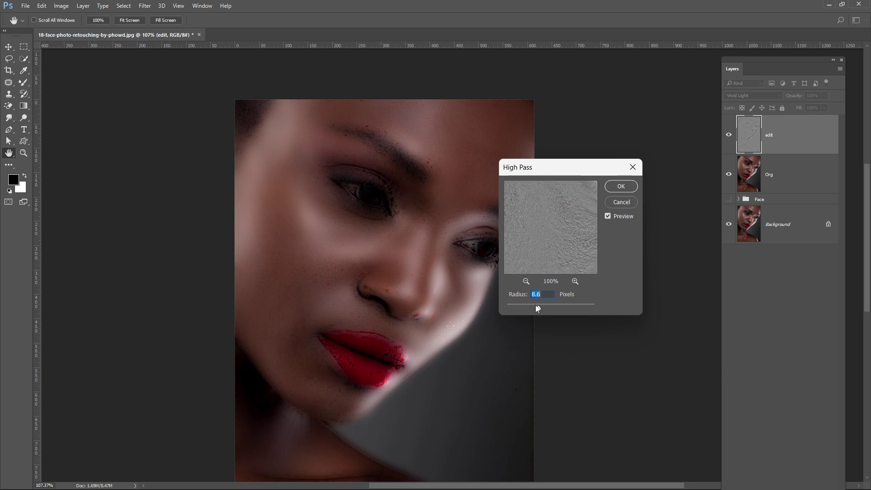
pyautogui.moveTo(535, 307); pyautogui.dragTo(532, 306)
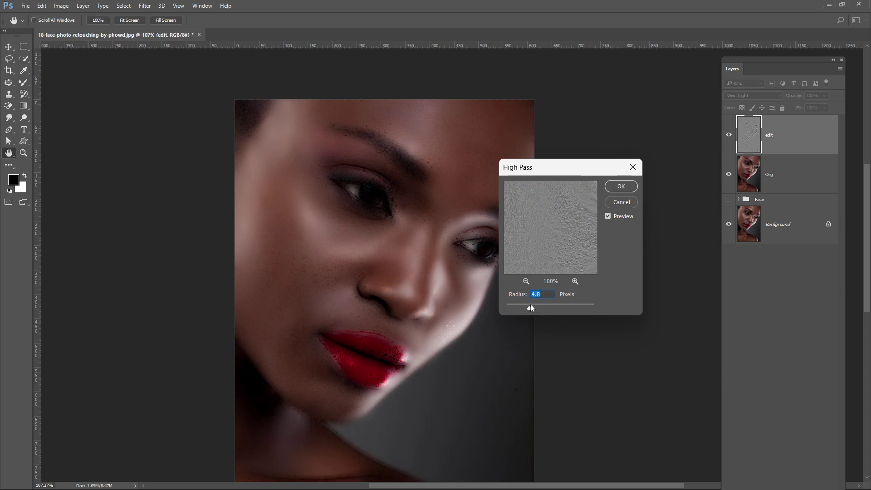
pyautogui.moveTo(530, 308); pyautogui.dragTo(530, 307)
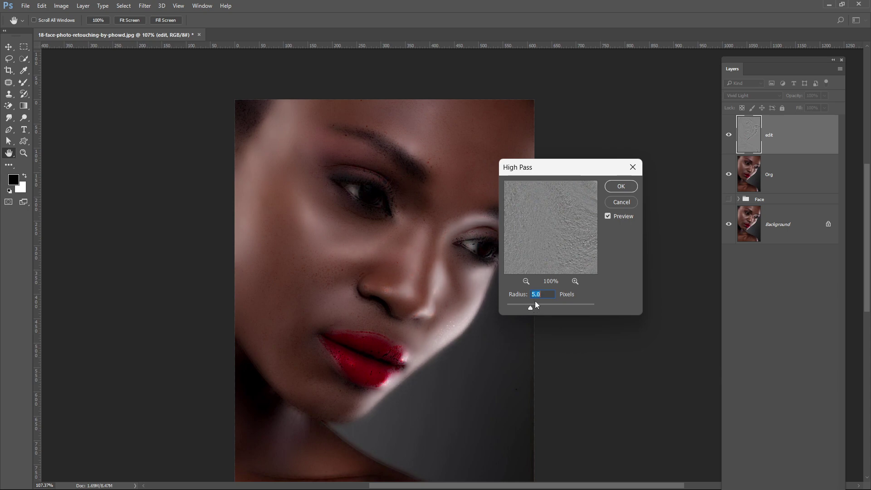
pyautogui.click(618, 189)
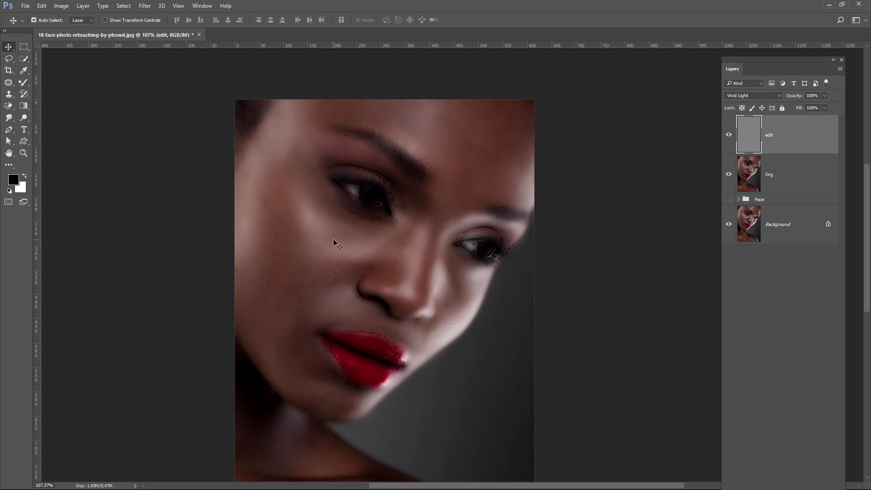
# Apply a Gaussian Blur with a radius of 0.8 pixels to the edit layer after comparing stronger and weaker settings
pyautogui.click(145, 6)
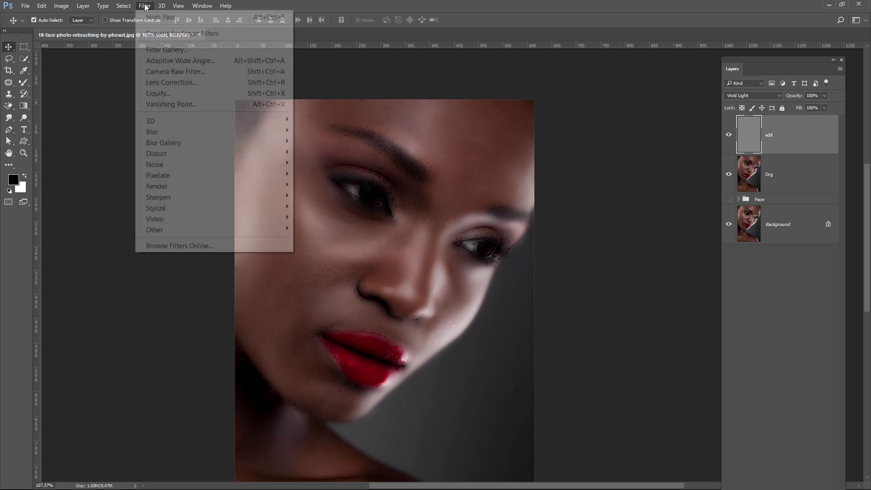
pyautogui.moveTo(227, 132)
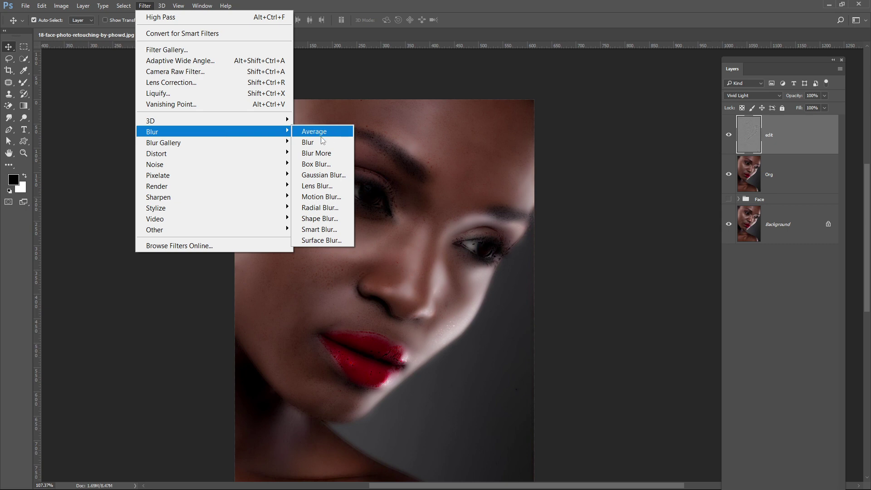
pyautogui.click(335, 176)
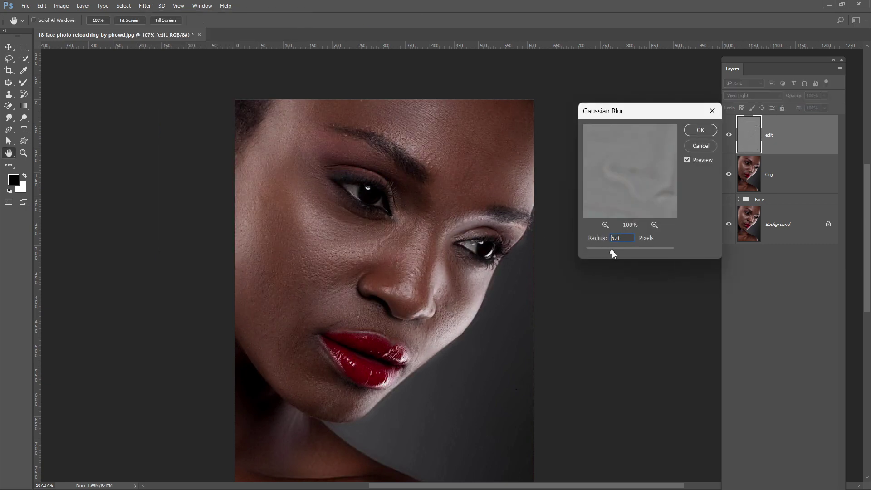
pyautogui.moveTo(610, 252); pyautogui.dragTo(633, 253)
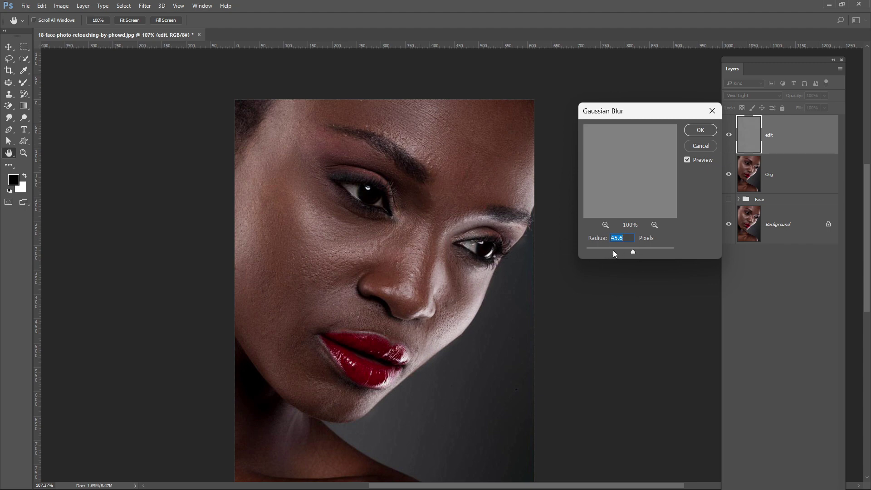
pyautogui.moveTo(613, 249); pyautogui.dragTo(594, 247)
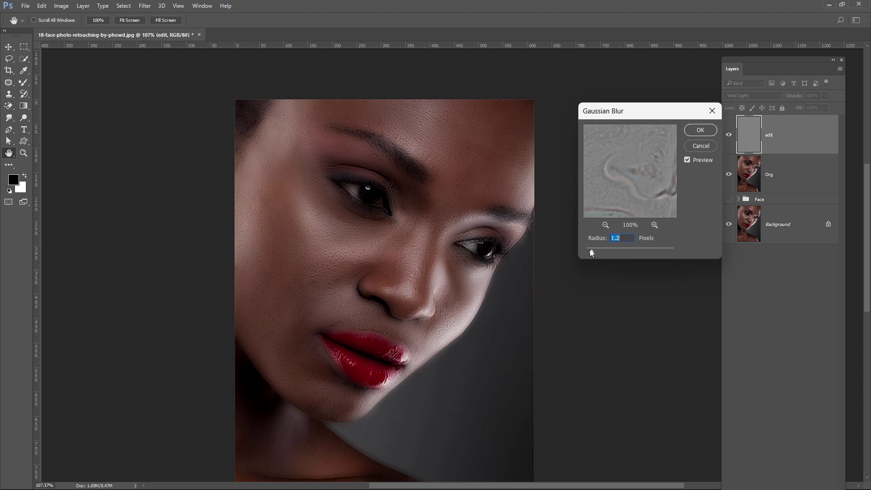
pyautogui.moveTo(590, 253); pyautogui.dragTo(586, 247)
pyautogui.moveTo(590, 249); pyautogui.dragTo(591, 250)
pyautogui.moveTo(589, 248); pyautogui.dragTo(592, 247)
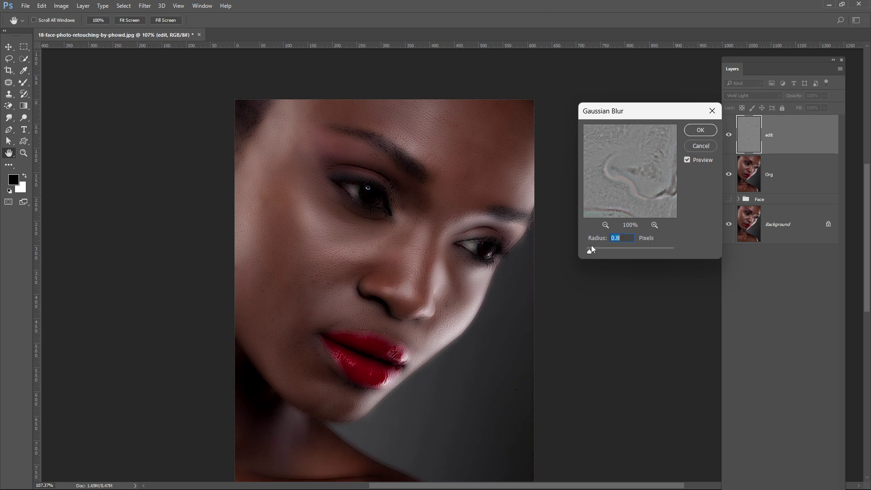
pyautogui.click(705, 132)
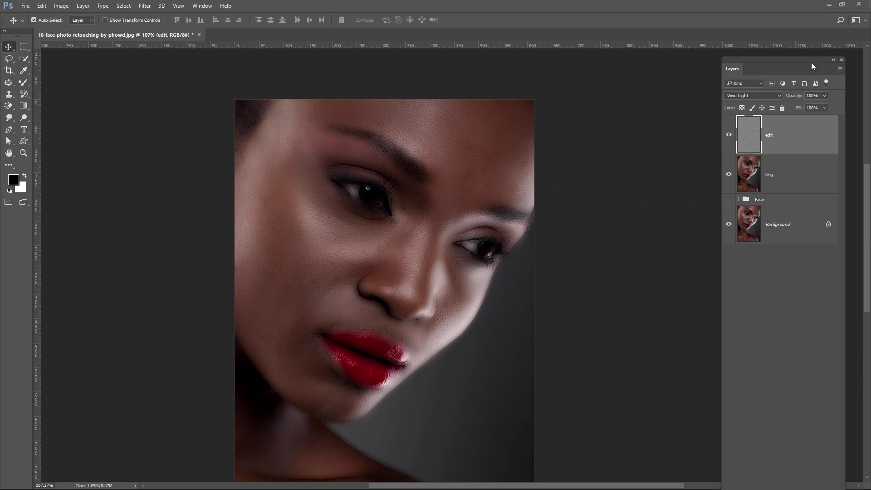
# Shorten the Layers panel, then add a layer mask to the edit layer and invert it to black
pyautogui.moveTo(811, 62); pyautogui.dragTo(670, 7)
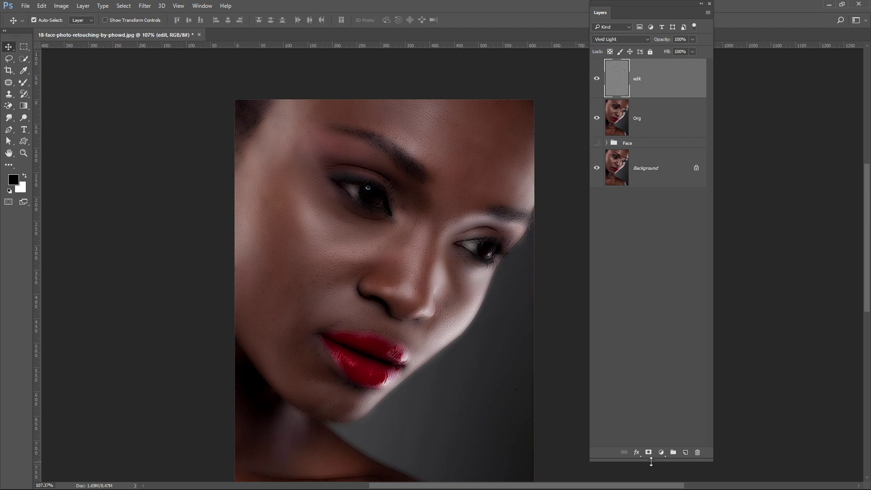
pyautogui.moveTo(652, 460); pyautogui.dragTo(655, 296)
pyautogui.moveTo(676, 11); pyautogui.dragTo(789, 80)
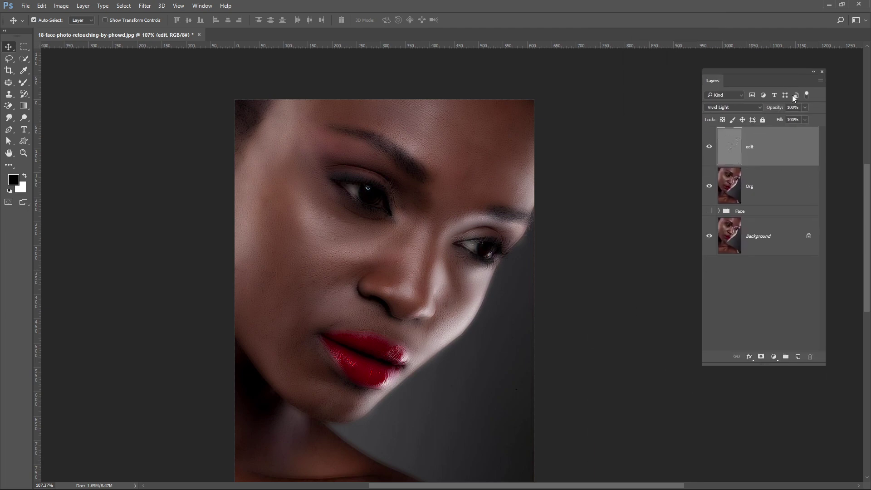
pyautogui.click(760, 358)
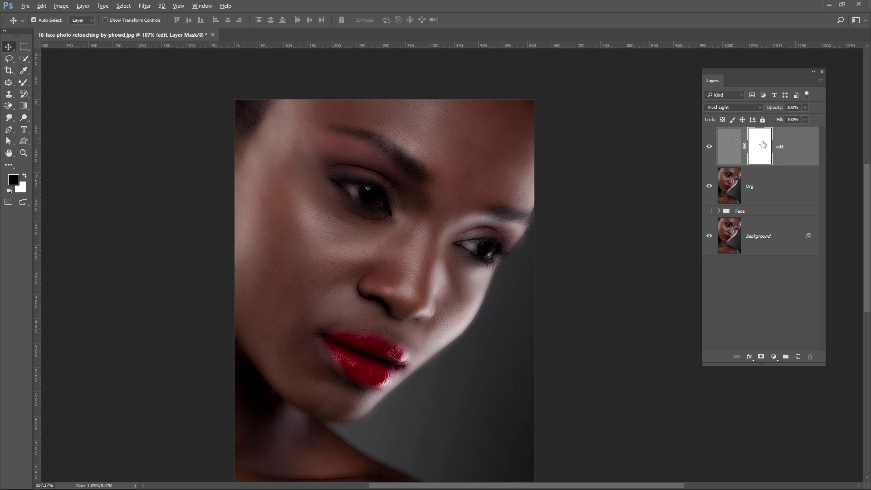
pyautogui.hotkey('ctrl', 'i')
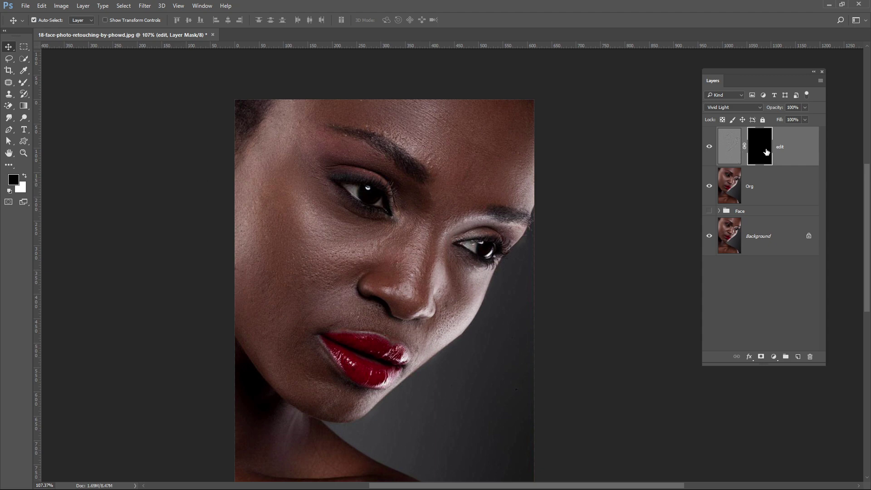
# Switch to the Brush tool, reduce the brush size to 175 pixels and make white the foreground color
pyautogui.click(27, 86)
pyautogui.click(61, 85)
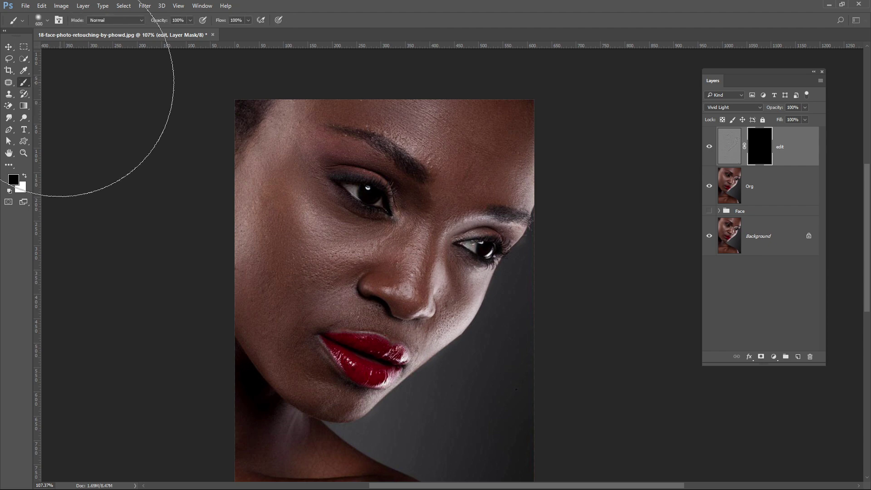
pyautogui.press('[')
pyautogui.press('[')
pyautogui.press('[')
pyautogui.press('[')
pyautogui.press('[')
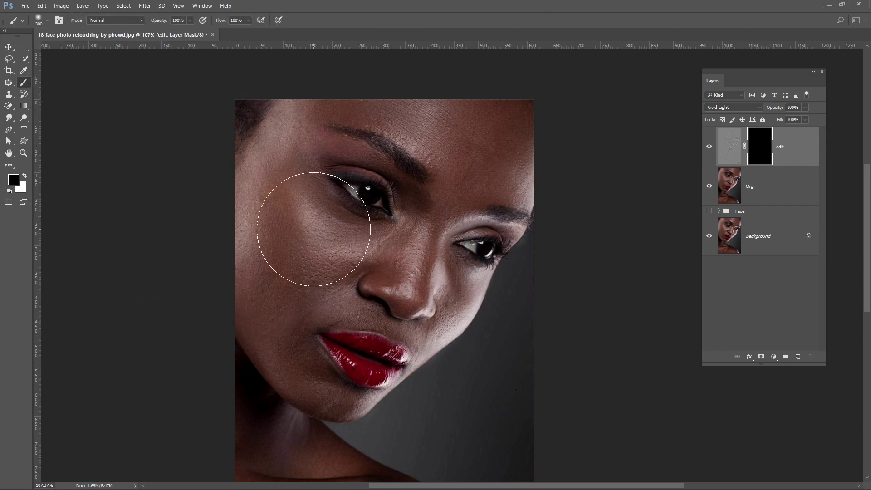
pyautogui.click(48, 20)
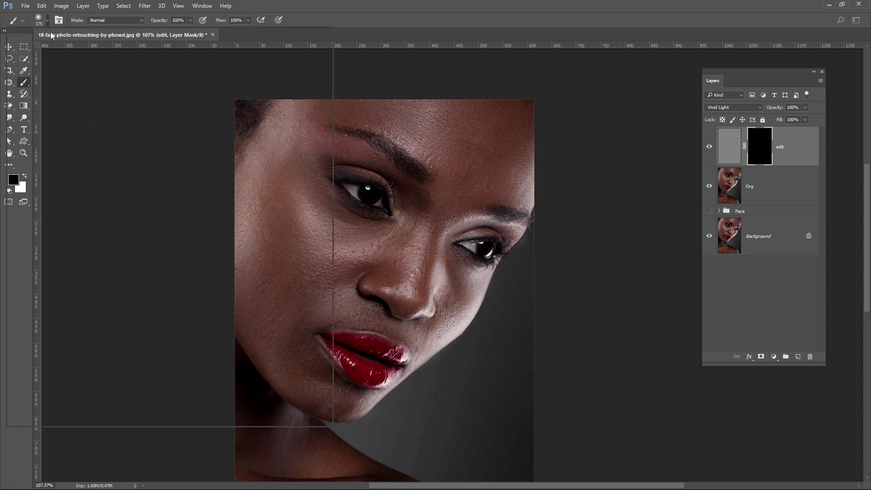
pyautogui.press('Escape')
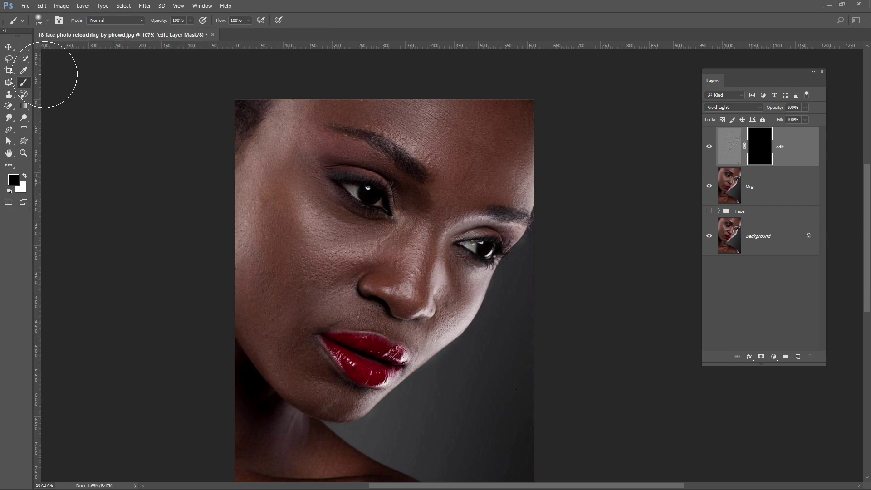
pyautogui.click(25, 177)
pyautogui.press('x')
pyautogui.press('x')
# Paint white on the edit layer's mask over the cheeks, jaw and nose with a 100-pixel brush
pyautogui.scroll(2, 288, 239)
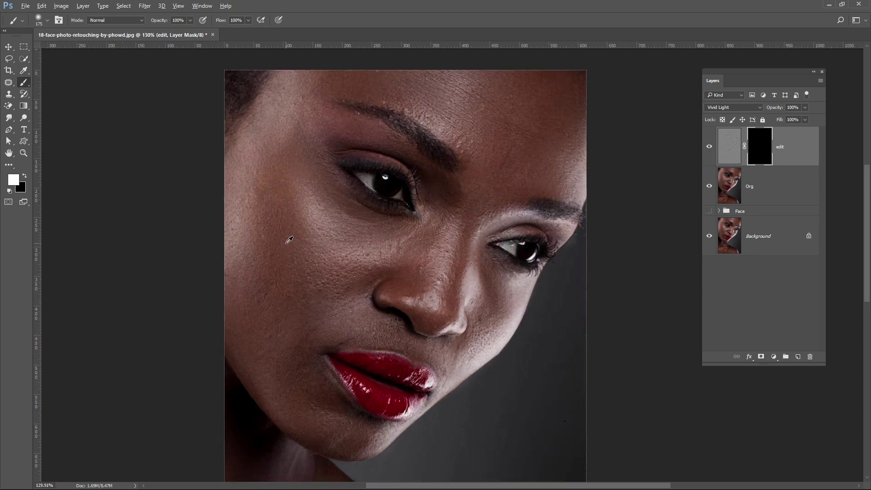
pyautogui.scroll(1, 289, 240)
pyautogui.scroll(1, 288, 240)
pyautogui.scroll(1, 295, 240)
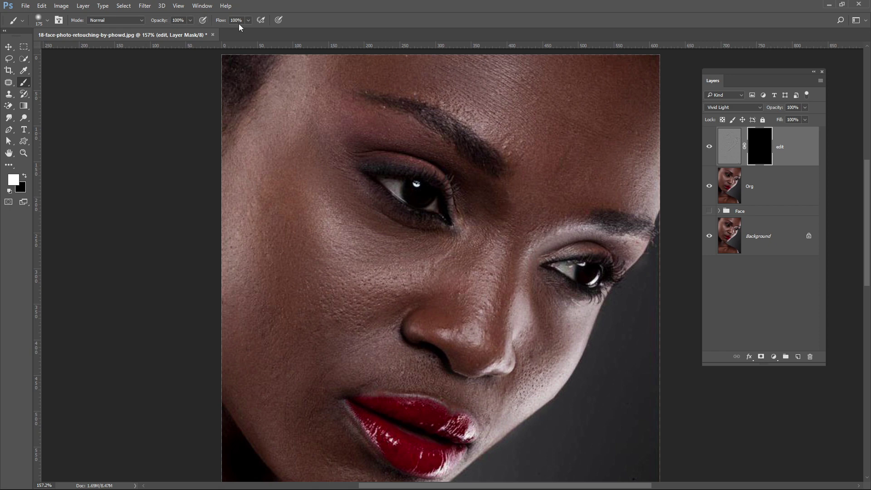
pyautogui.press('[')
pyautogui.press('[')
pyautogui.press('[')
pyautogui.moveTo(251, 358)
pyautogui.mouseDown()
pyautogui.moveTo(280, 389)
pyautogui.moveTo(272, 265)
pyautogui.mouseUp()
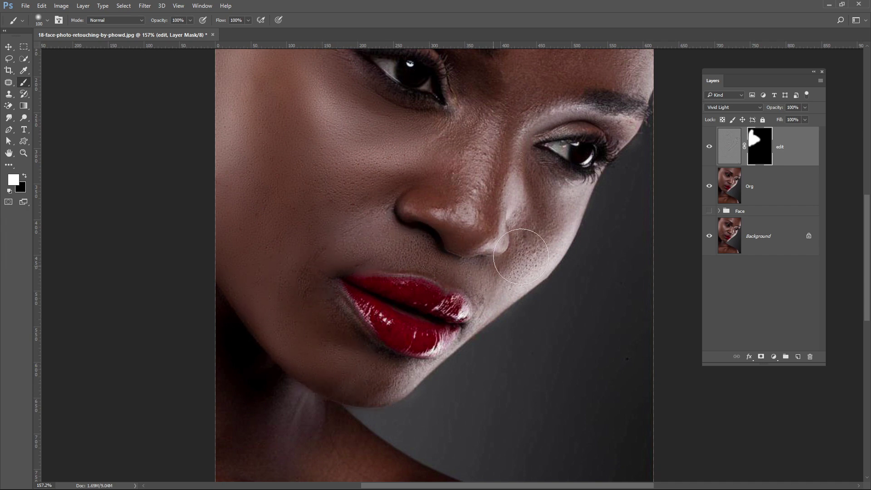
pyautogui.moveTo(465, 192)
pyautogui.mouseDown()
pyautogui.moveTo(468, 228)
pyautogui.moveTo(448, 285)
pyautogui.mouseUp()
# Reveal the smoothing on the temple, forehead and skin around the eyebrows by painting the mask with an 80-pixel brush
pyautogui.press('[')
pyautogui.press('[')
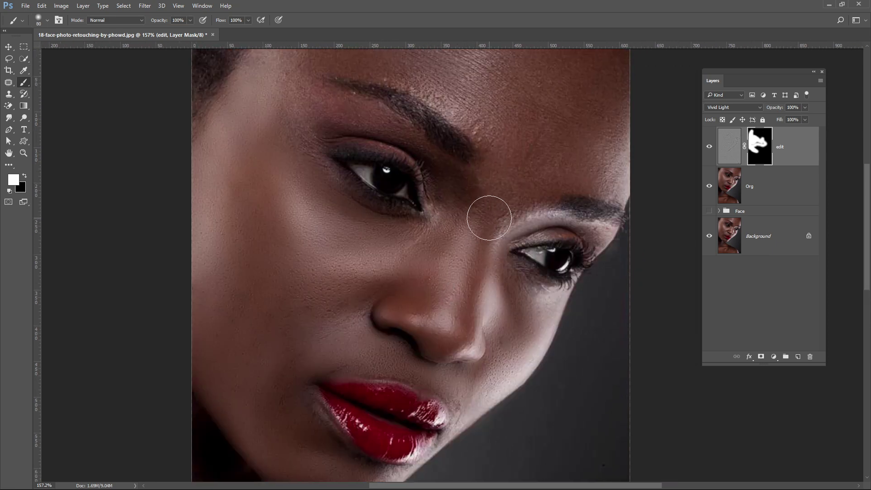
pyautogui.moveTo(372, 127)
pyautogui.mouseDown()
pyautogui.moveTo(292, 105)
pyautogui.moveTo(311, 190)
pyautogui.mouseUp()
pyautogui.moveTo(308, 151); pyautogui.dragTo(240, 381)
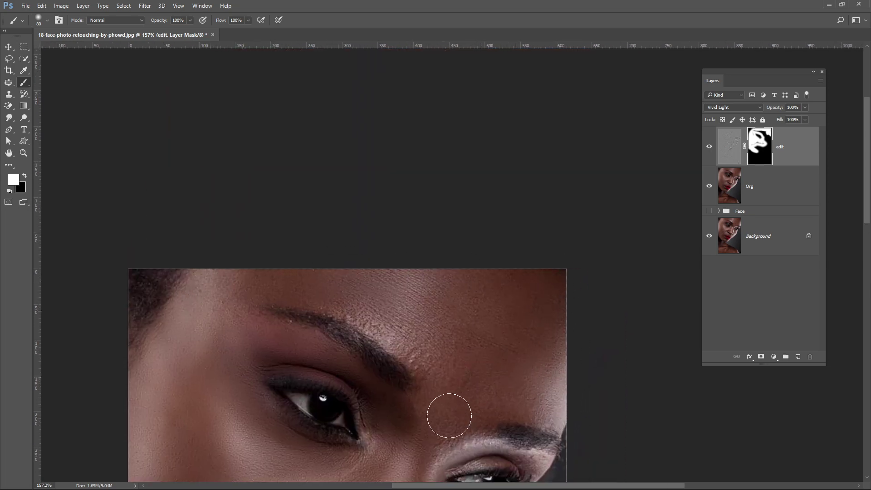
pyautogui.moveTo(313, 293)
pyautogui.mouseDown()
pyautogui.moveTo(223, 290)
pyautogui.moveTo(217, 301)
pyautogui.mouseUp()
pyautogui.moveTo(461, 418); pyautogui.dragTo(444, 315)
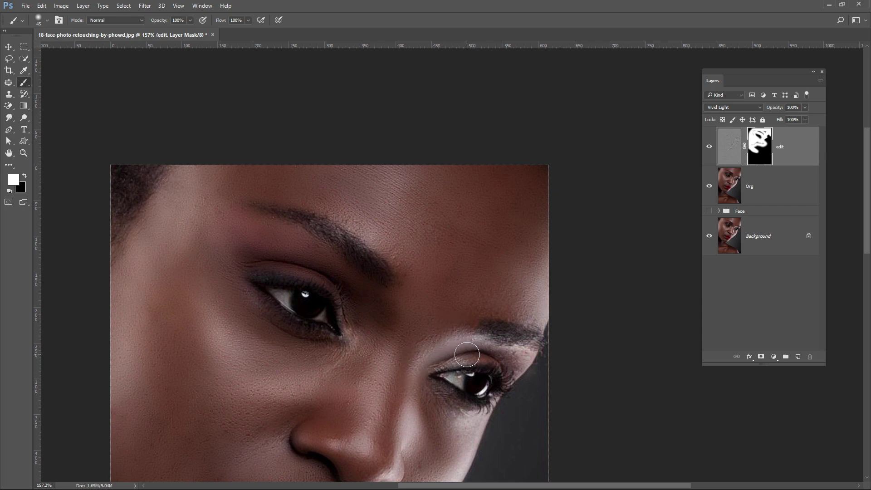
# Paint the mask with a 45-pixel brush around the eyes, beside the nose and lips, and over the chin
pyautogui.press('[')
pyautogui.press('[')
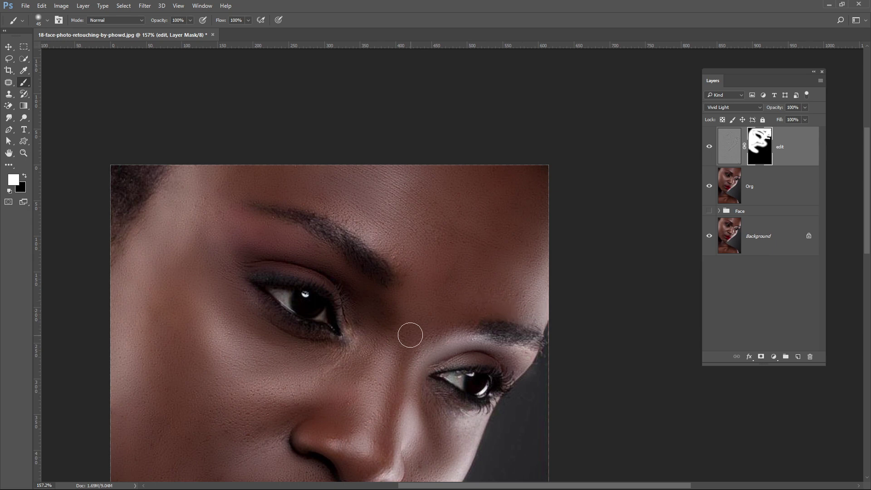
pyautogui.moveTo(405, 316); pyautogui.dragTo(418, 221)
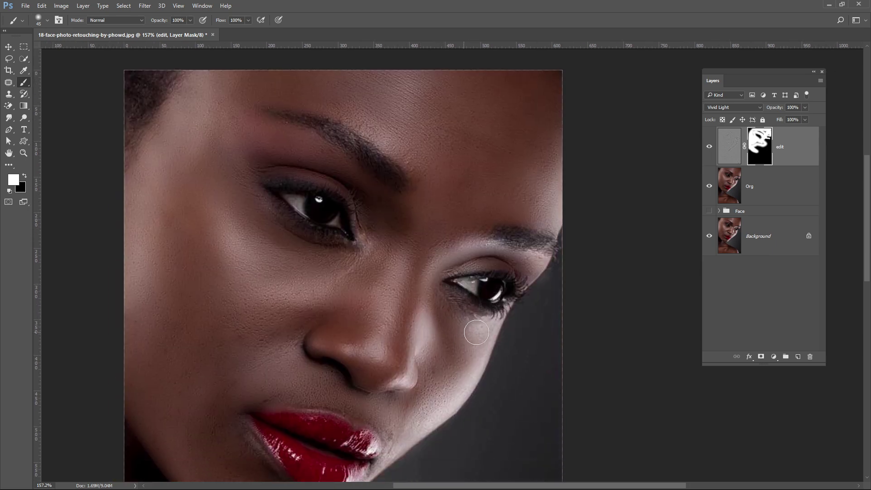
pyautogui.moveTo(422, 389); pyautogui.dragTo(455, 300)
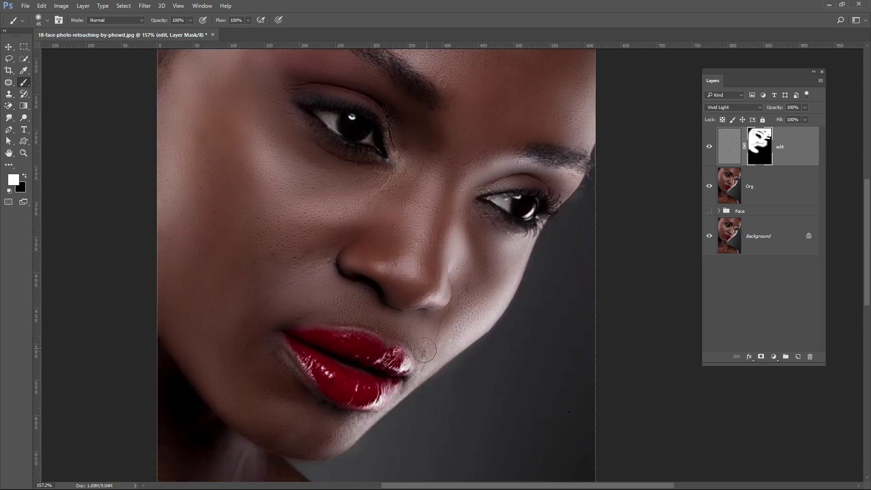
pyautogui.moveTo(275, 401); pyautogui.dragTo(281, 339)
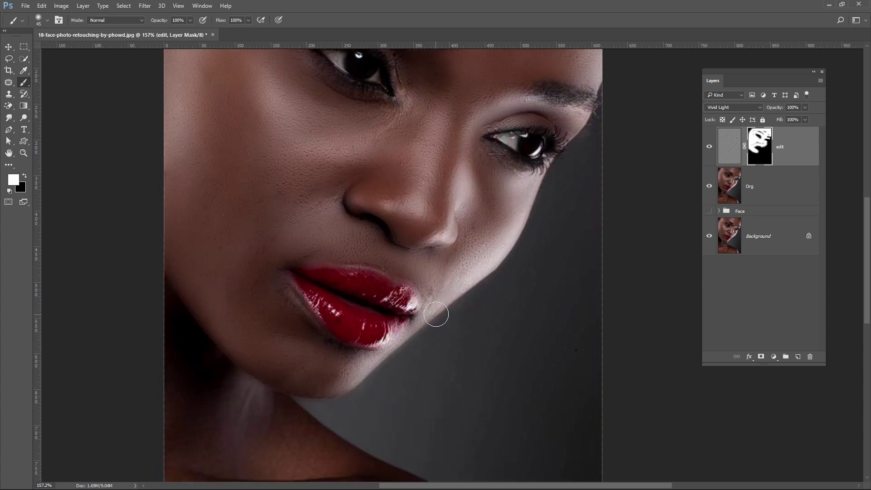
pyautogui.moveTo(369, 369); pyautogui.dragTo(392, 287)
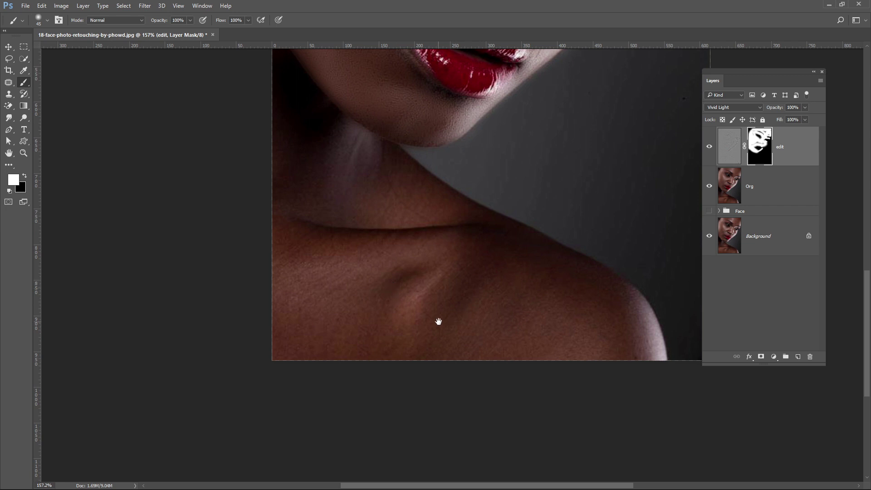
# Enlarge the brush to 70 pixels and paint the mask white over the neck, collarbone and shoulder skin
pyautogui.moveTo(438, 321); pyautogui.dragTo(442, 336)
pyautogui.press(']')
pyautogui.press(']')
pyautogui.press(']')
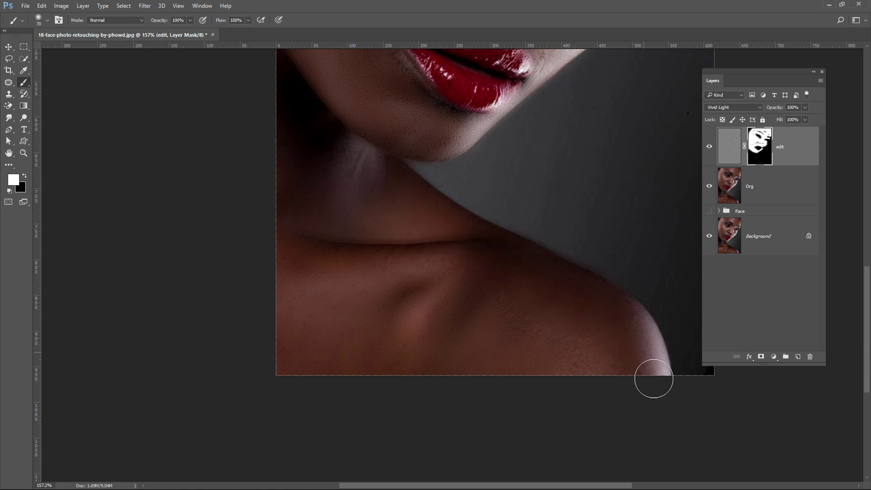
pyautogui.moveTo(347, 302); pyautogui.dragTo(404, 313)
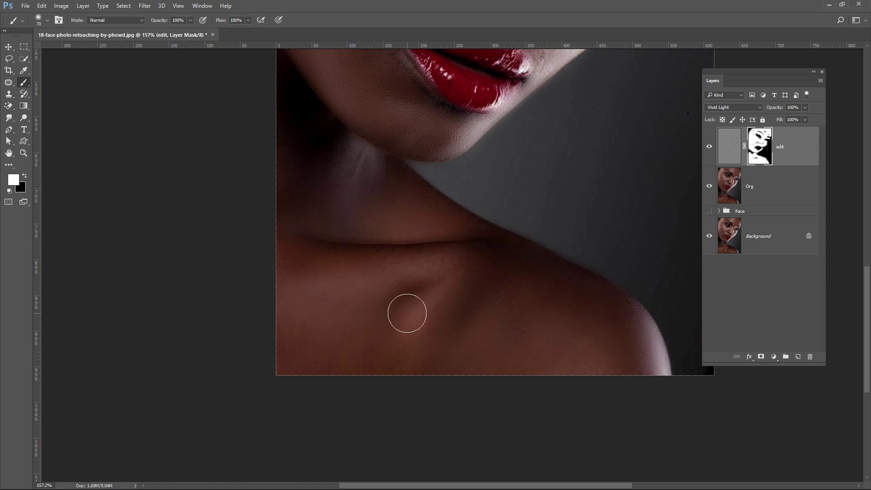
pyautogui.moveTo(438, 339); pyautogui.dragTo(452, 379)
pyautogui.moveTo(355, 240)
pyautogui.mouseDown()
pyautogui.moveTo(297, 189)
pyautogui.moveTo(335, 179)
pyautogui.moveTo(399, 205)
pyautogui.moveTo(356, 384)
pyautogui.mouseUp()
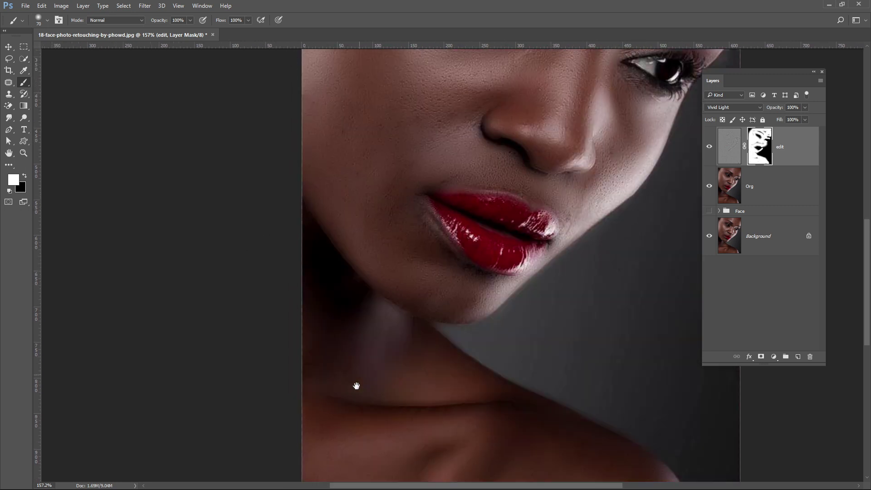
# Check the smoothed skin from the neck up to the forehead, and fit the whole portrait in view
pyautogui.moveTo(416, 232); pyautogui.dragTo(386, 360)
pyautogui.scroll(-3, 451, 248)
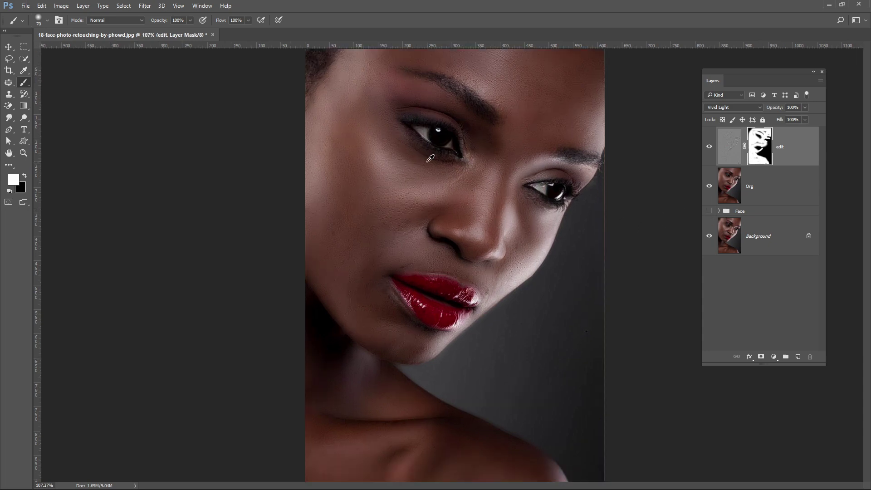
pyautogui.scroll(3, 407, 219)
pyautogui.moveTo(454, 213); pyautogui.dragTo(454, 257)
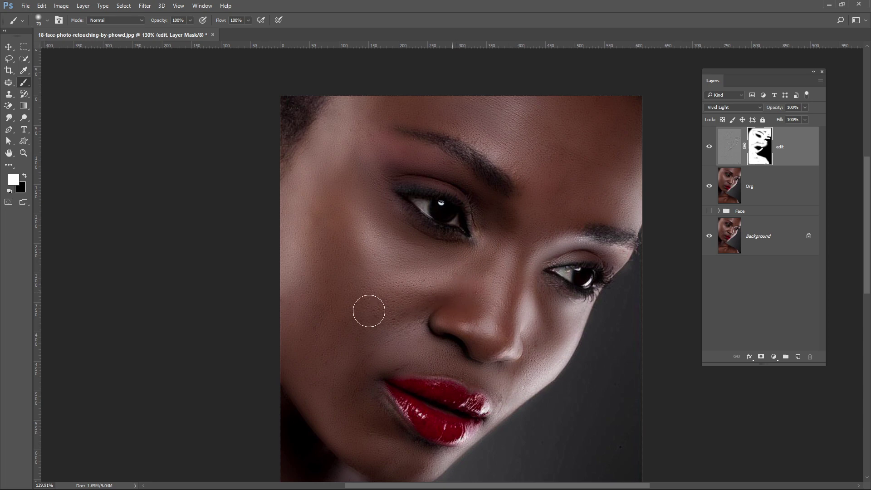
pyautogui.moveTo(347, 264); pyautogui.dragTo(324, 373)
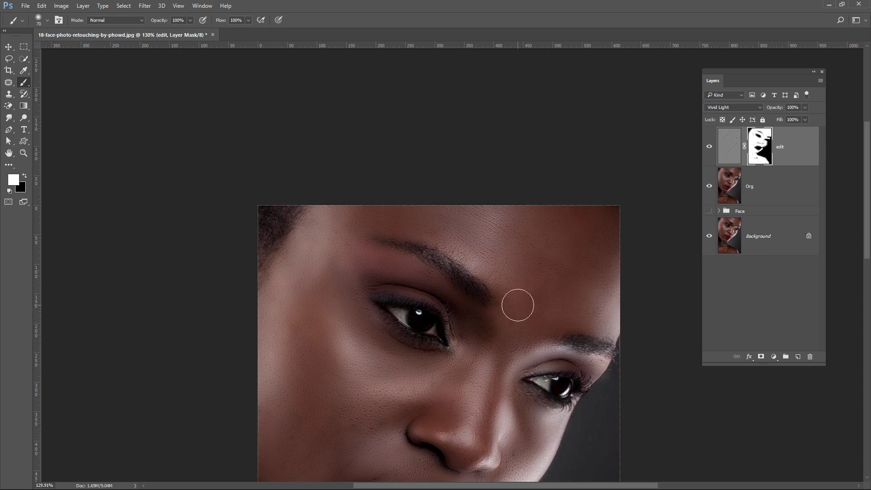
pyautogui.hotkey('ctrl', '0')
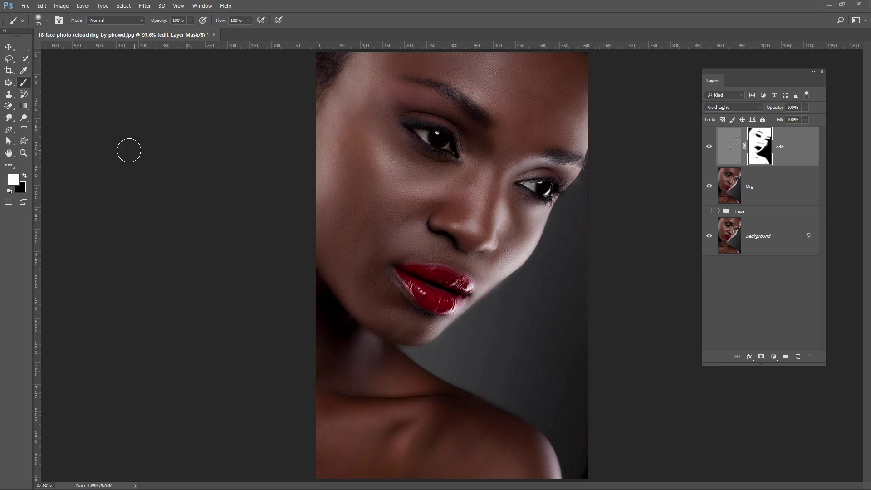
pyautogui.click(83, 6)
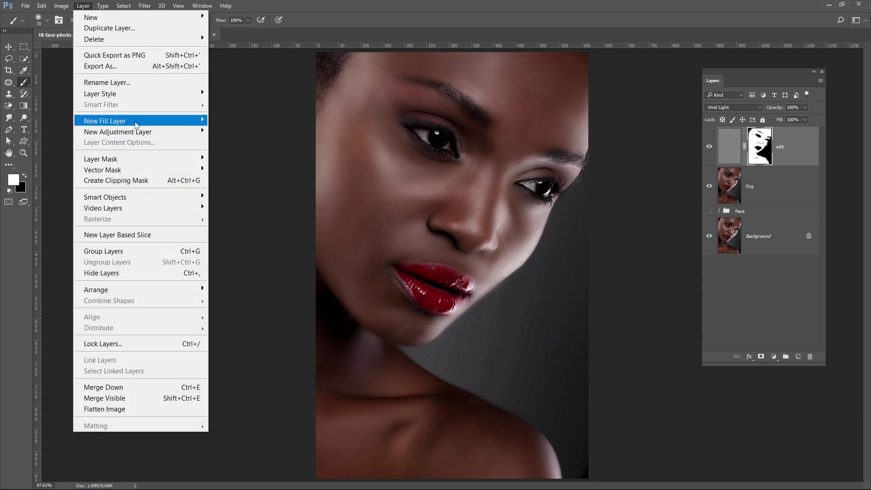
pyautogui.moveTo(57, 7)
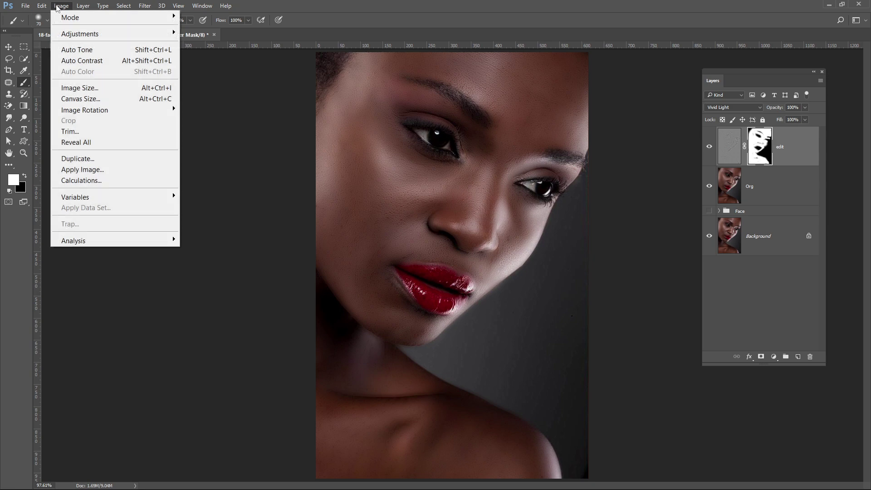
pyautogui.moveTo(68, 37)
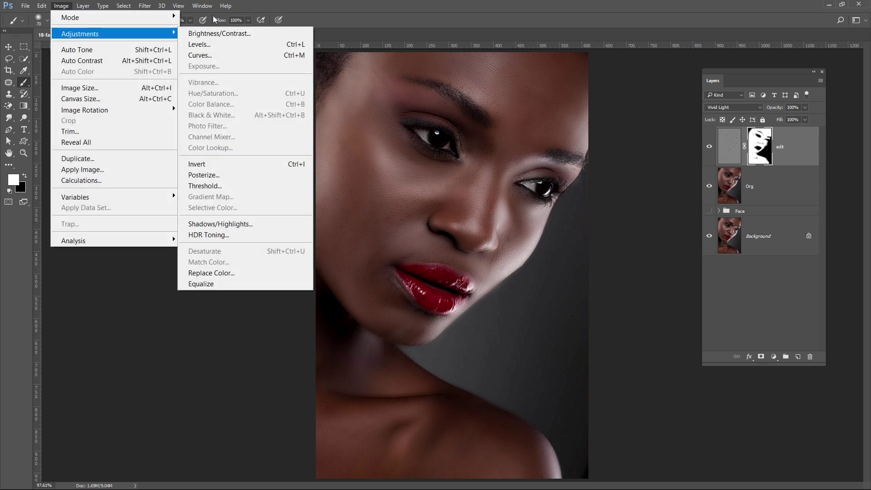
pyautogui.moveTo(202, 6)
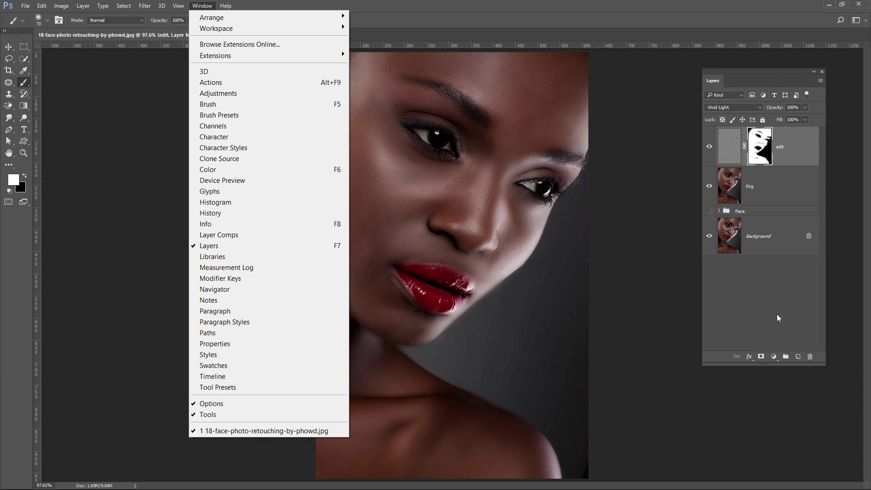
pyautogui.click(773, 356)
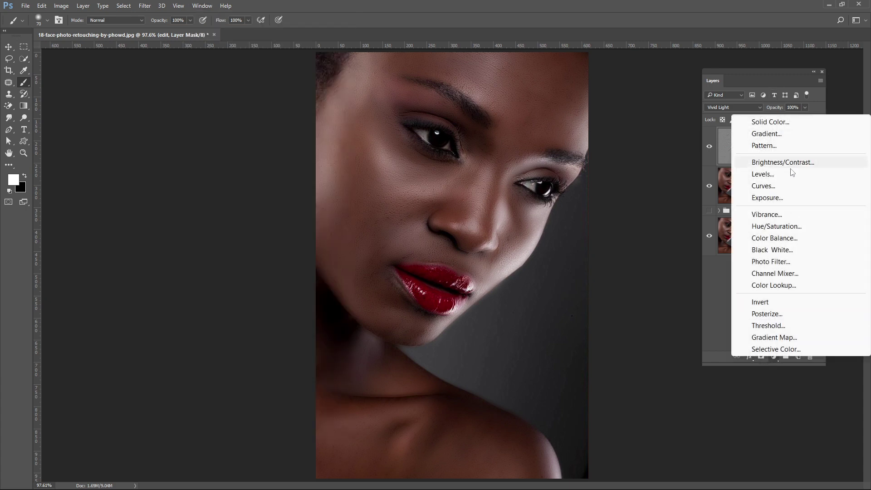
pyautogui.click(782, 74)
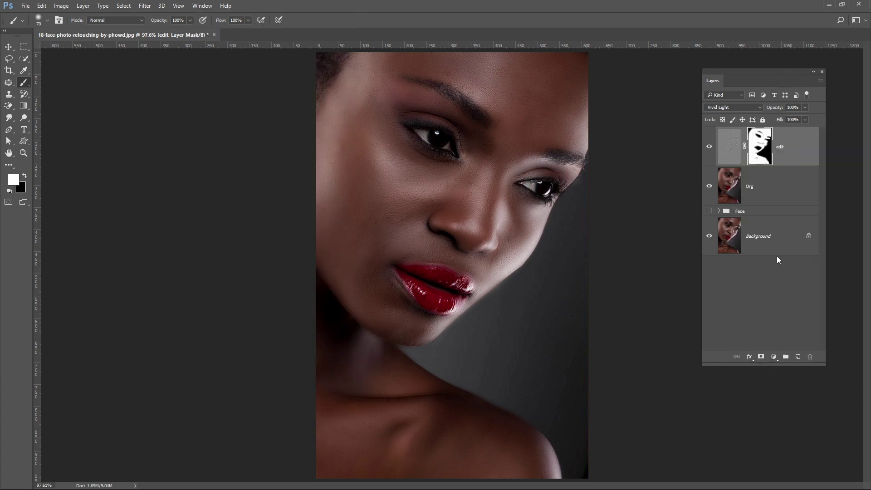
# Show the Adjustments palette and place it clear of the layer list
pyautogui.click(202, 5)
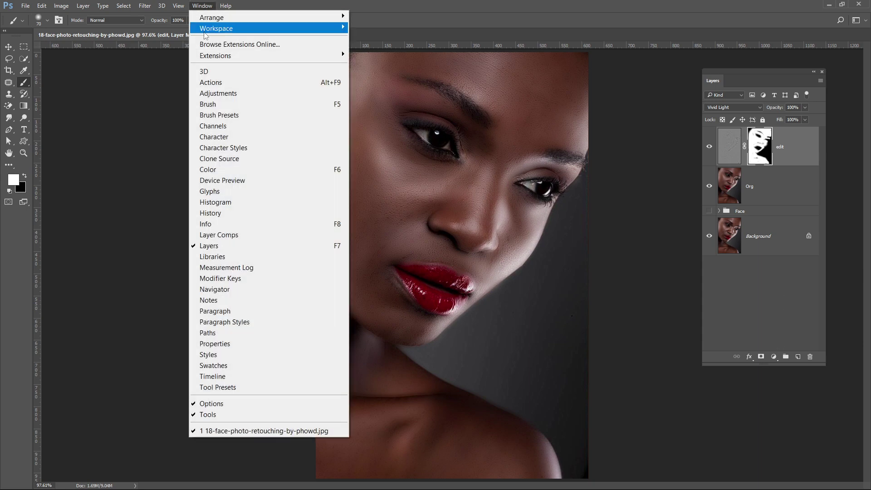
pyautogui.click(211, 93)
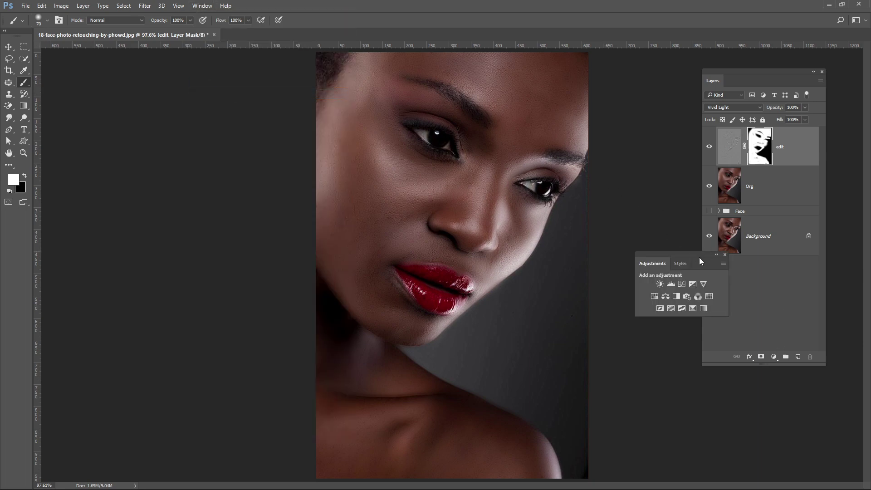
pyautogui.moveTo(698, 257); pyautogui.dragTo(650, 156)
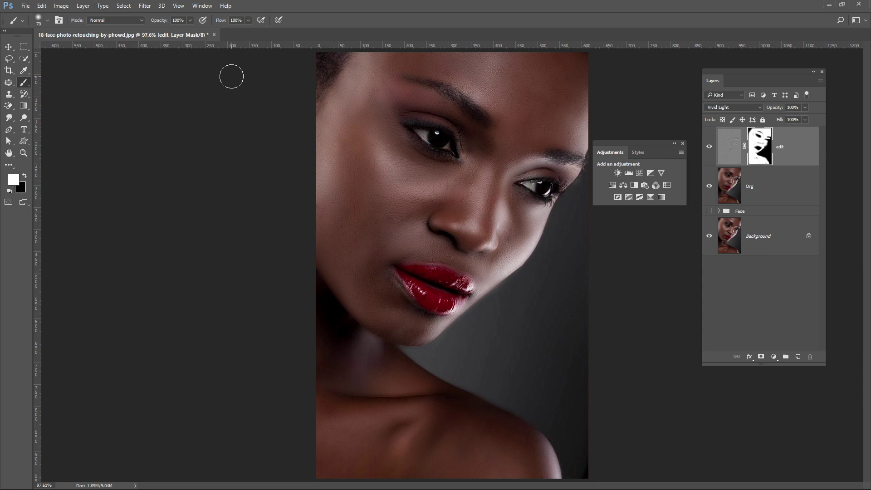
# Add a Levels adjustment layer with shadow input 11 and midtones 0.84, and slightly lower the white input point
pyautogui.click(629, 173)
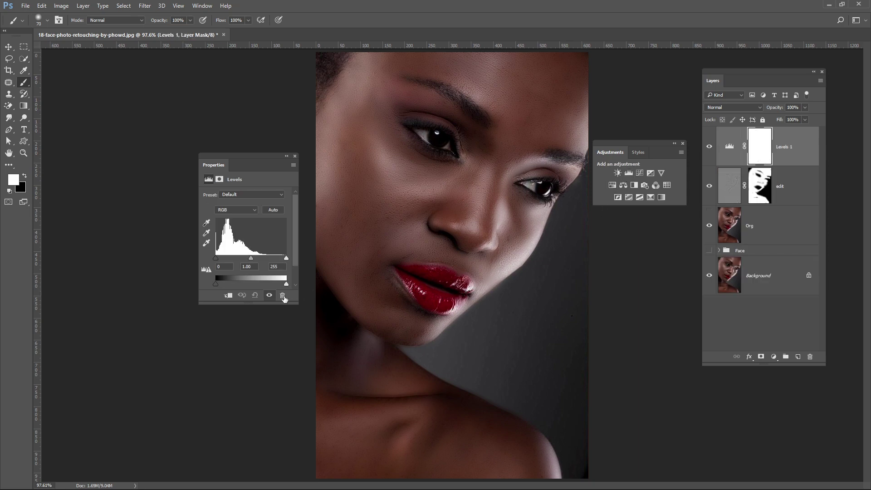
pyautogui.moveTo(250, 258); pyautogui.dragTo(220, 260)
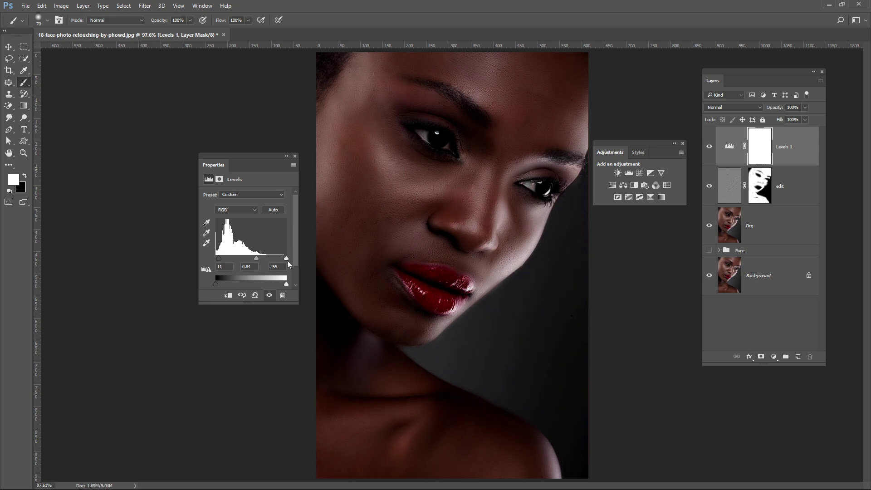
pyautogui.moveTo(286, 258); pyautogui.dragTo(282, 261)
# Add a Curves adjustment layer with an upper anchor point and slightly lifted midtones, plus a Vibrance adjustment layer with increased vibrance
pyautogui.click(639, 174)
pyautogui.click(252, 249)
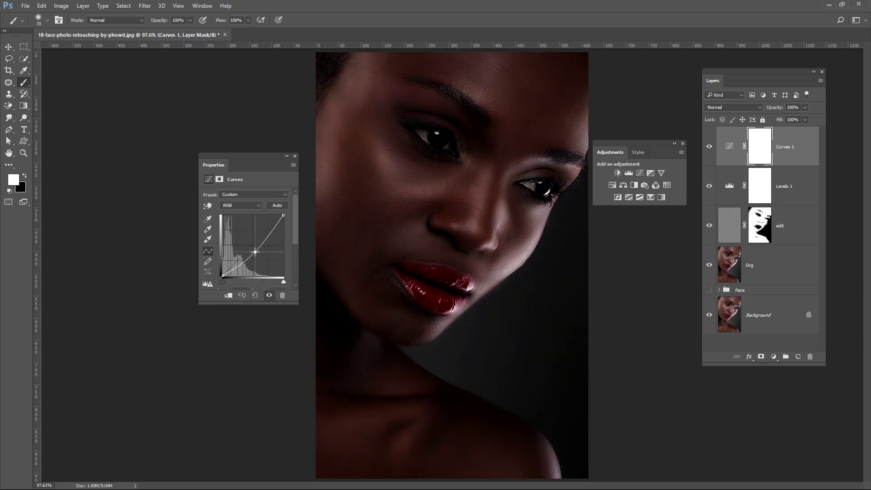
pyautogui.moveTo(267, 234); pyautogui.dragTo(251, 249)
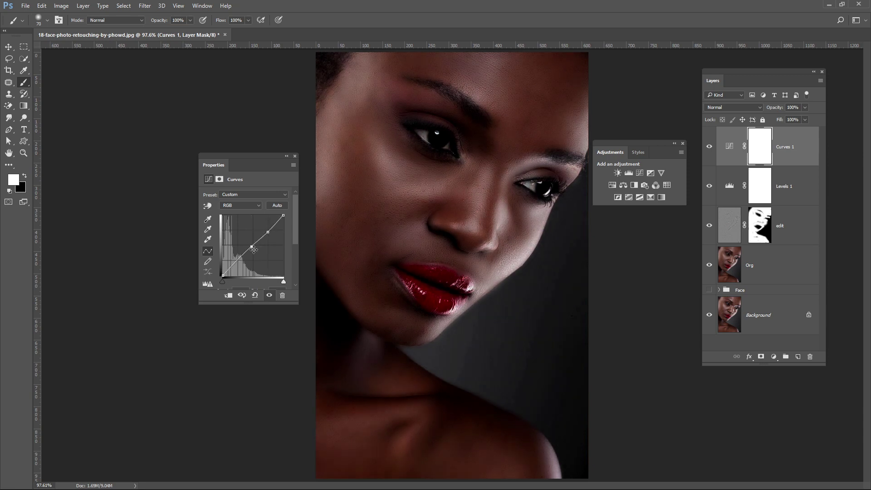
pyautogui.click(661, 172)
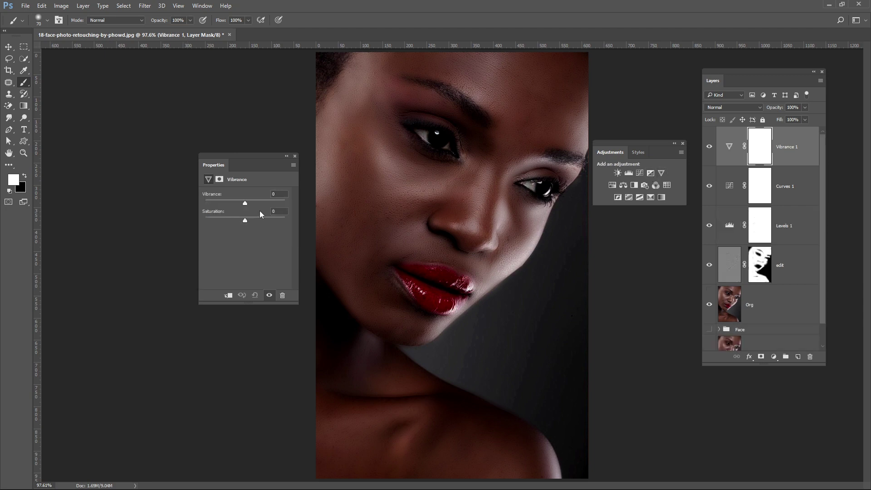
pyautogui.moveTo(245, 202); pyautogui.dragTo(257, 202)
# Add a Color Lookup adjustment layer using the 2Strip.look 3DLUT file
pyautogui.click(665, 186)
pyautogui.click(265, 195)
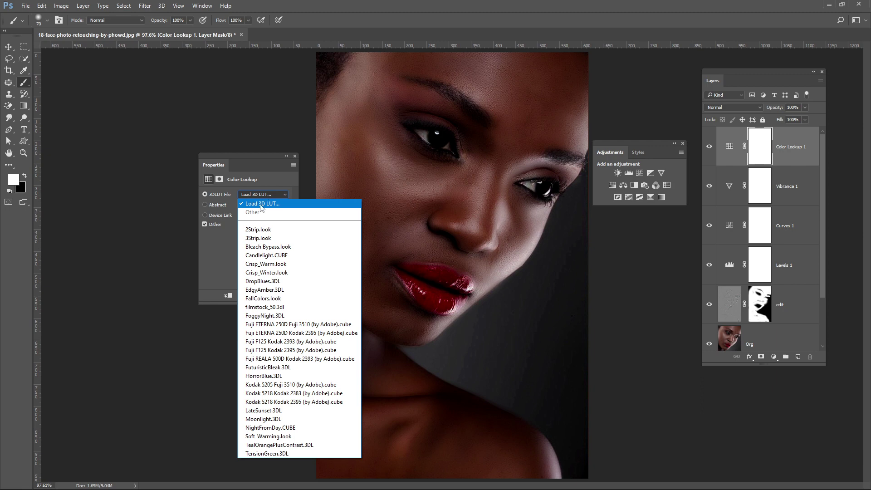
pyautogui.click(262, 227)
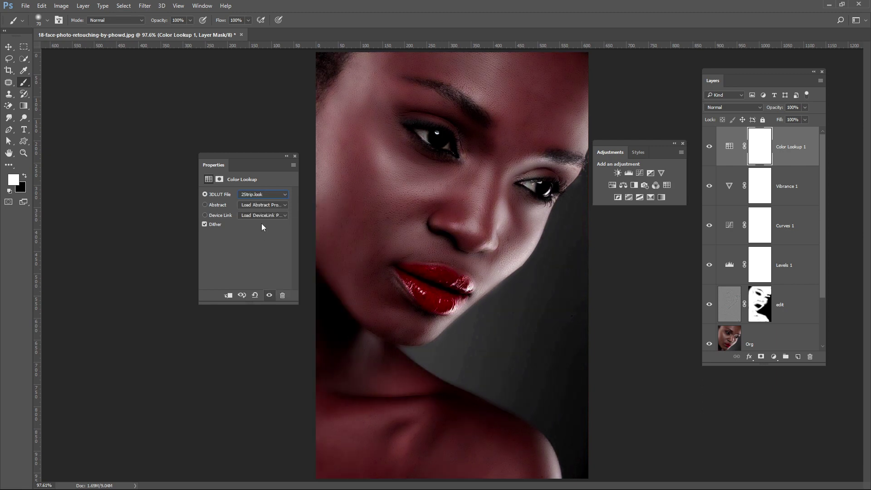
# Step through the 3DLUT presets one by one down to LateSunset.3DL to compare their color looks on the portrait
pyautogui.press('Down')
pyautogui.press('Down')
pyautogui.press('Down')
pyautogui.press('Down')
pyautogui.press('Down')
pyautogui.press('Down')
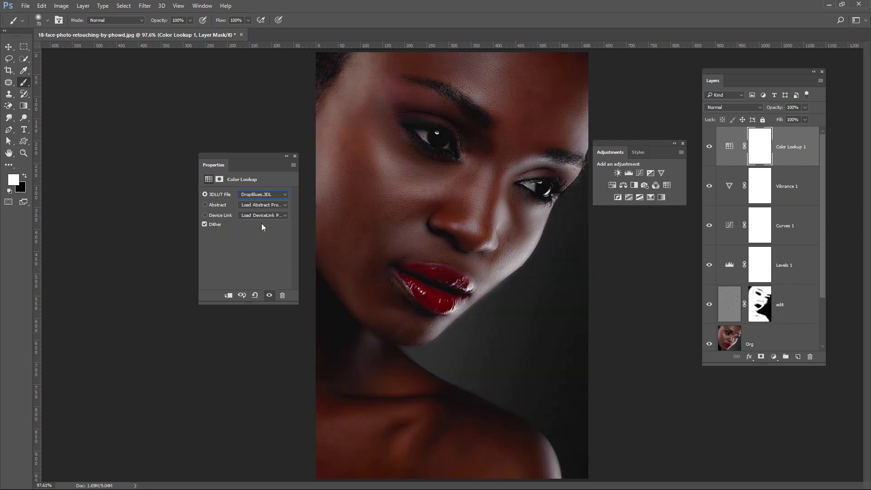
pyautogui.press('Down')
pyautogui.press('Down')
pyautogui.press('Down')
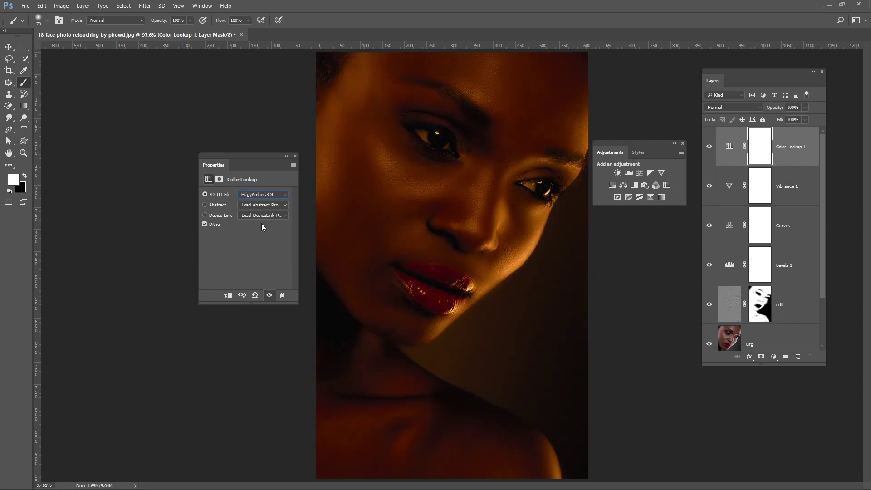
pyautogui.press('Down')
pyautogui.press('Down')
pyautogui.press('Down')
pyautogui.press('Down')
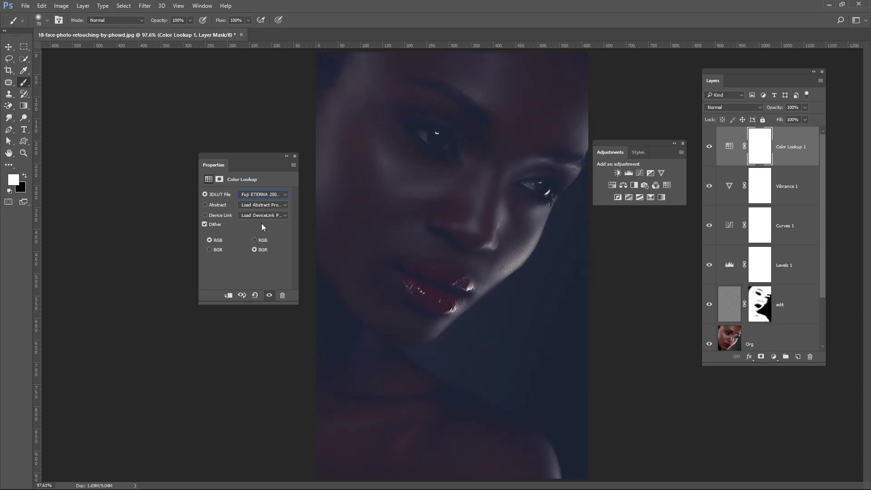
pyautogui.press('Down')
pyautogui.press('Down')
pyautogui.press('Down')
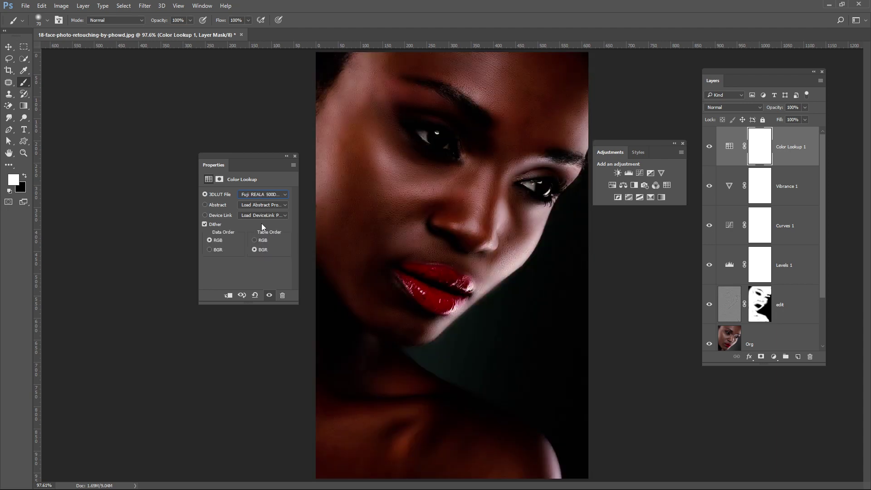
pyautogui.press('Down')
pyautogui.press('Down')
pyautogui.press('Down')
pyautogui.press('Down')
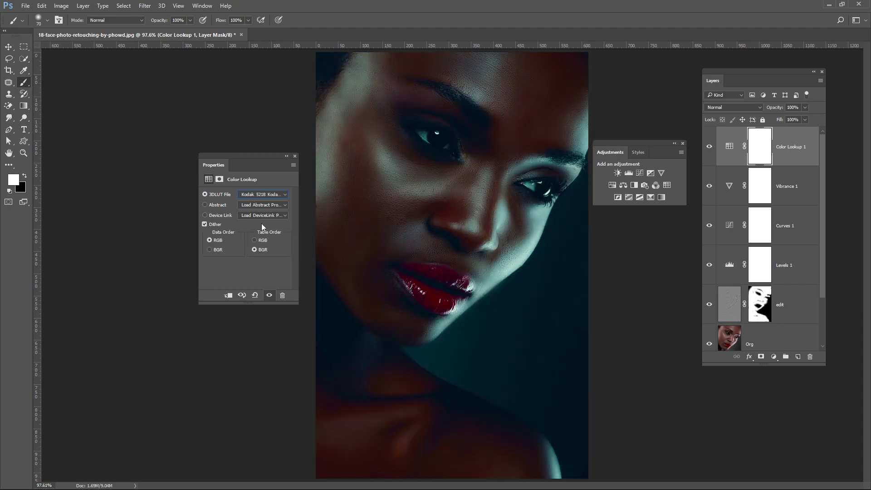
# Apply the DropBlues.3DL lookup to the Color Lookup layer and close the Properties and Adjustments palettes
pyautogui.click(265, 194)
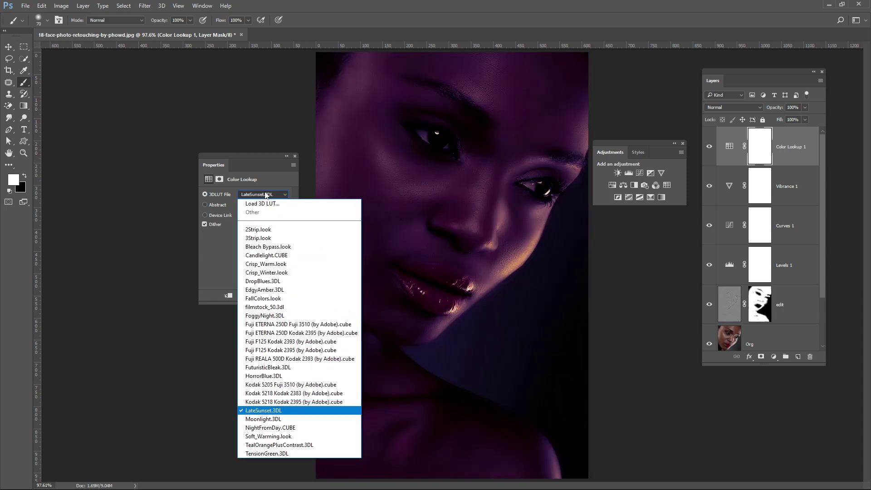
pyautogui.click(262, 282)
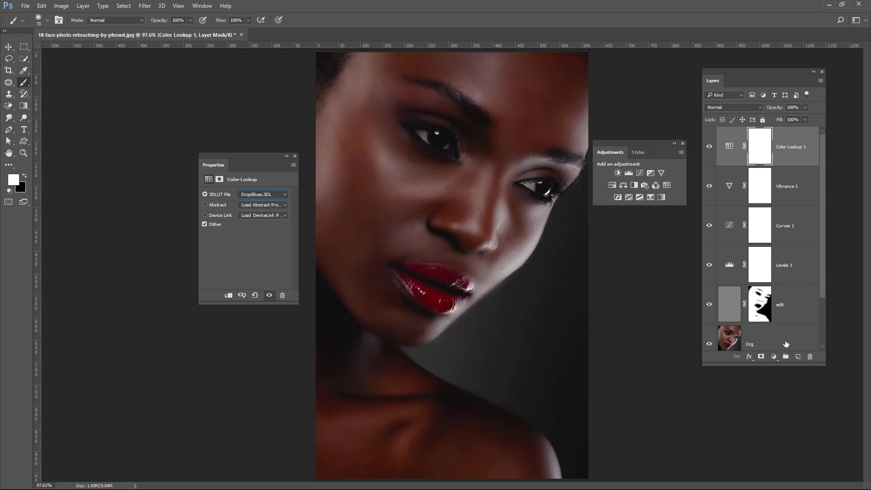
pyautogui.click(294, 157)
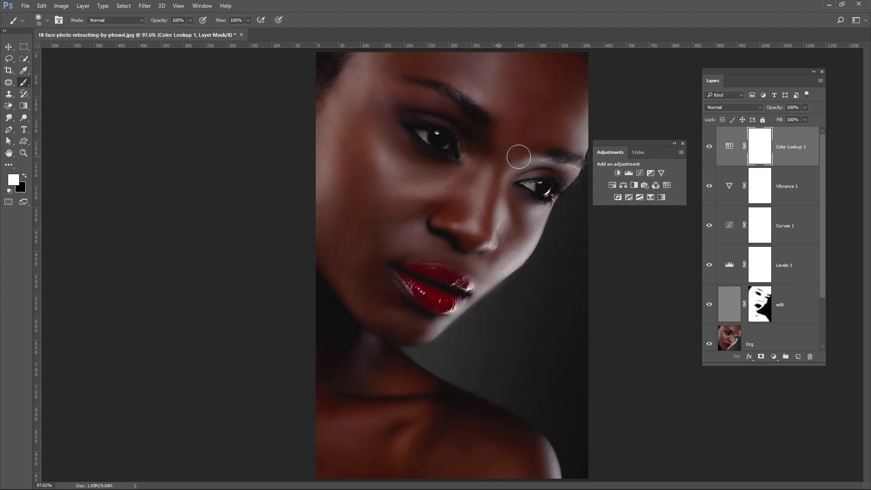
pyautogui.click(682, 144)
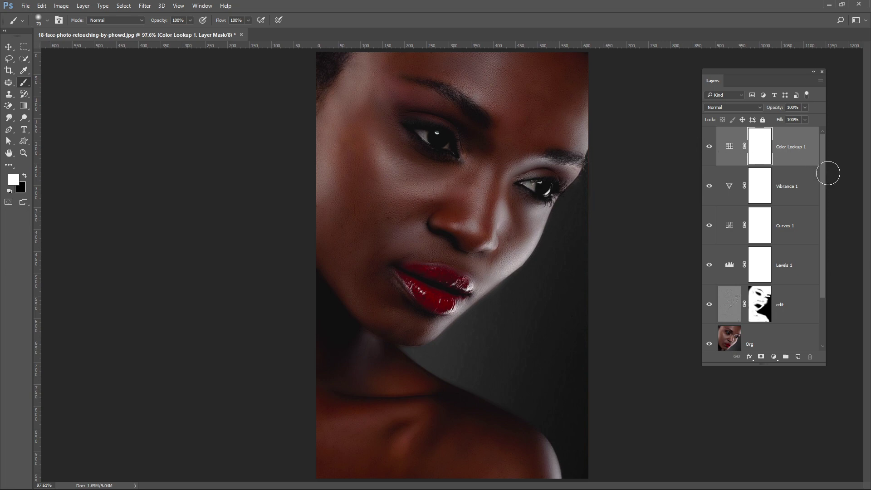
# Duplicate the Background layer and rename the copy Before
pyautogui.moveTo(823, 177); pyautogui.dragTo(823, 272)
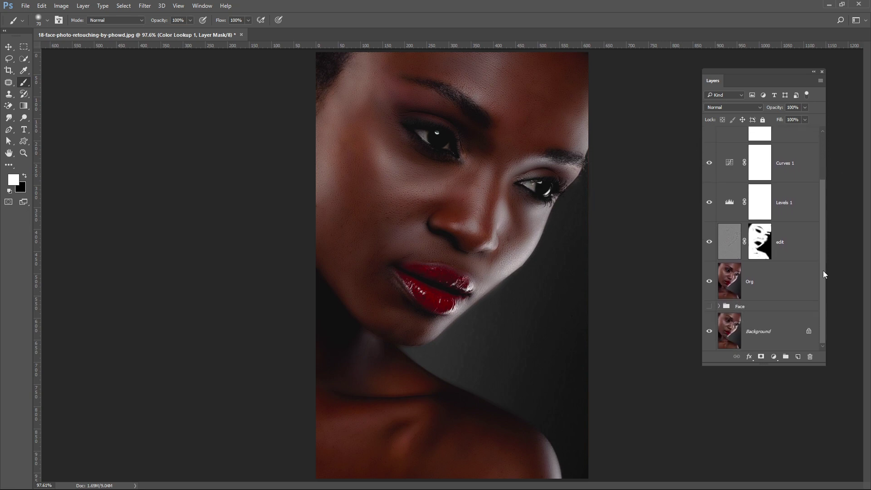
pyautogui.click(773, 334)
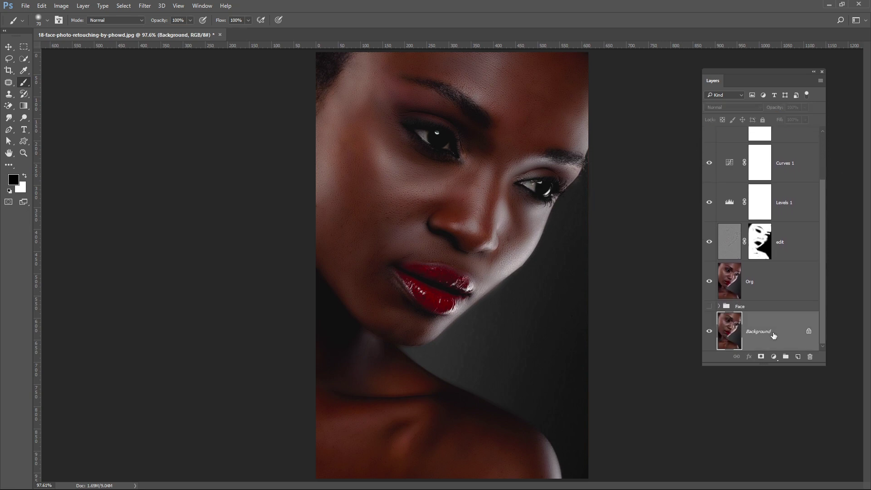
pyautogui.moveTo(773, 335); pyautogui.dragTo(798, 356)
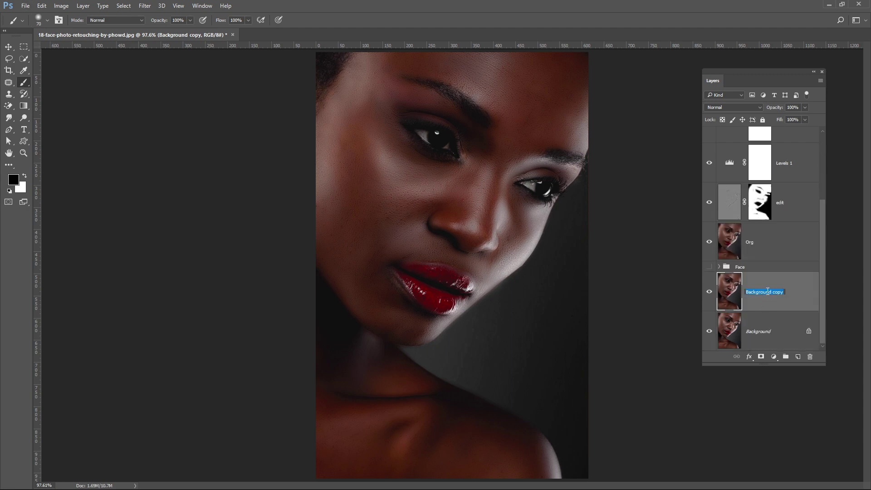
pyautogui.write('Before')
pyautogui.press('Return')
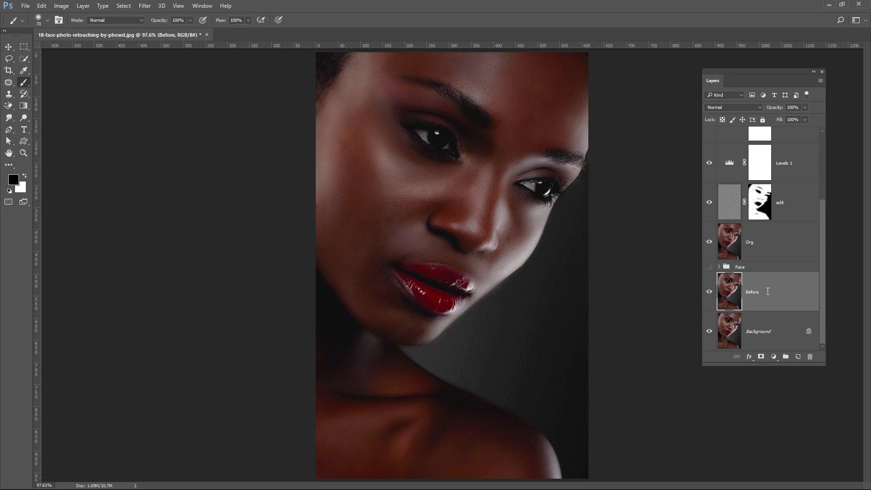
# Bring the Before layer to the top of the stack and shift it left by the full width of the portrait
pyautogui.hotkey('ctrl', 'shift', ']')
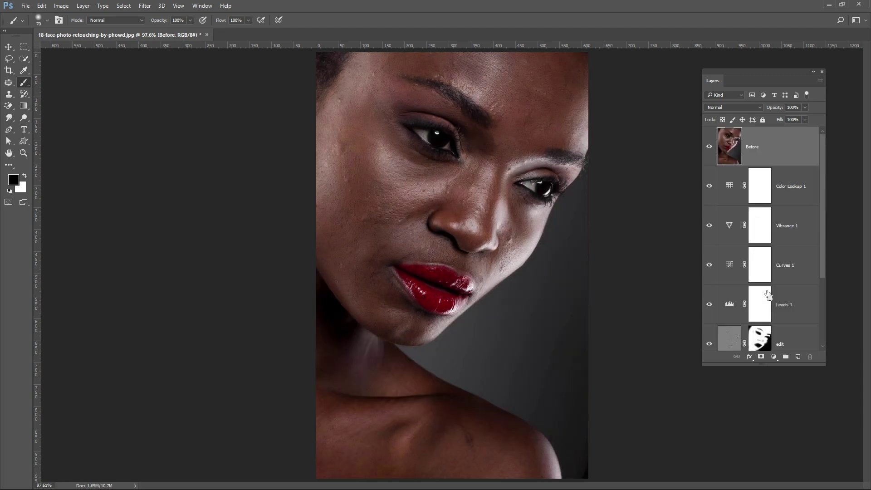
pyautogui.hotkey('ctrl', 't')
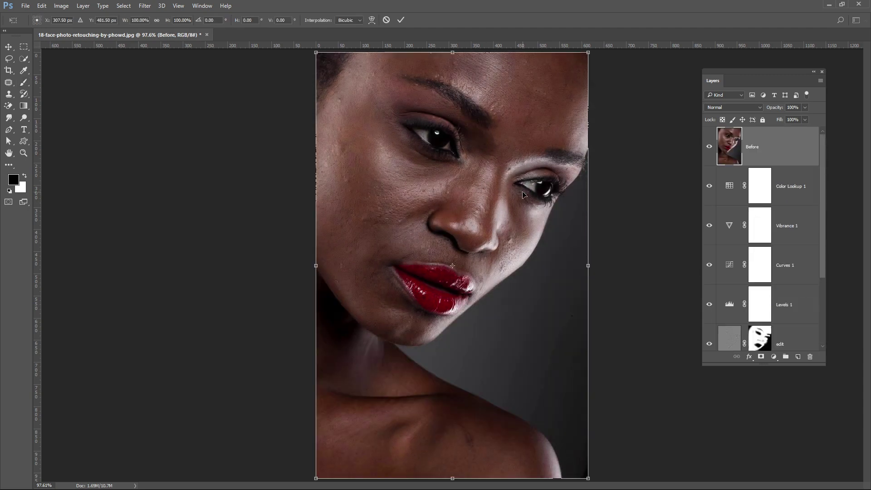
pyautogui.moveTo(523, 194); pyautogui.dragTo(249, 199)
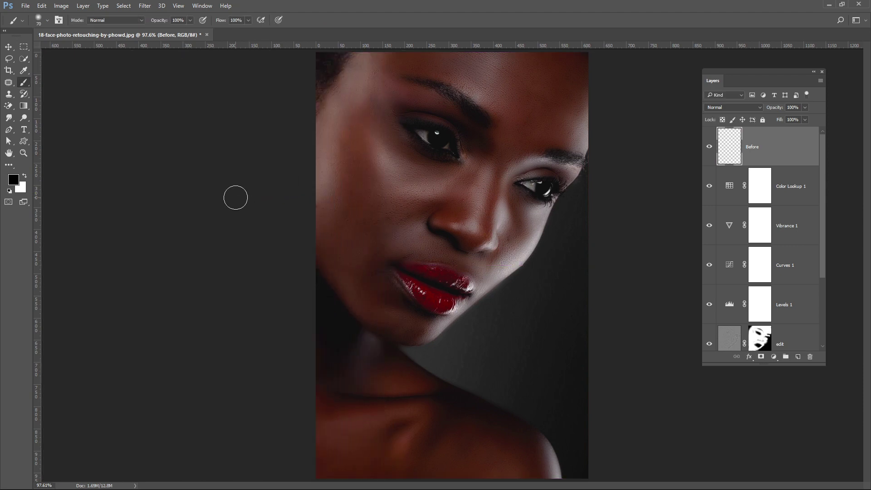
# Expand the canvas with Reveal All and display the before-and-after comparison fitted in full-screen mode
pyautogui.click(61, 6)
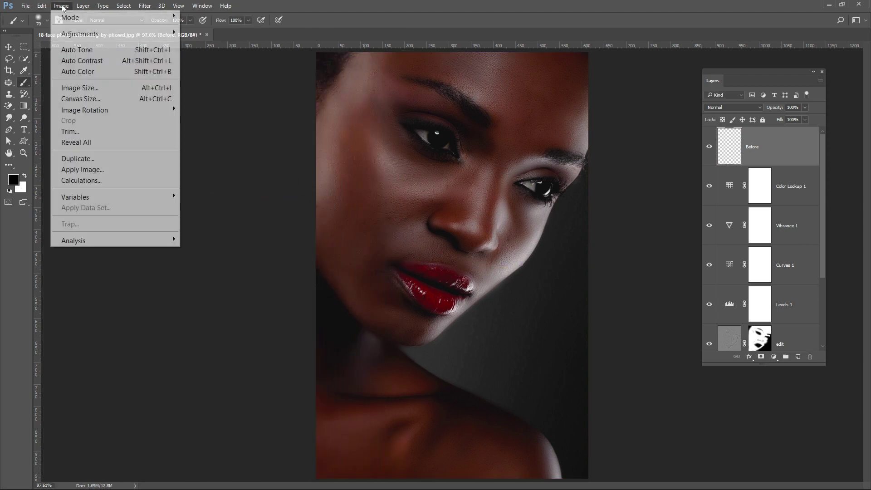
pyautogui.click(104, 144)
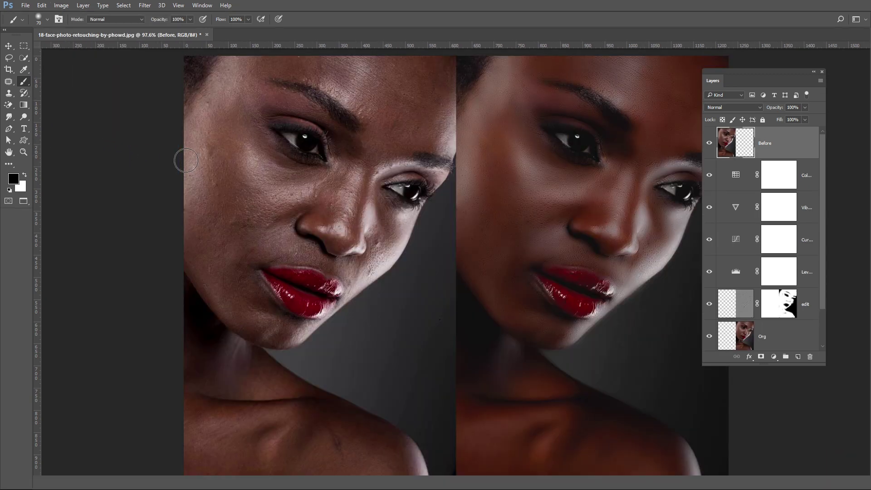
pyautogui.press('f')
pyautogui.press('f')
pyautogui.hotkey('ctrl', '0')
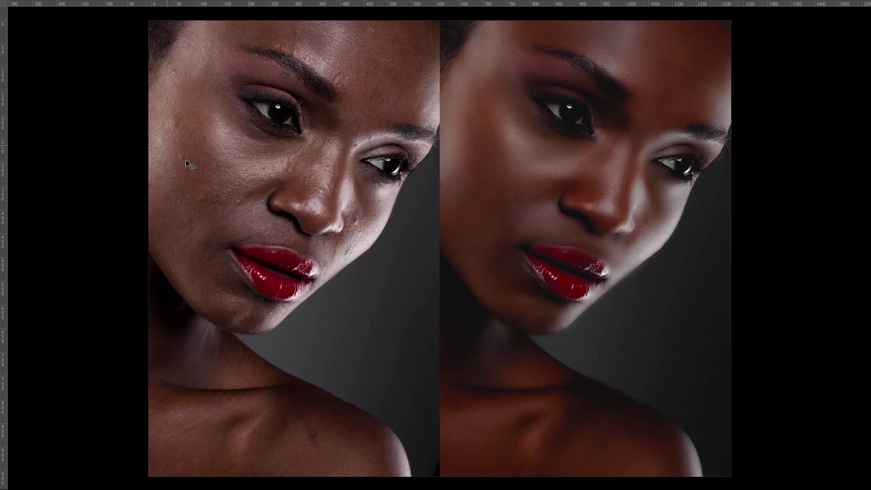